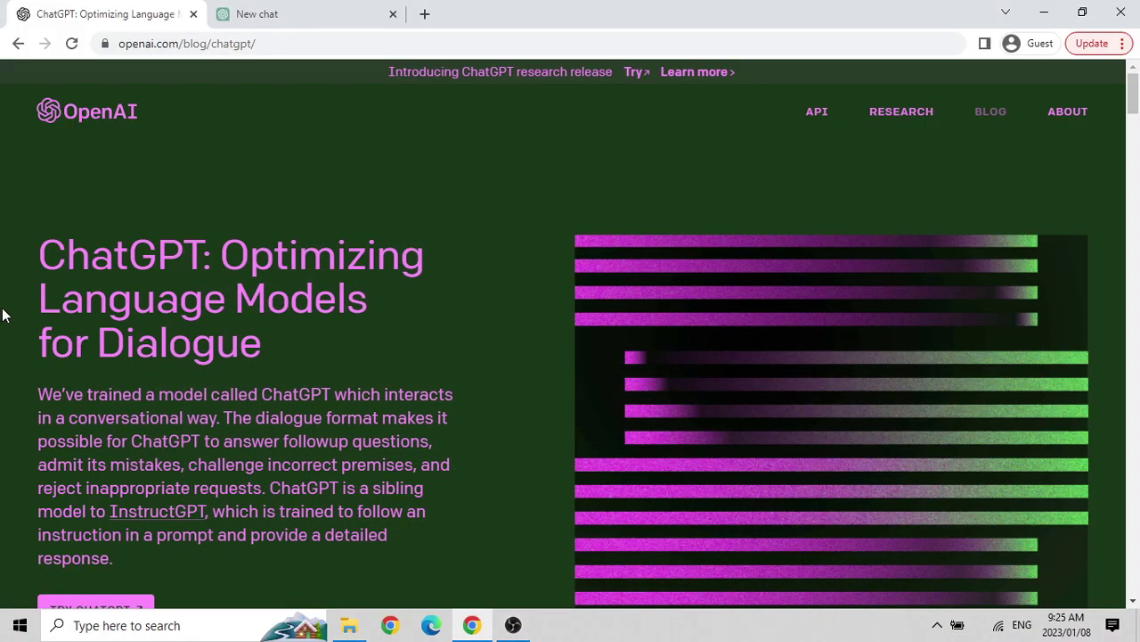
Reload the tab to bring up the openai.com homepage with its background video.
double_click(130, 260)
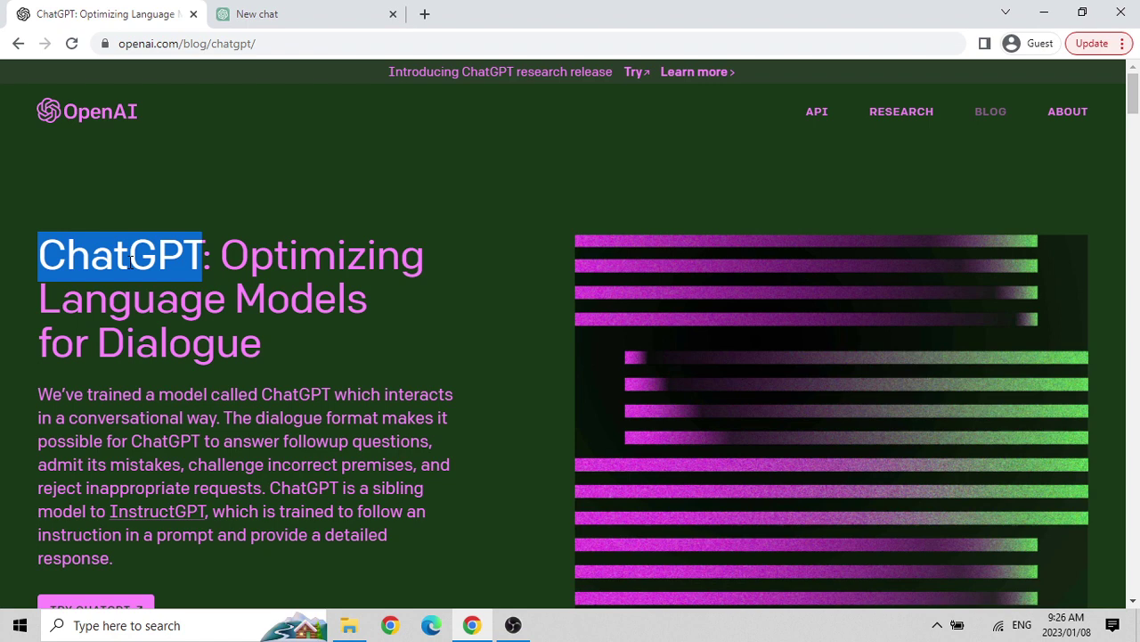
key(F5)
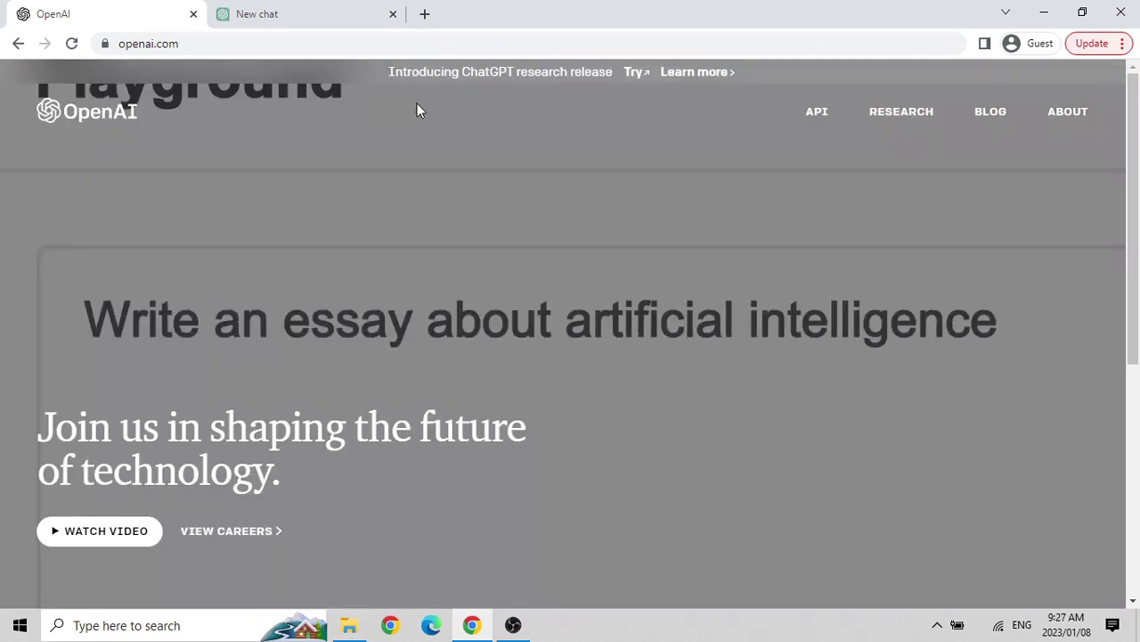
Replace the web address with google.com and load it.
double_click(205, 43)
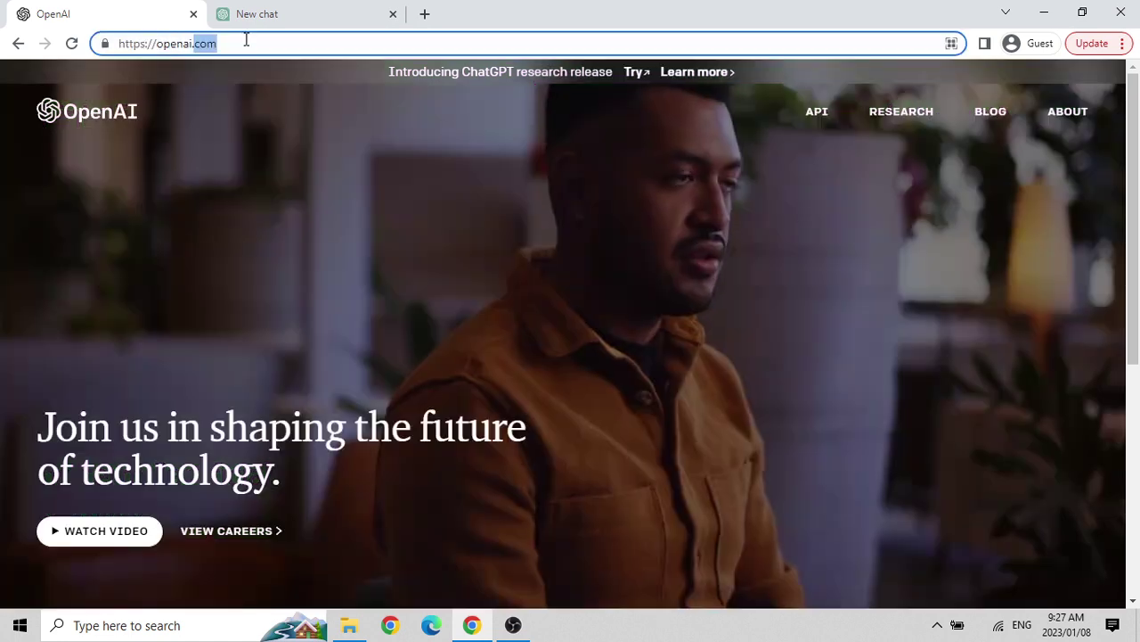
triple_click(246, 39)
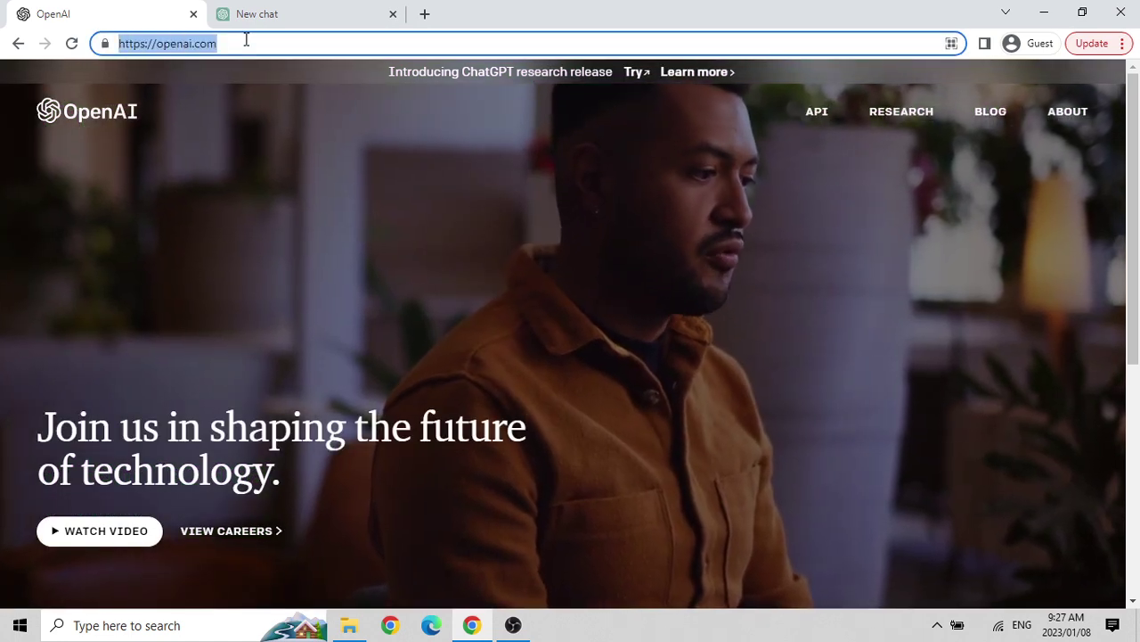
text(google.com)
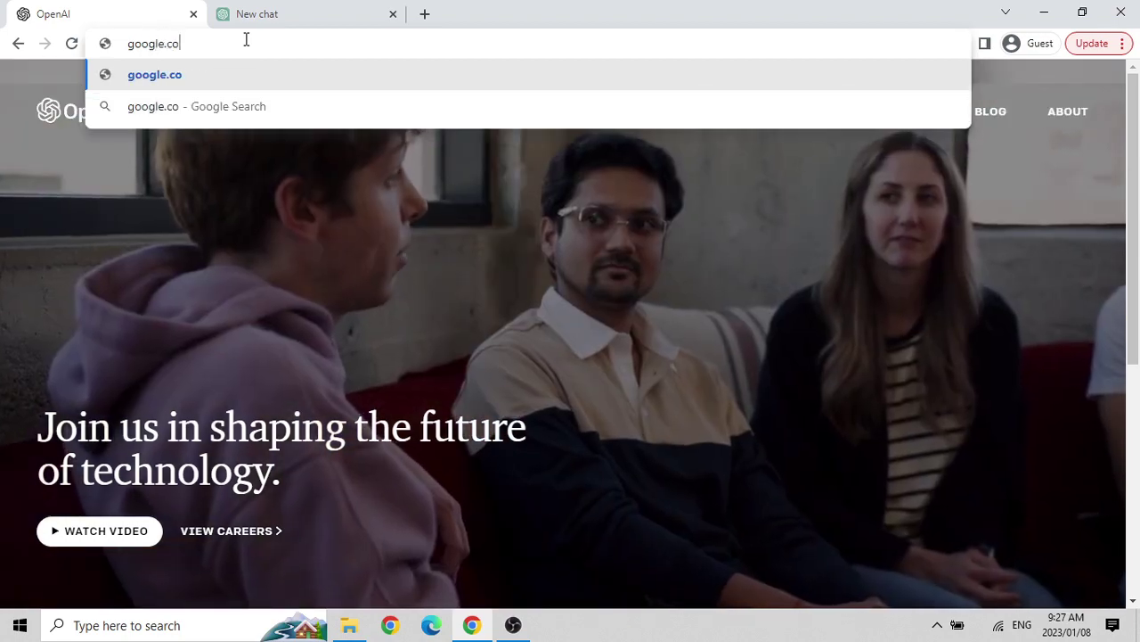
key(Return)
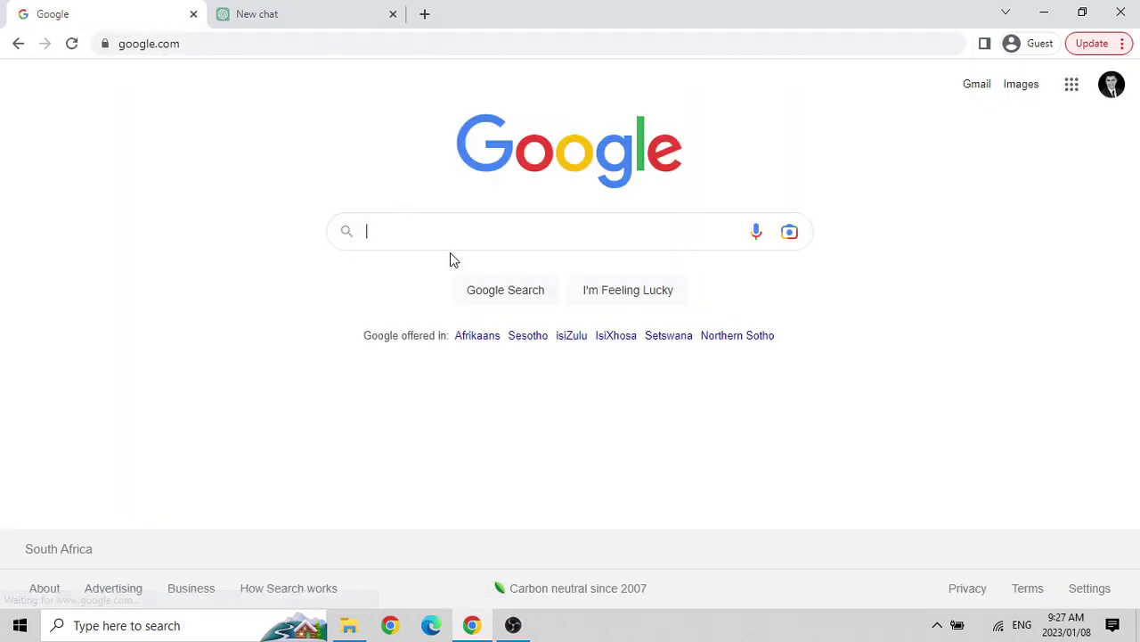
Search Google for 'chatgpt' and scroll to the OpenAI ChatGPT blog result.
text(chatgpt)
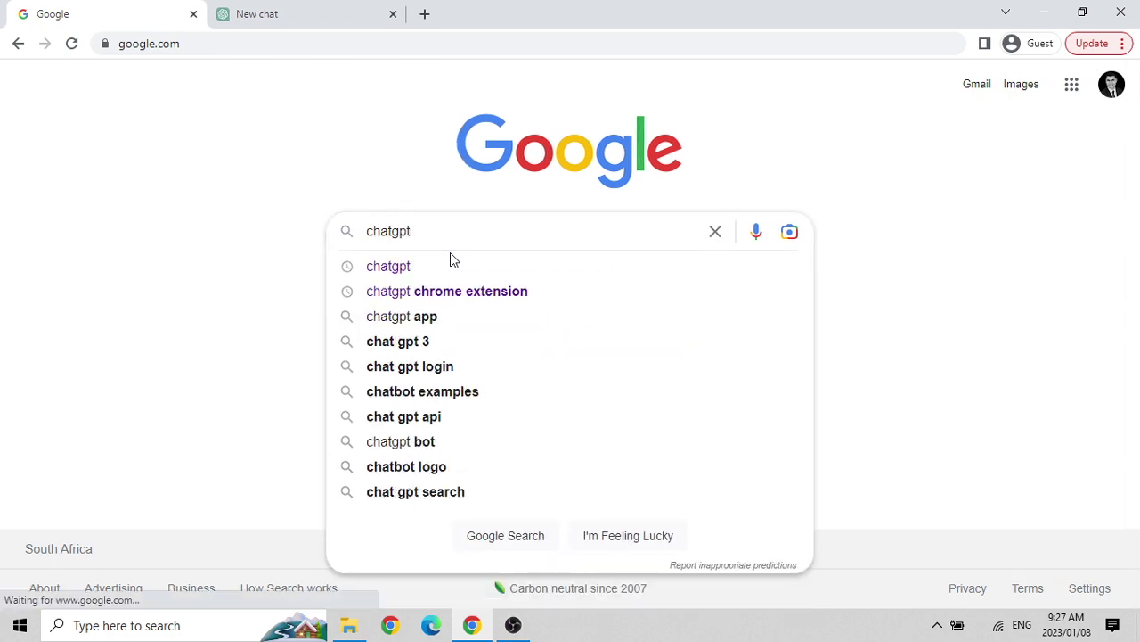
key(Return)
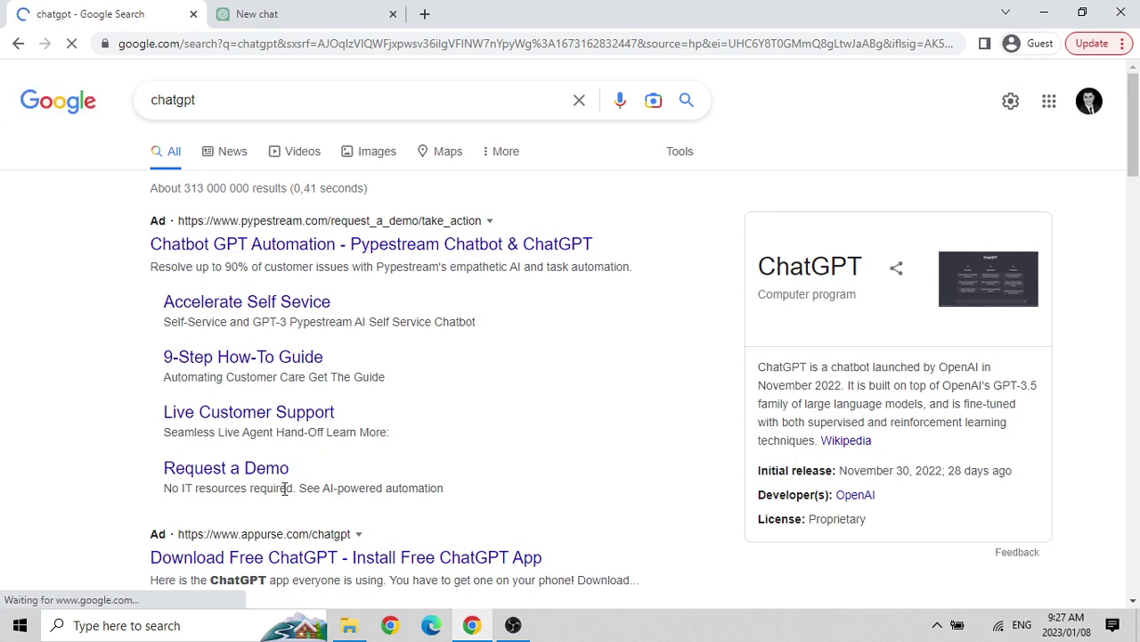
scroll(471, 301, down, 3)
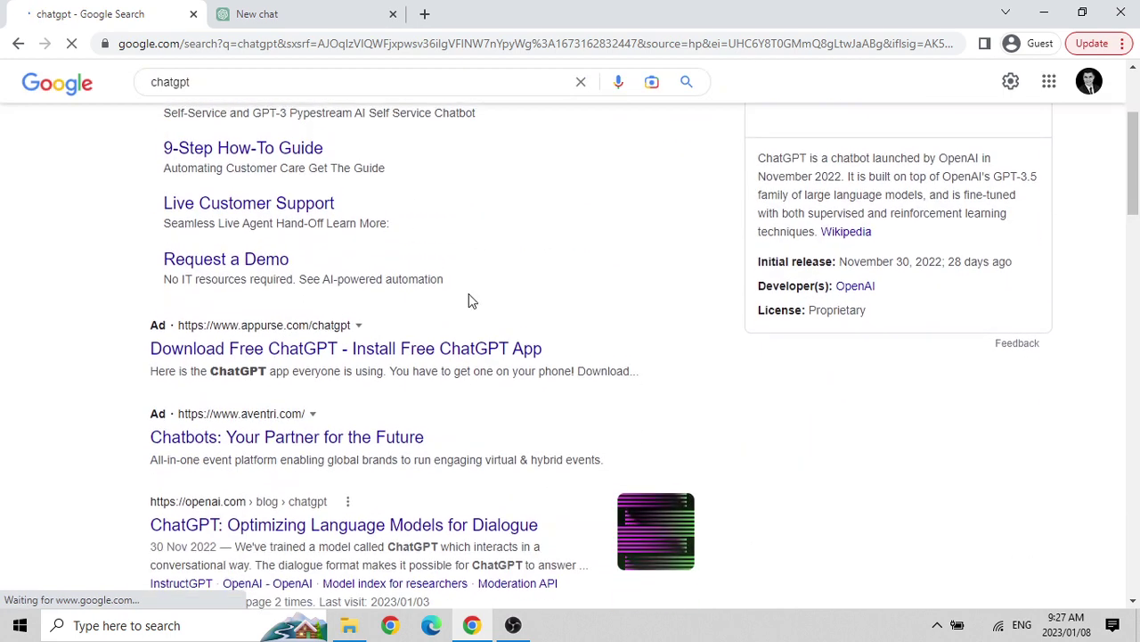
scroll(470, 301, up, 3)
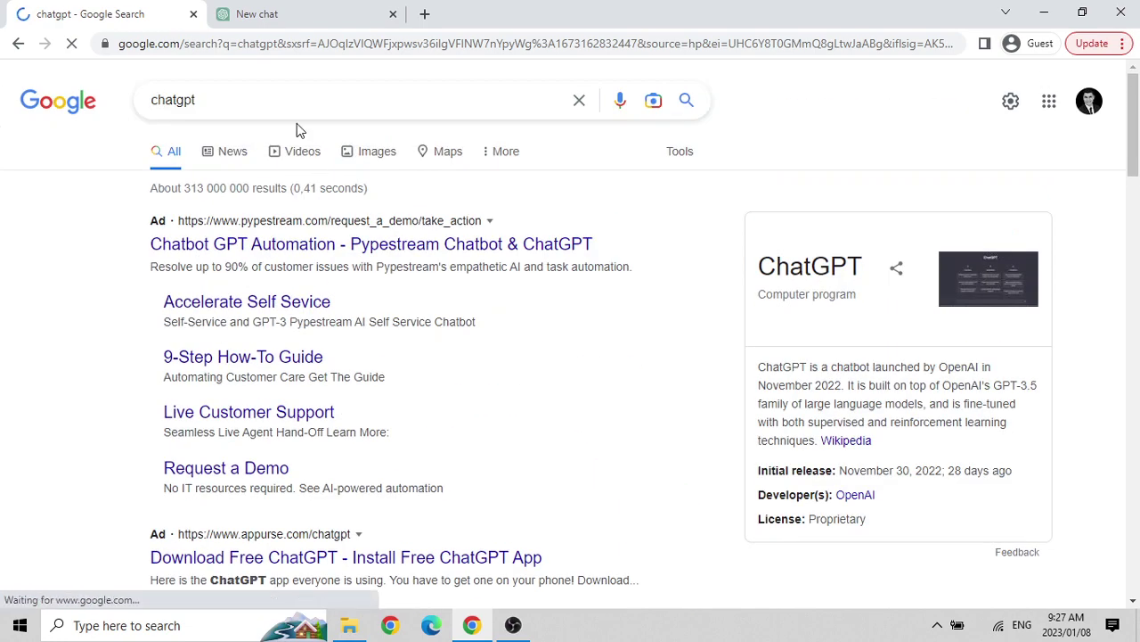
scroll(400, 334, down, 3)
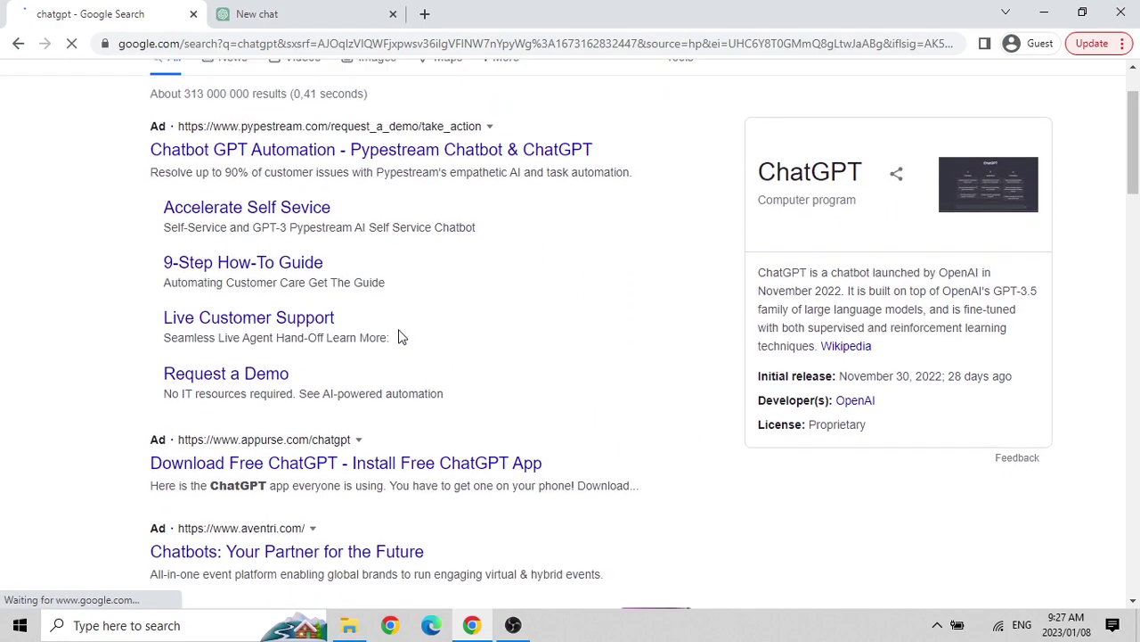
scroll(400, 334, down, 1)
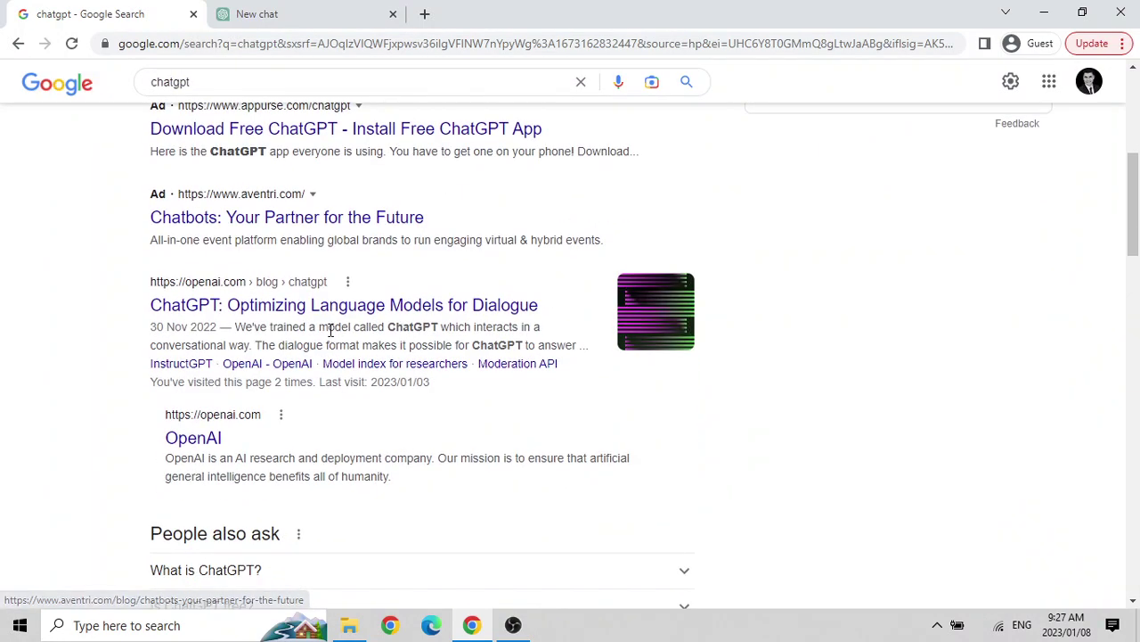
Open the 'ChatGPT: Optimizing Language Models for Dialogue' result, then go to openai.com.
click(254, 314)
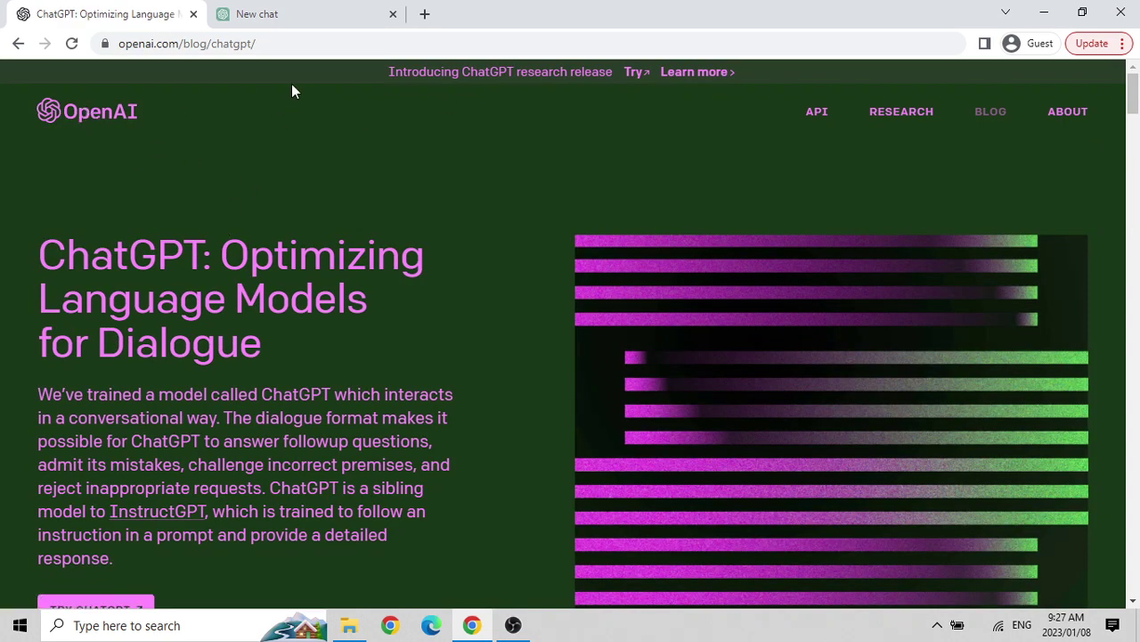
click(302, 42)
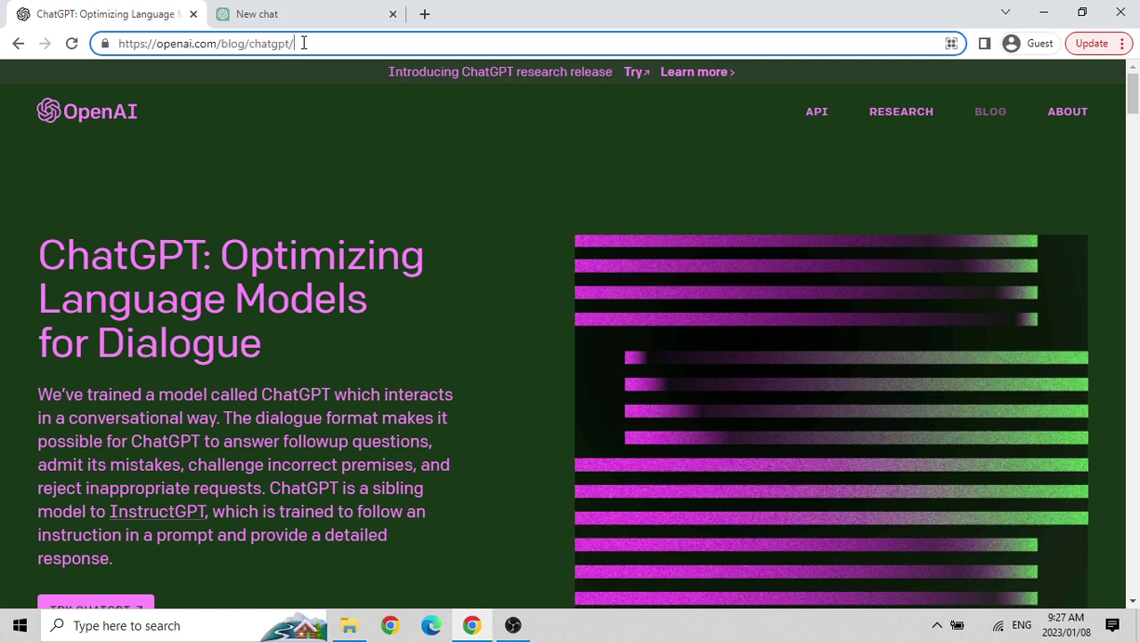
key(ctrl+a)
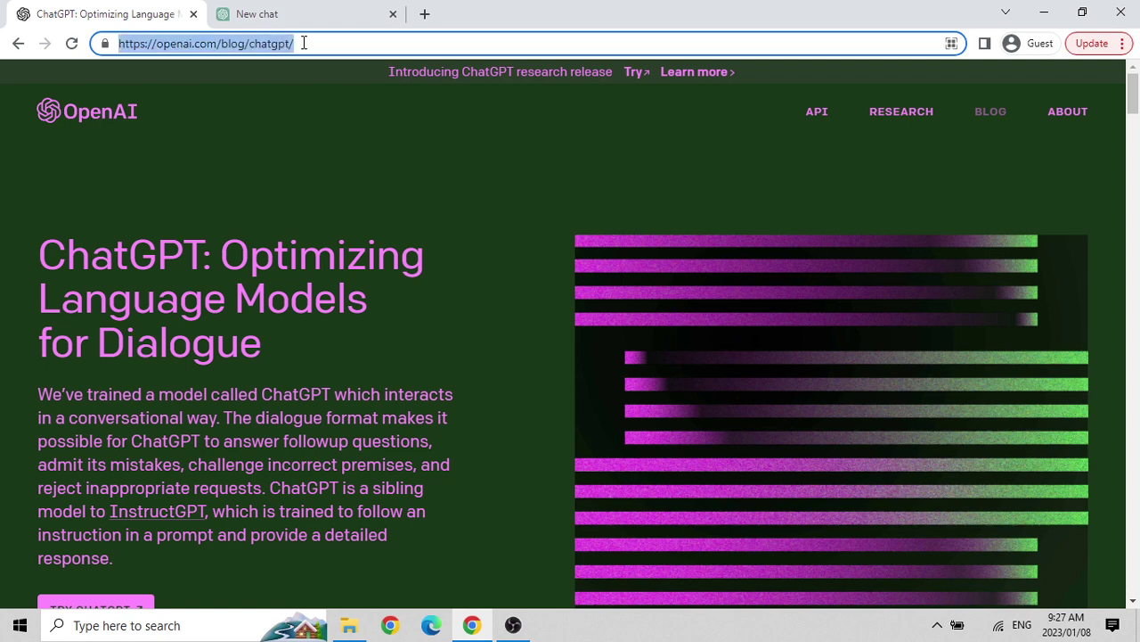
text(openai.com)
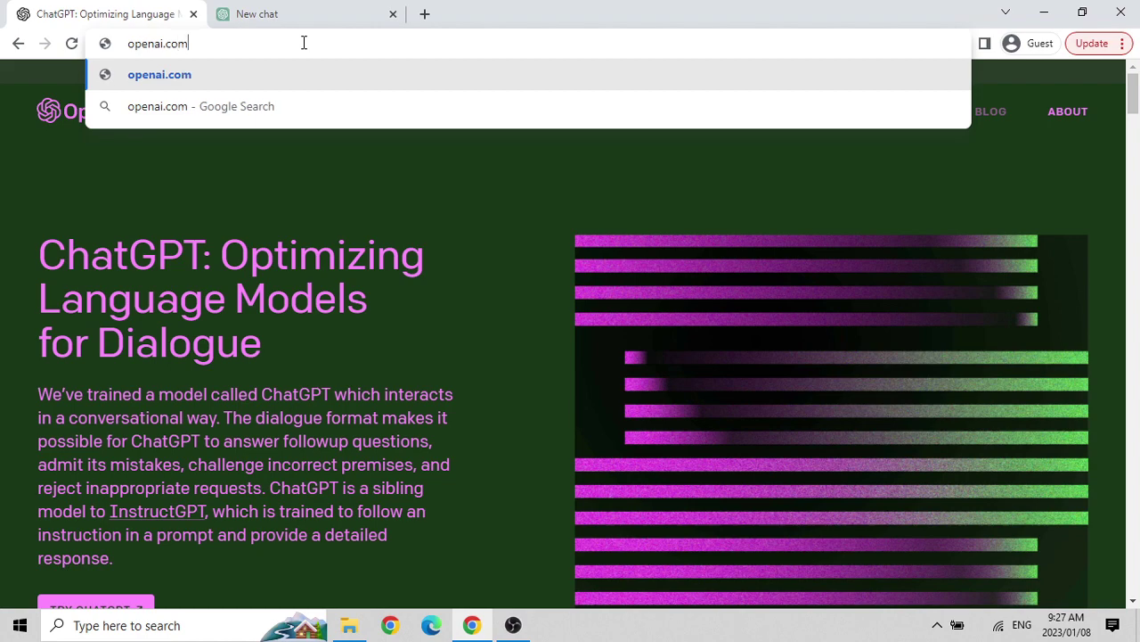
key(Return)
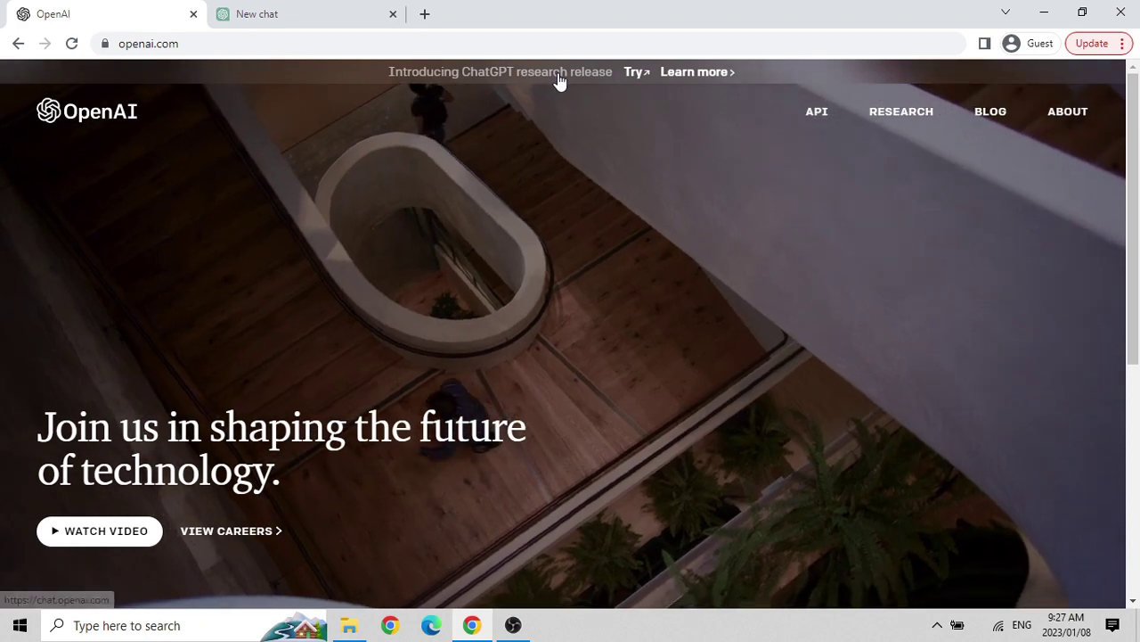
Close the extra ChatGPT chat tab and log out from the first chat tab's sidebar.
click(559, 80)
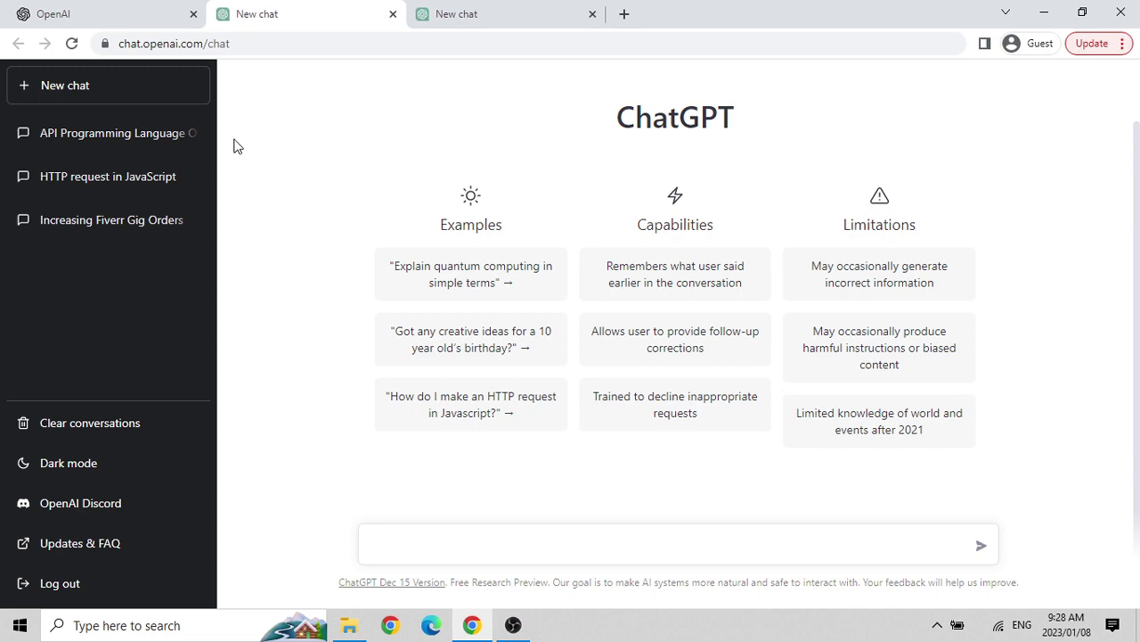
click(62, 10)
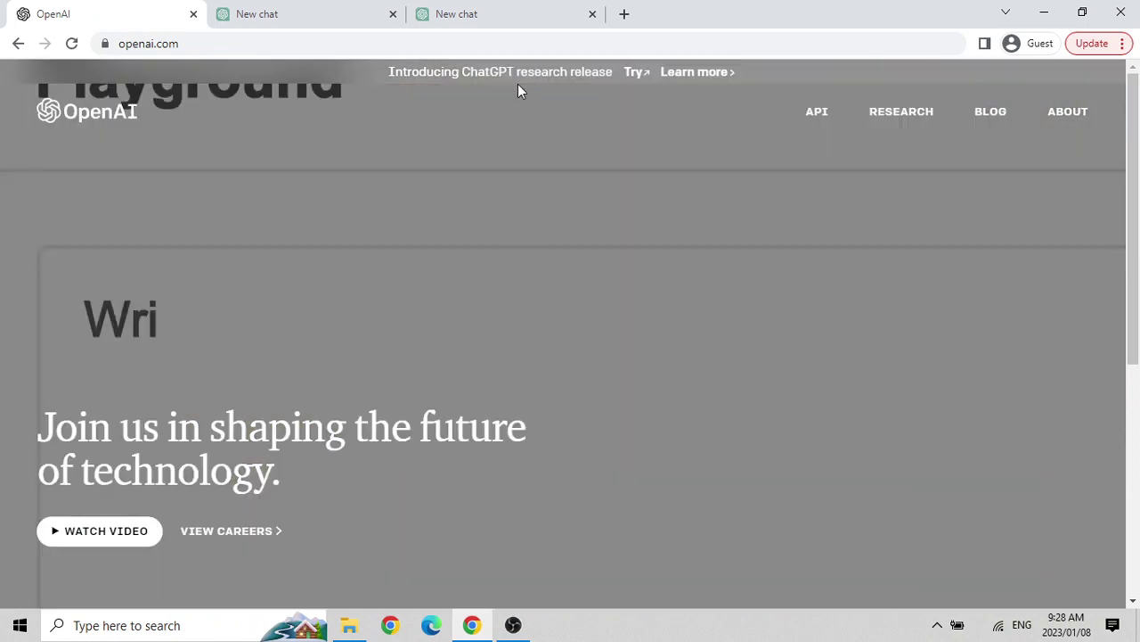
click(337, 9)
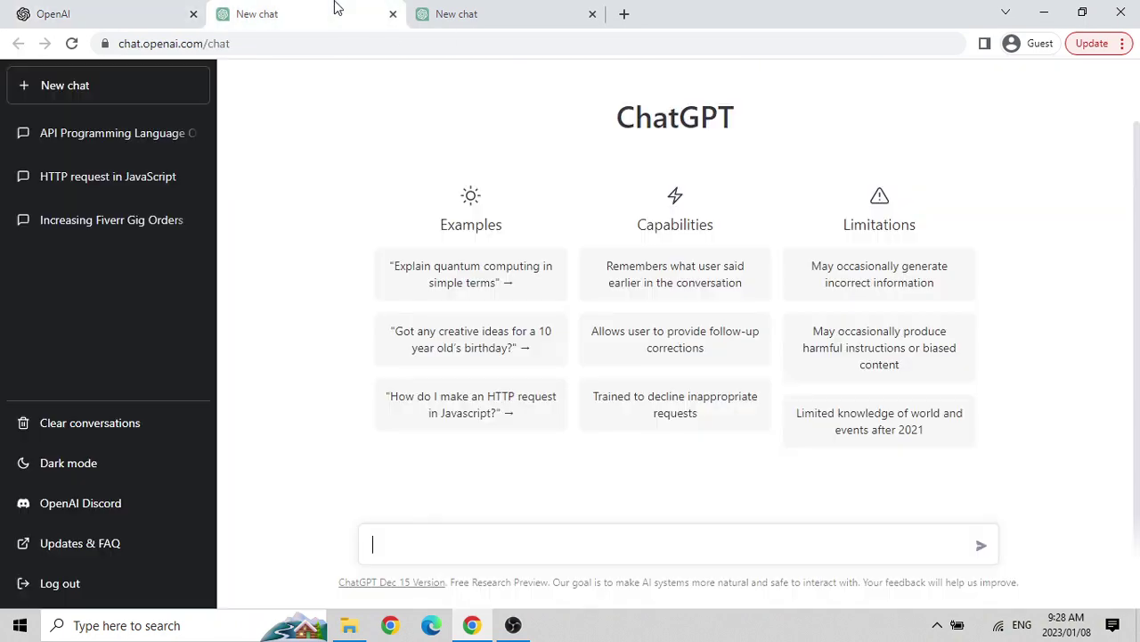
click(593, 15)
click(58, 582)
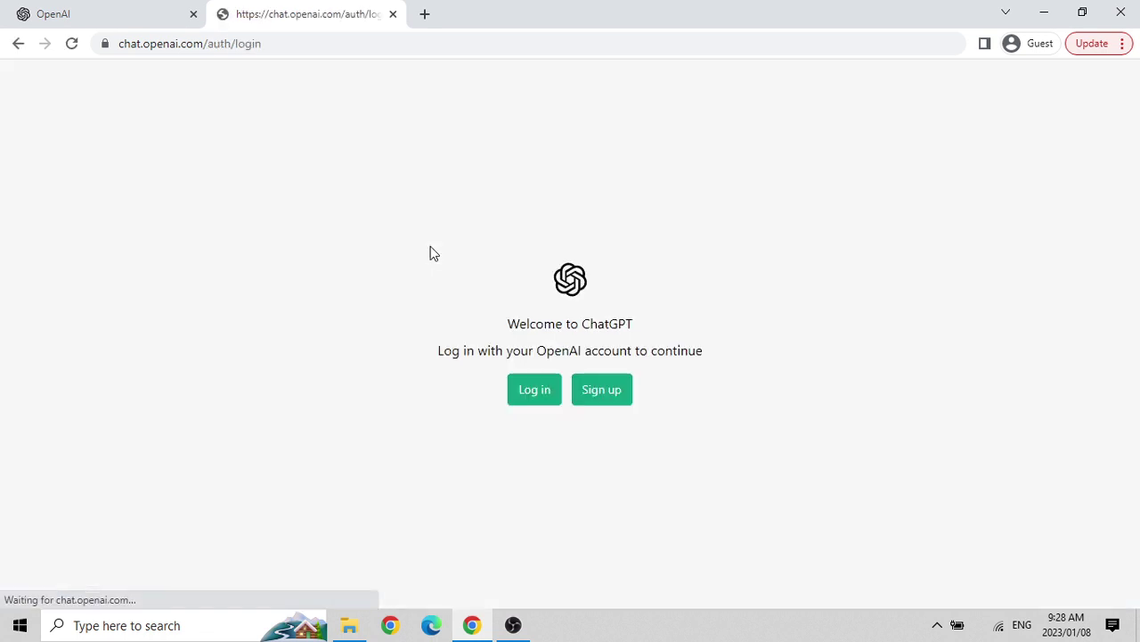
Close the login tab, reopen ChatGPT from the research release banner, and choose Sign up.
click(393, 13)
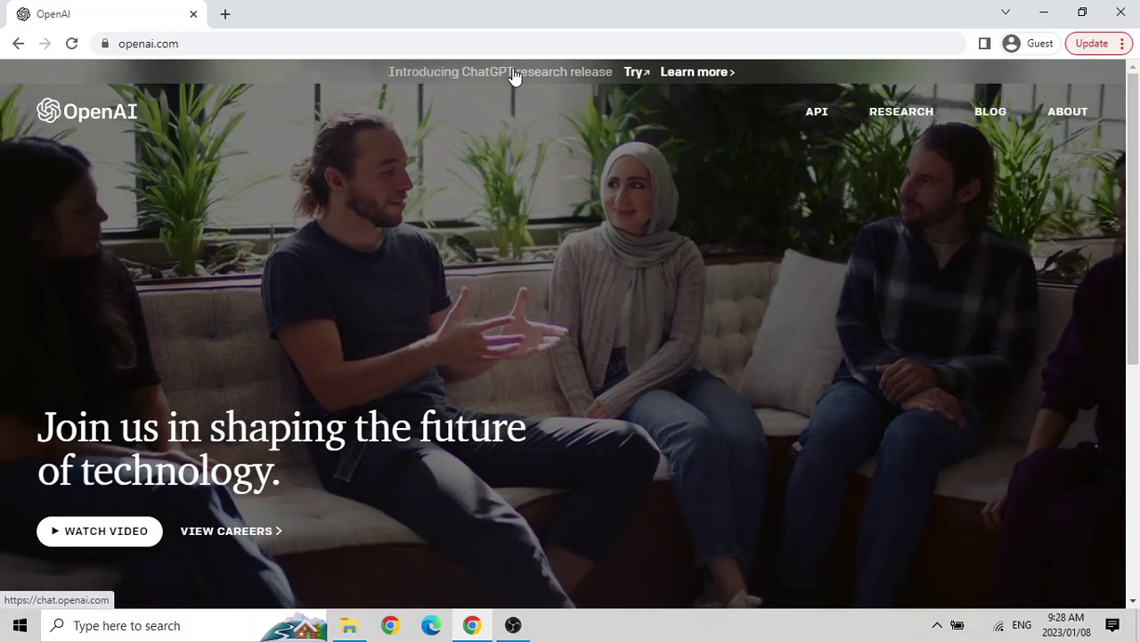
click(513, 75)
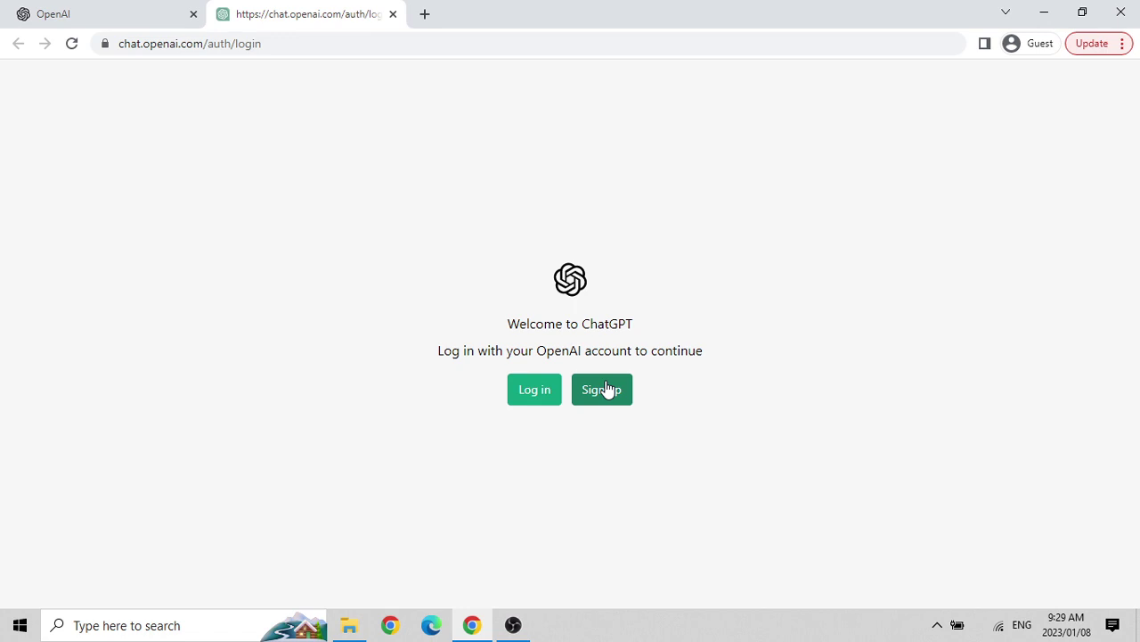
click(606, 389)
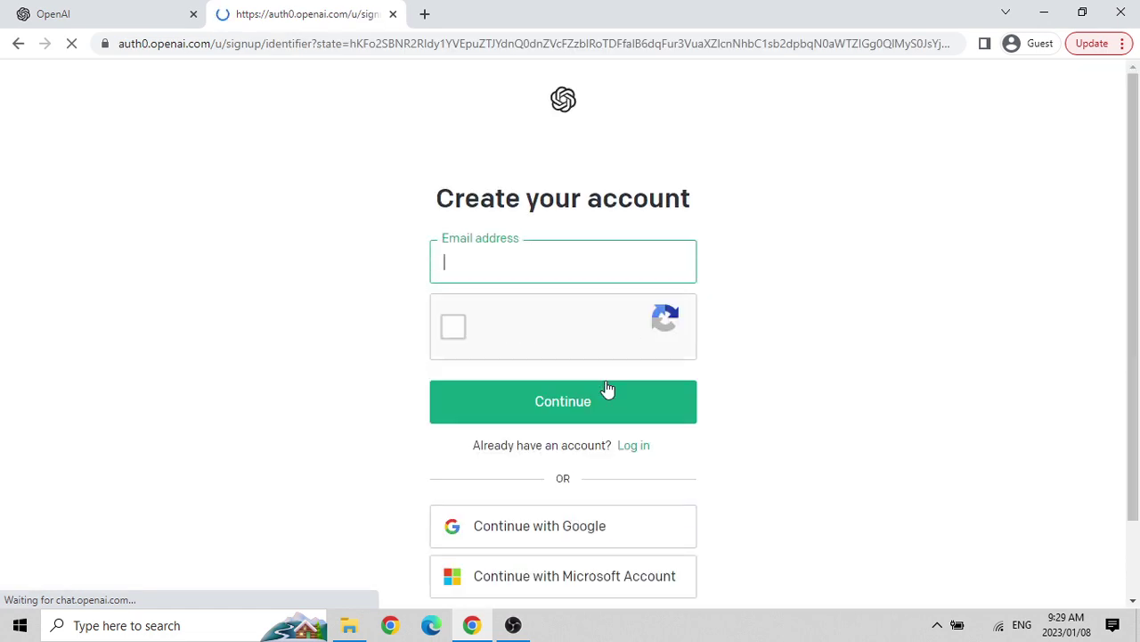
Choose 'Continue with Microsoft Account' further down the sign-up page.
scroll(312, 403, down, 1)
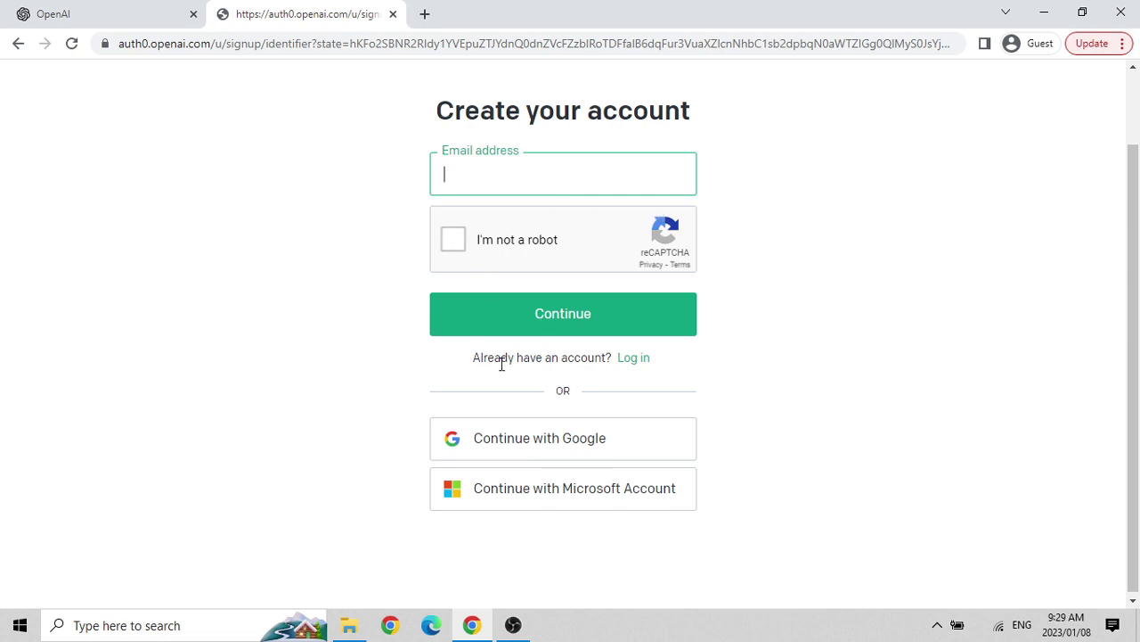
click(558, 504)
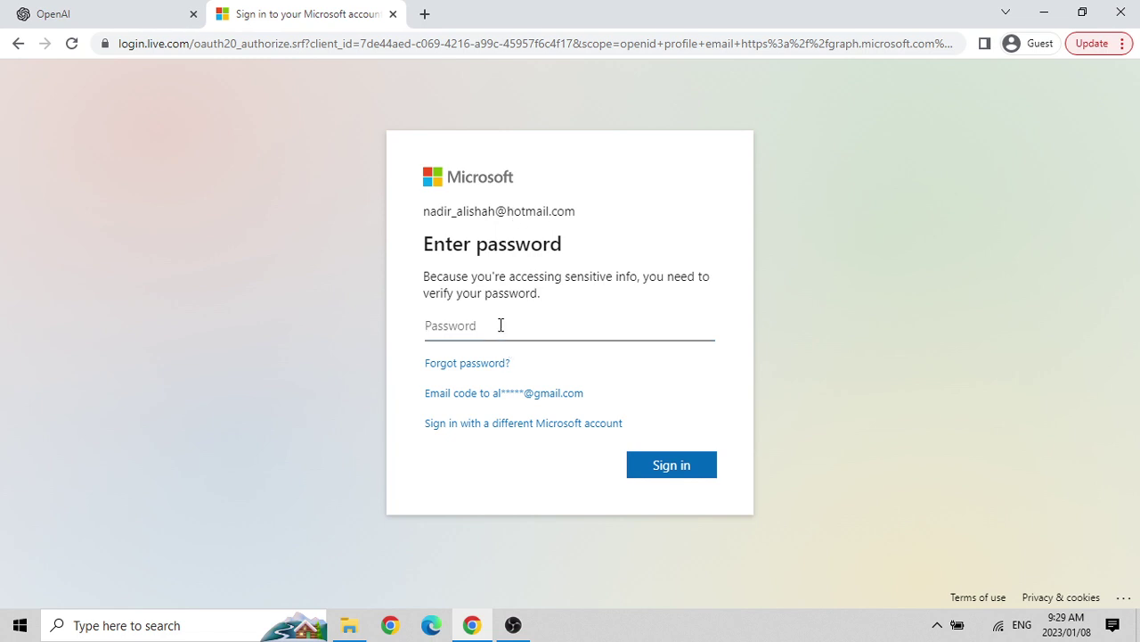
Enter the Microsoft account password and sign in.
text(•••••••••••)
click(654, 470)
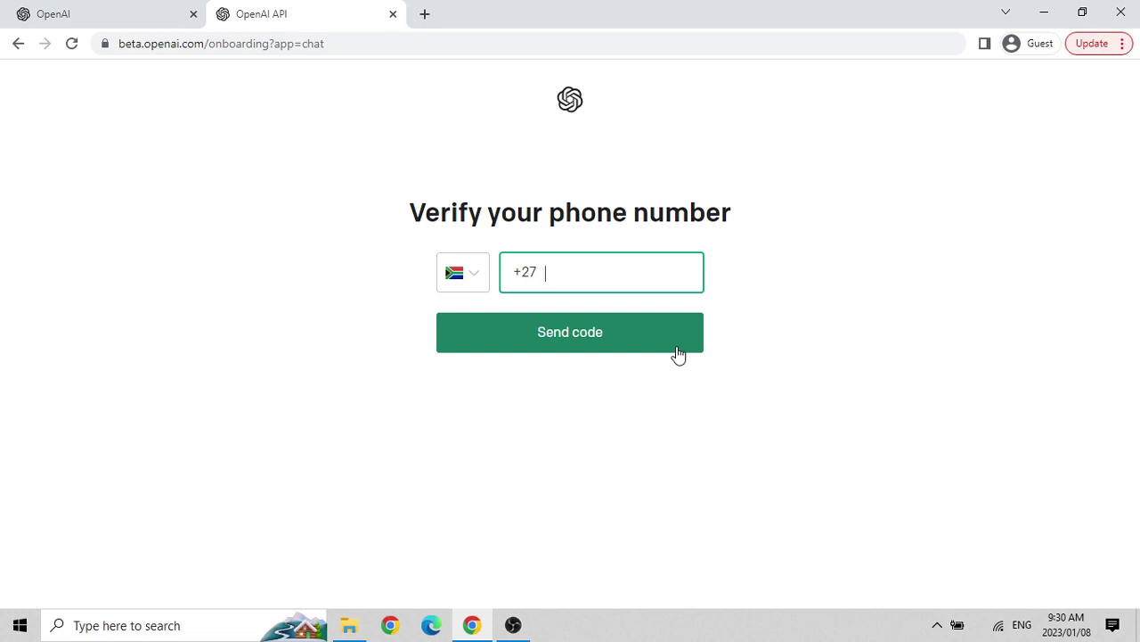
Close the phone verification tab and reopen ChatGPT from the openai.com research release banner.
click(393, 15)
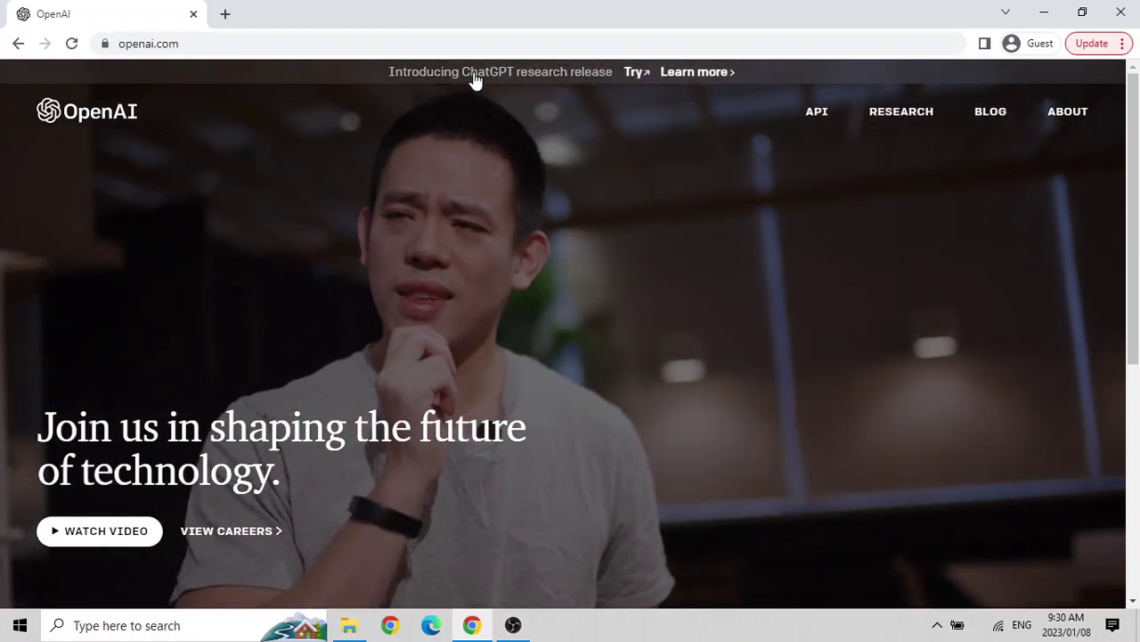
click(473, 81)
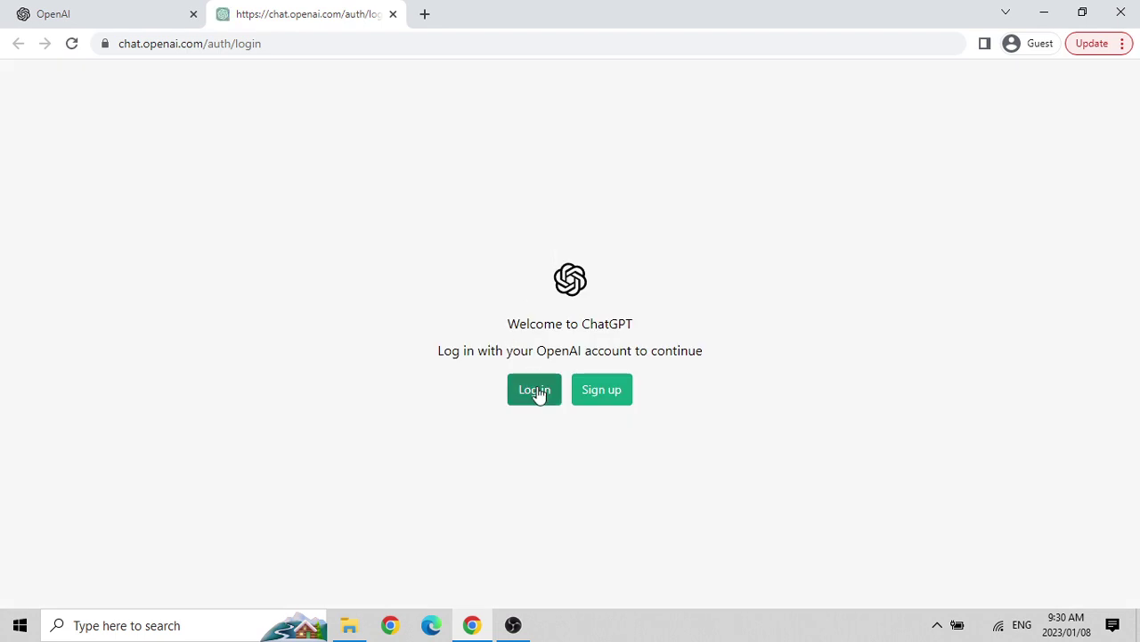
Go to the ChatGPT Log in form and choose 'Continue with Google'.
click(534, 392)
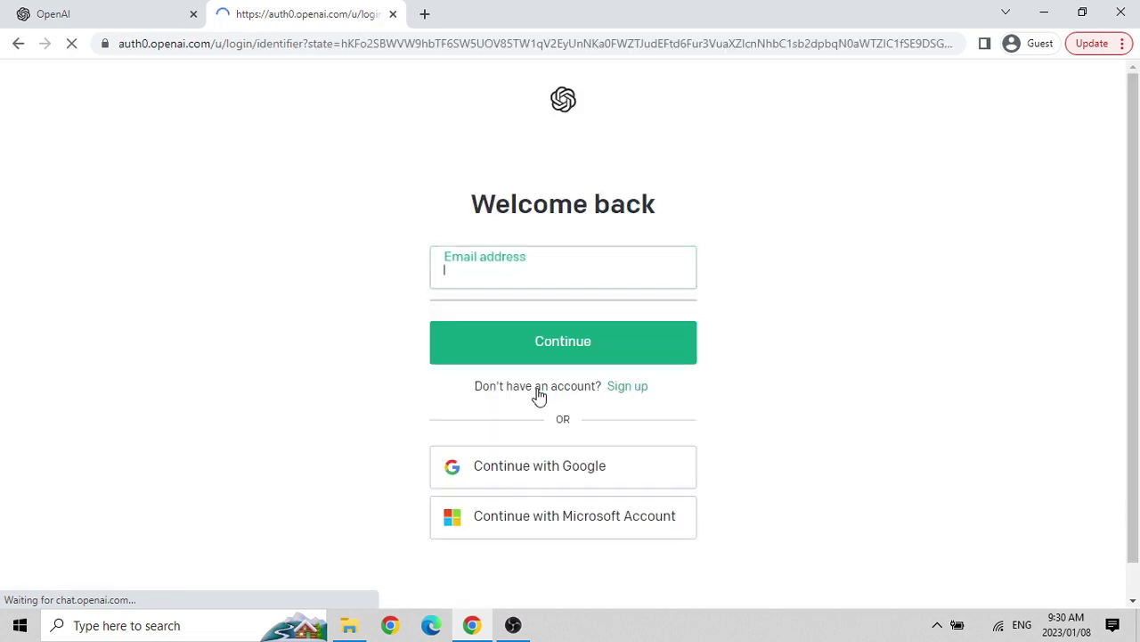
scroll(539, 397, down, 1)
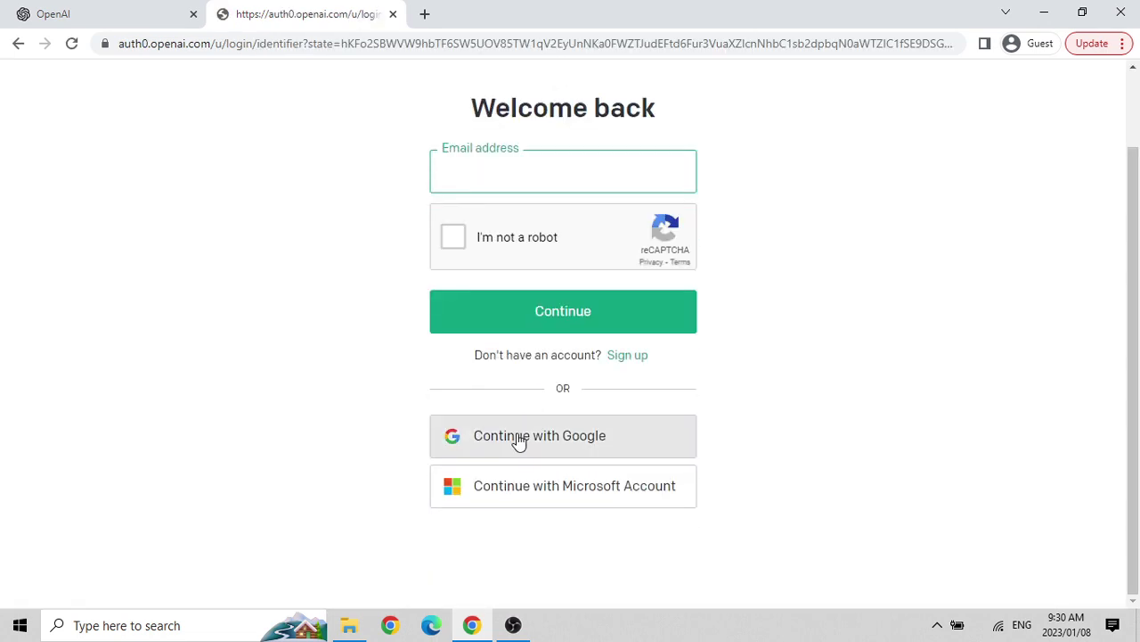
click(517, 437)
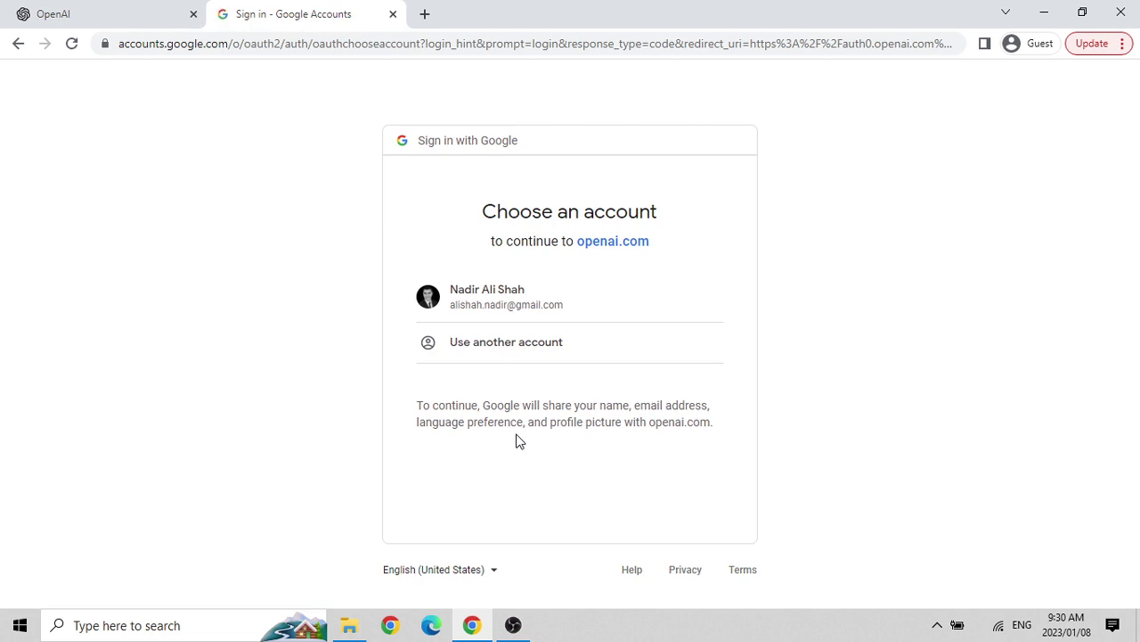
Pick the Google account in the 'Choose an account' list to finish logging in.
click(489, 303)
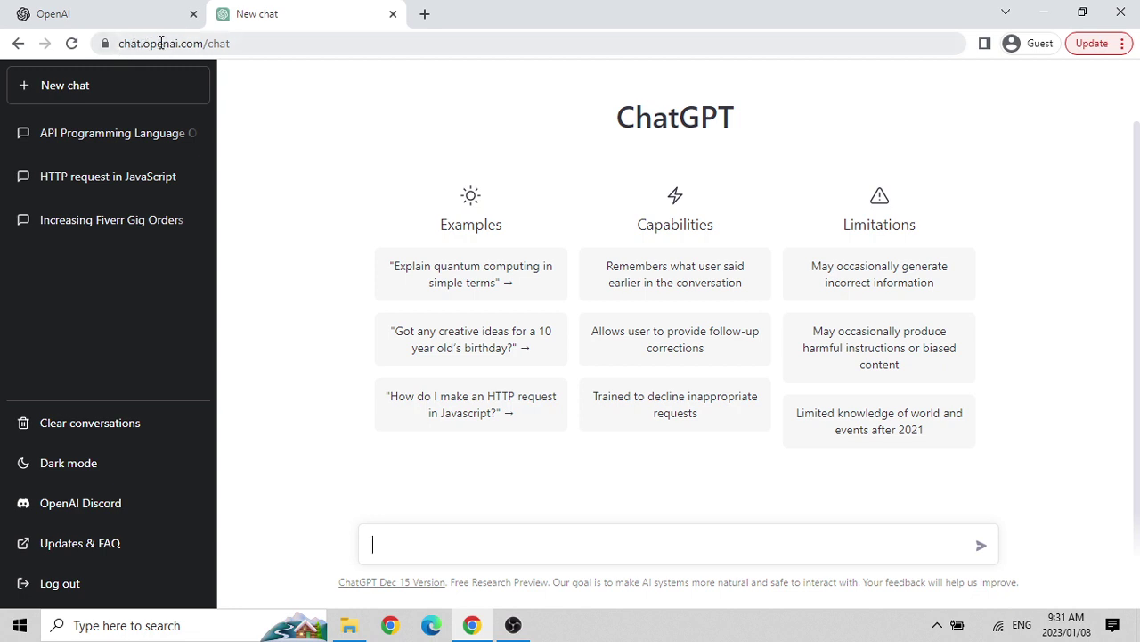
double_click(184, 42)
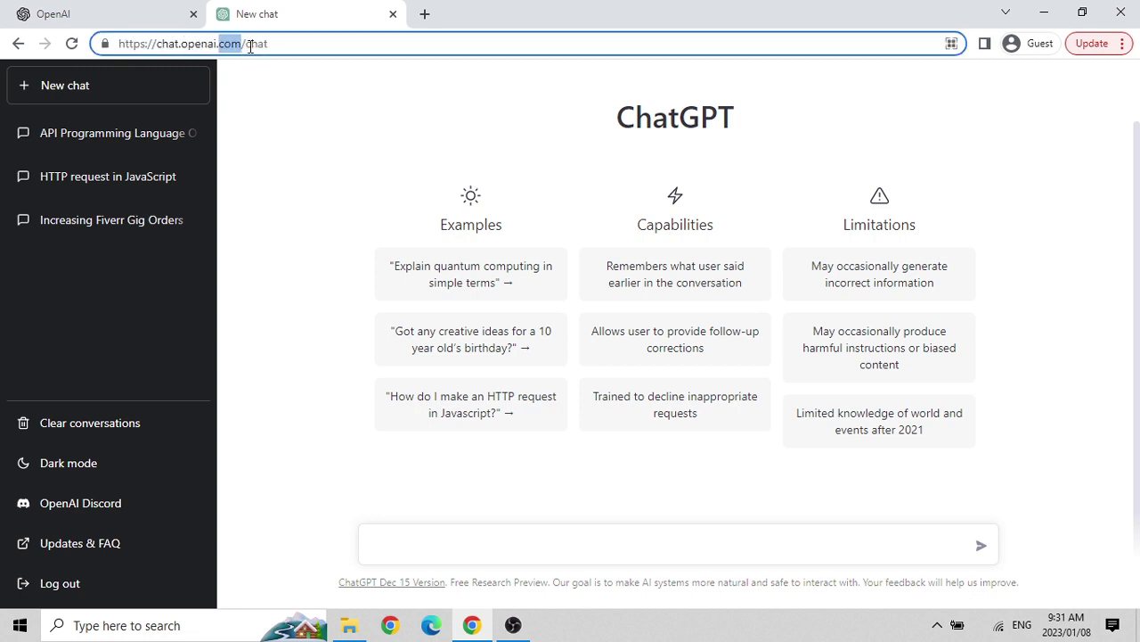
click(299, 46)
click(283, 166)
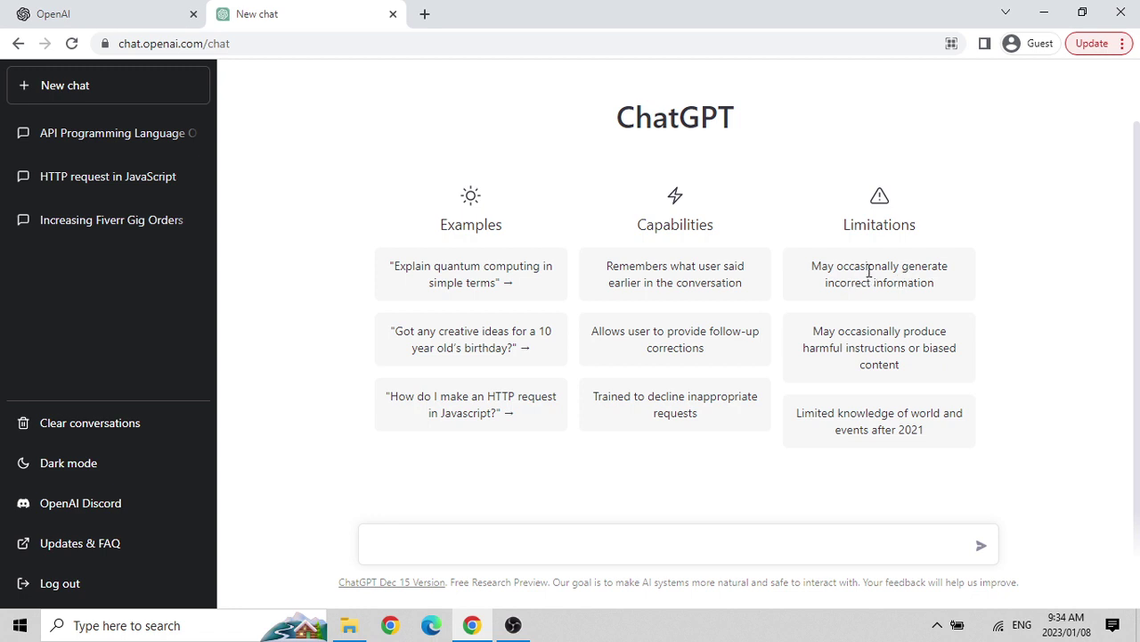
double_click(869, 271)
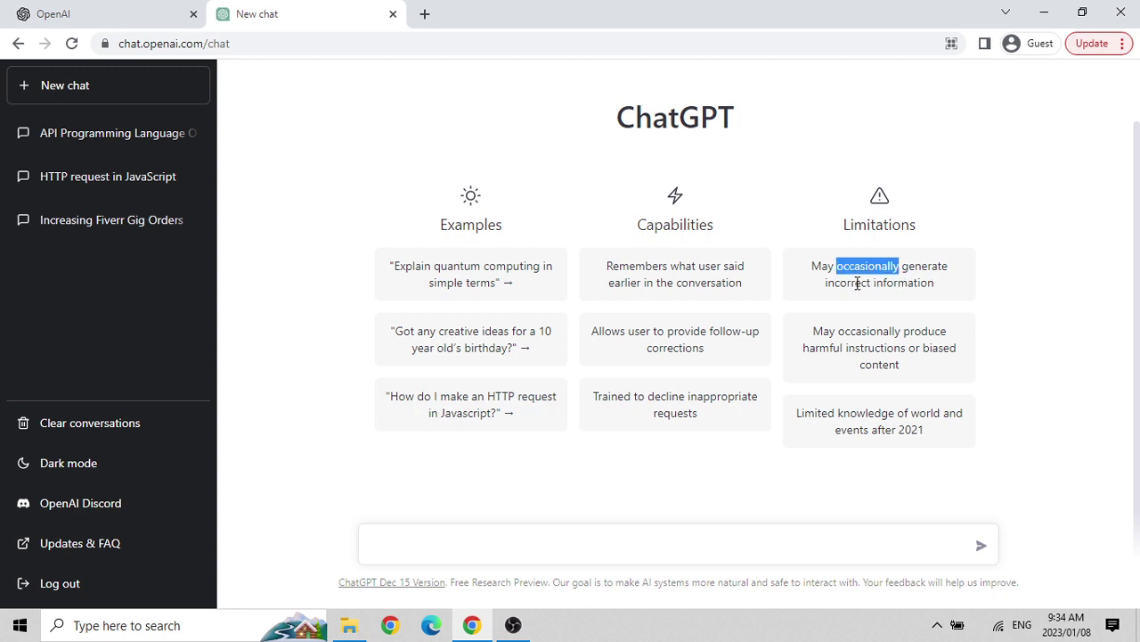
click(858, 282)
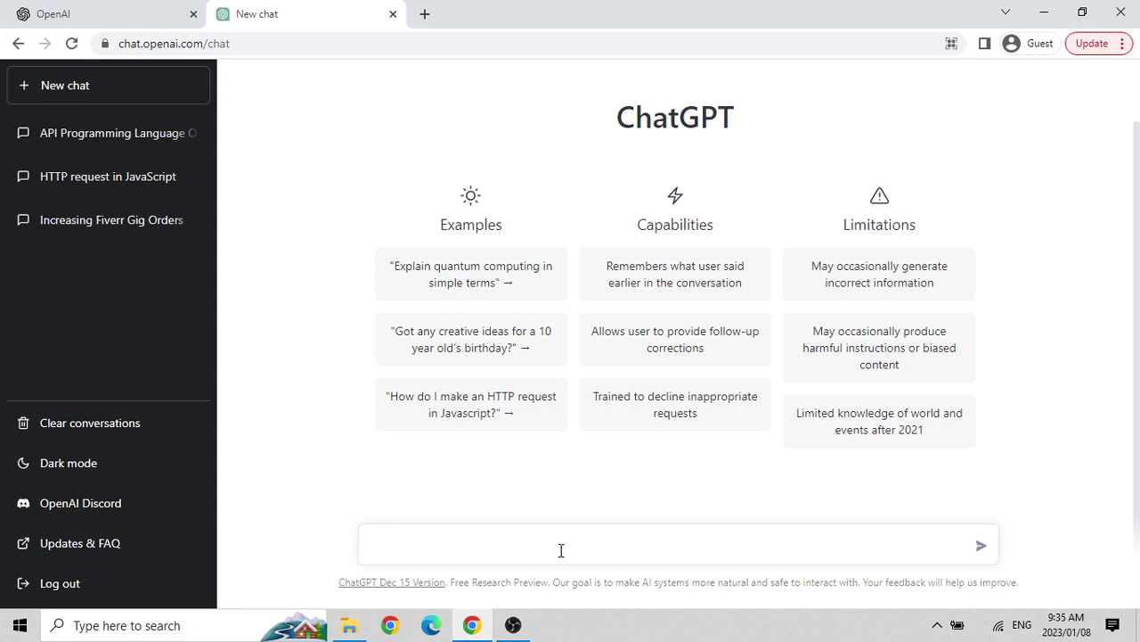
Draft a message with the user's name requesting a detailed CV and cover letter, correcting 'development'.
text(my name is Nadir, can )
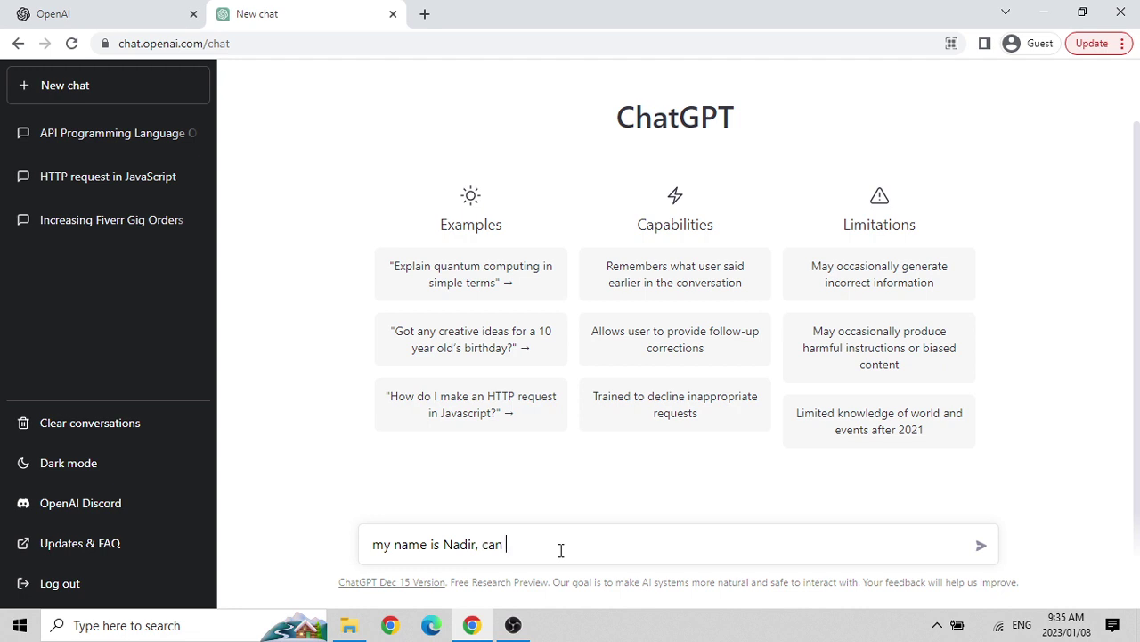
text(you write a detailed c.v)
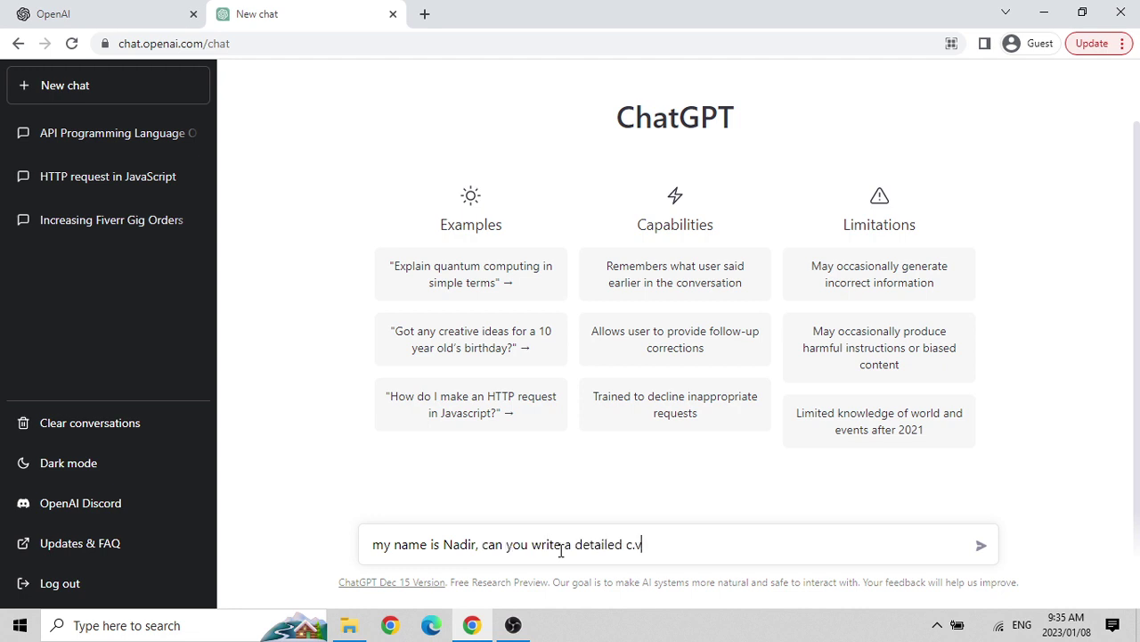
text(. and cover letter for me. )
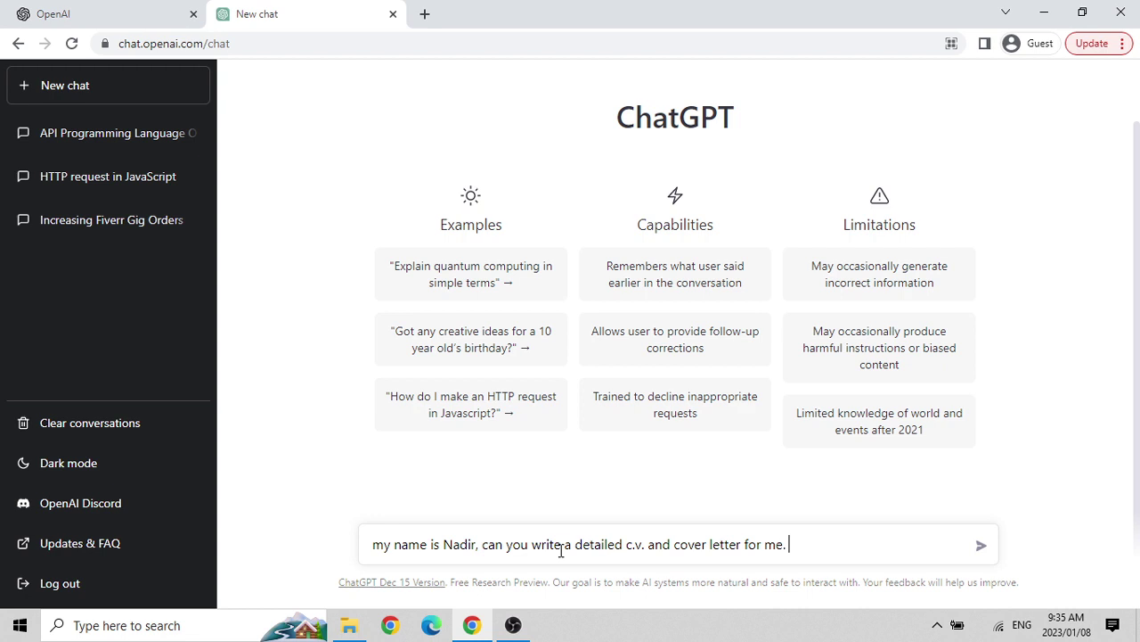
text(i have done masters degree in comput)
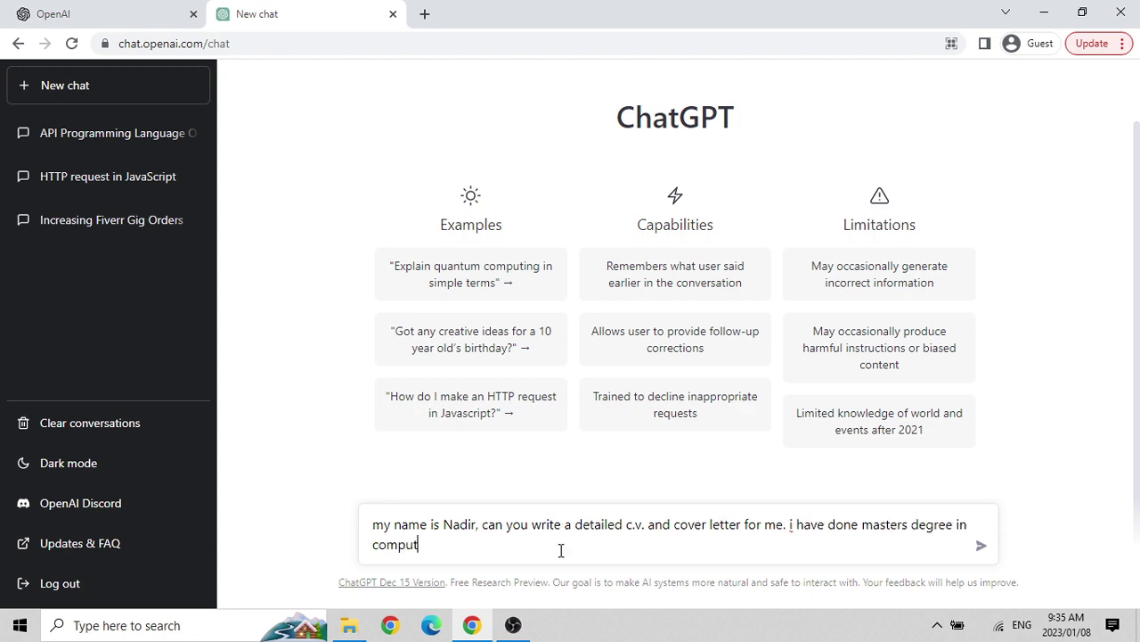
text(er science, and i have over 15 y)
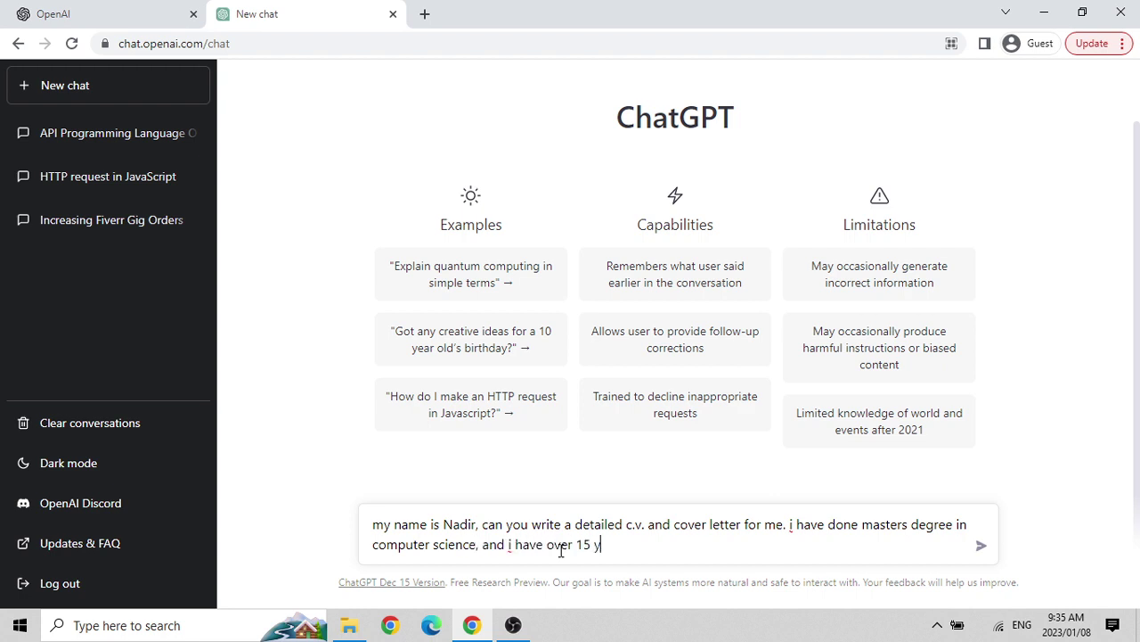
text(ears of develoment)
key(BackSpace)
key(BackSpace)
key(BackSpace)
text(pment experience)
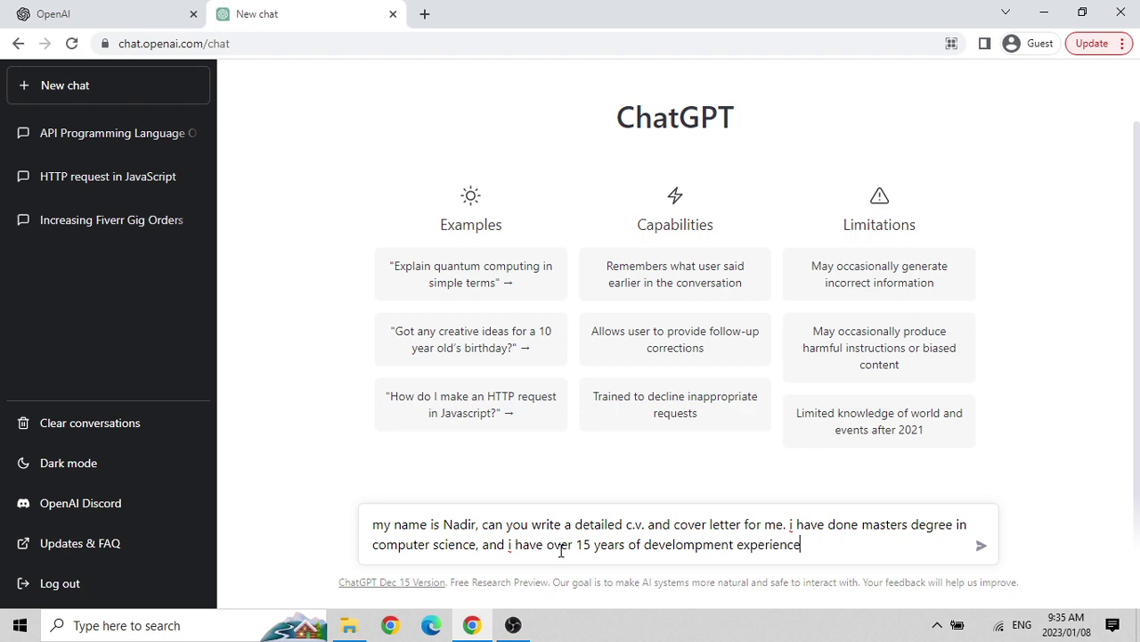
text( using various programming langaug)
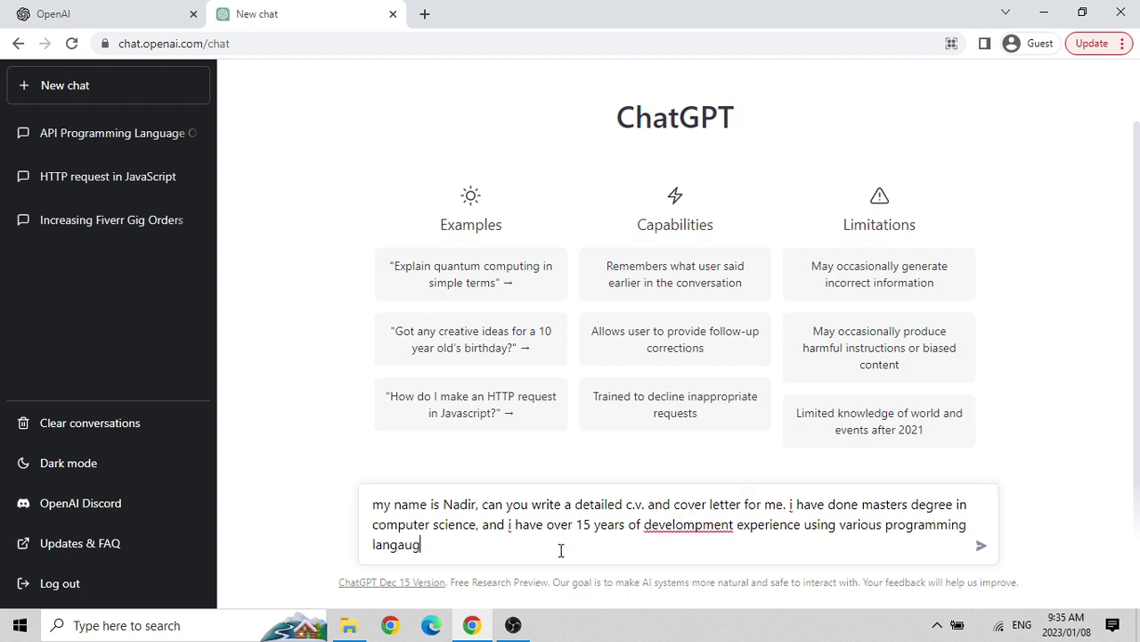
text(es and datab)
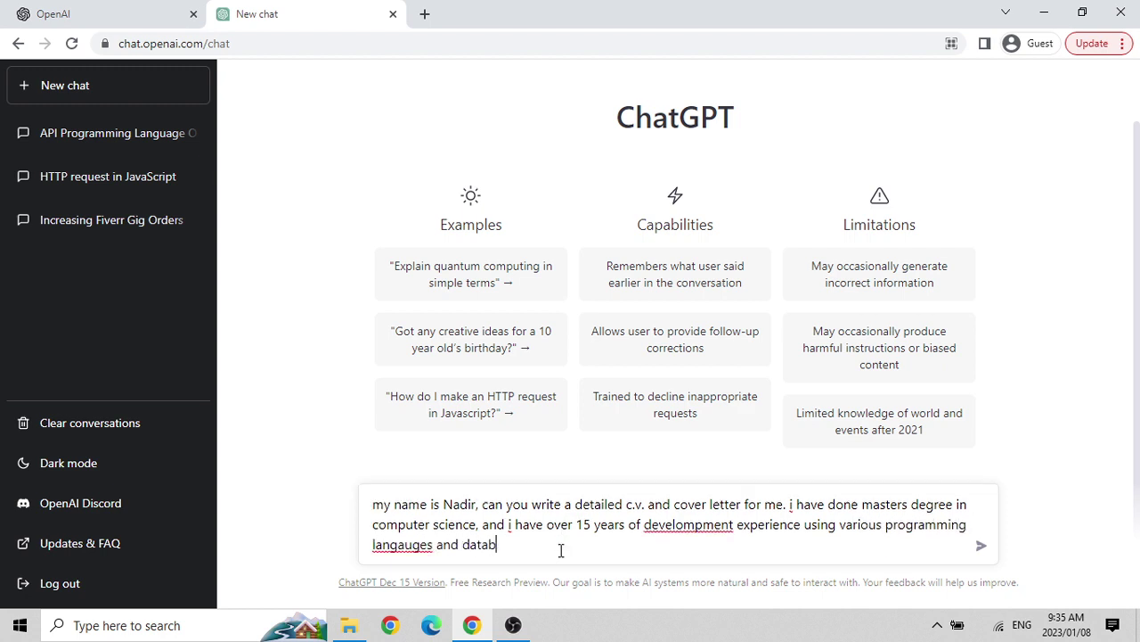
text(ase architecture.)
key(Up)
key(Right)
key(Right)
key(Right)
key(Right)
key(Right)
key(Right)
key(Right)
key(Right)
key(Right)
key(Right)
key(Right)
key(Right)
key(Right)
key(Right)
key(Right)
key(Right)
key(BackSpace)
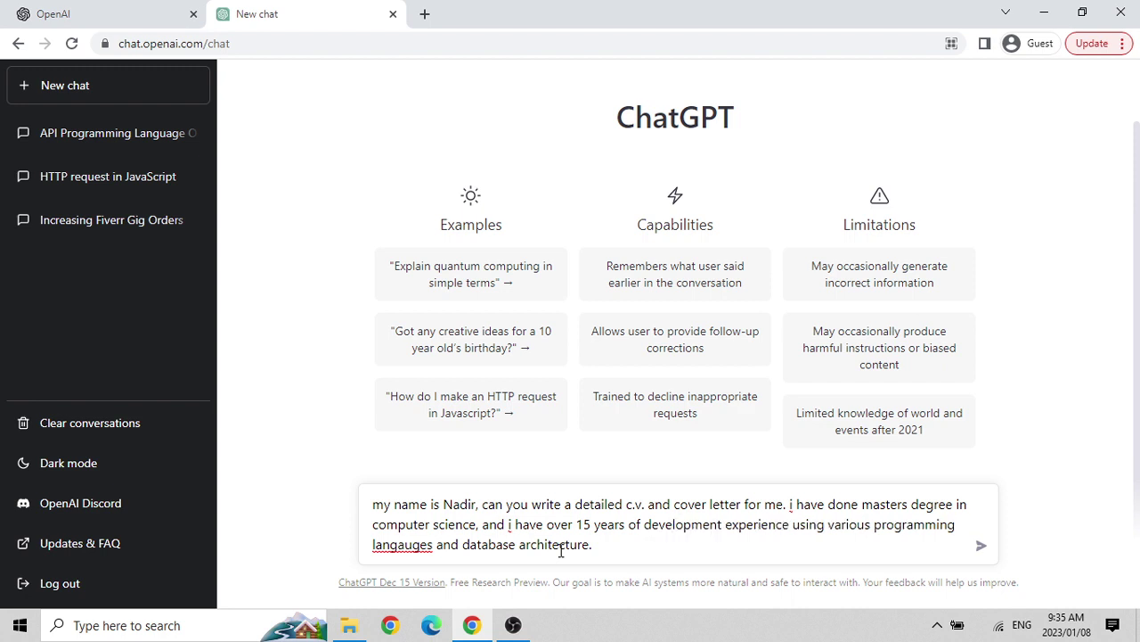
key(Down)
Send the CV and cover letter request and wait for the drafted cover letter.
click(980, 549)
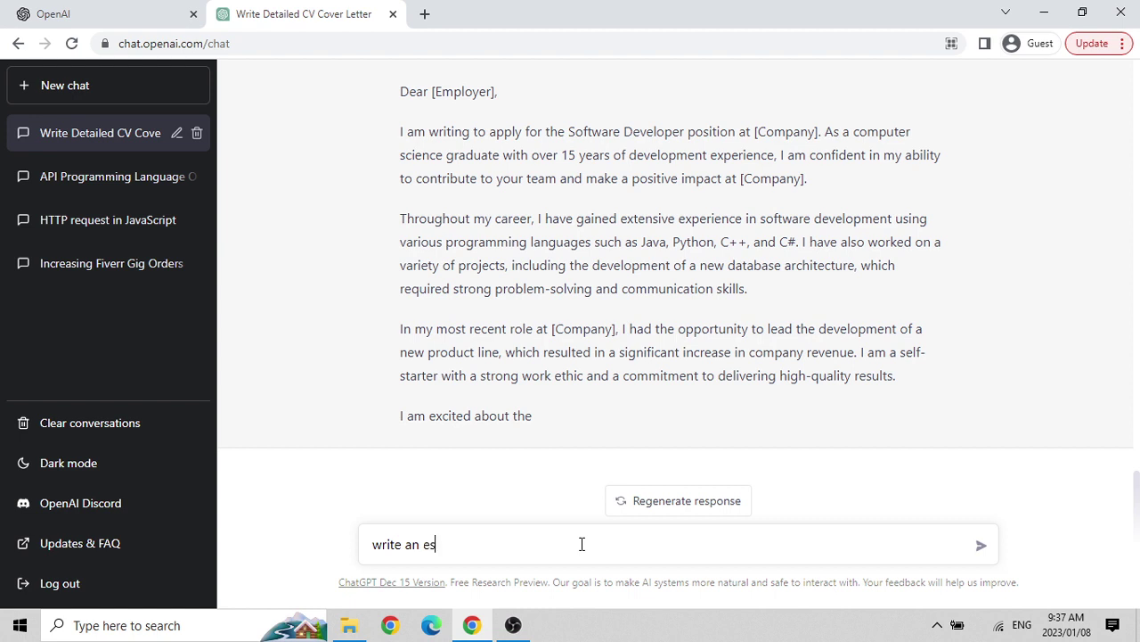
Send the prompt 'write an essay for me on chatgpt'.
text(say for me)
text(on chatgpt)
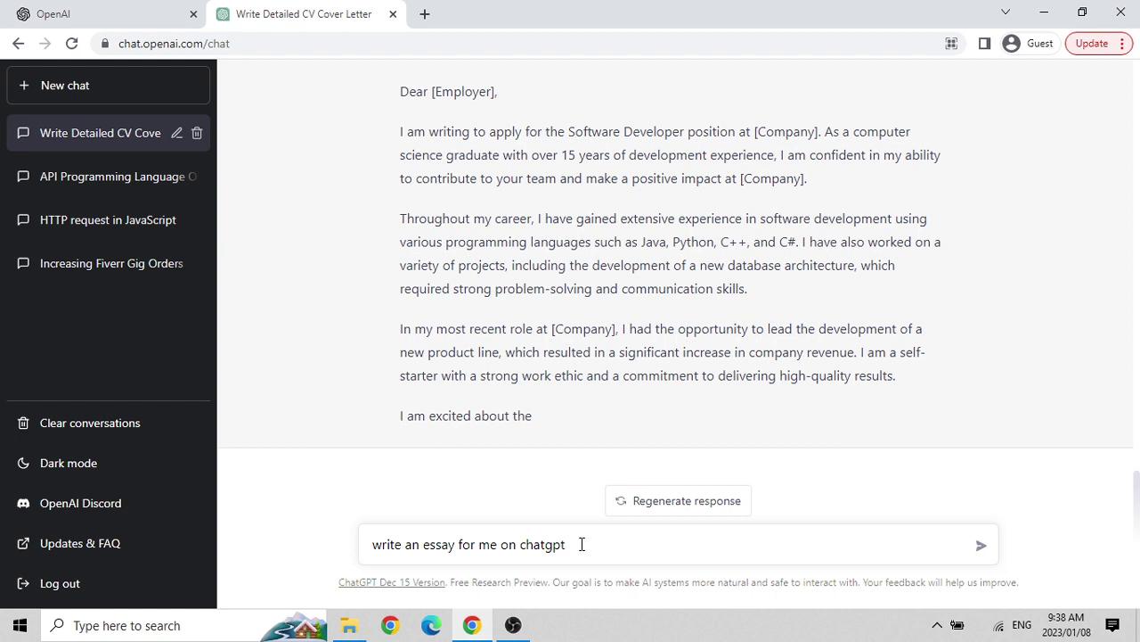
key(Return)
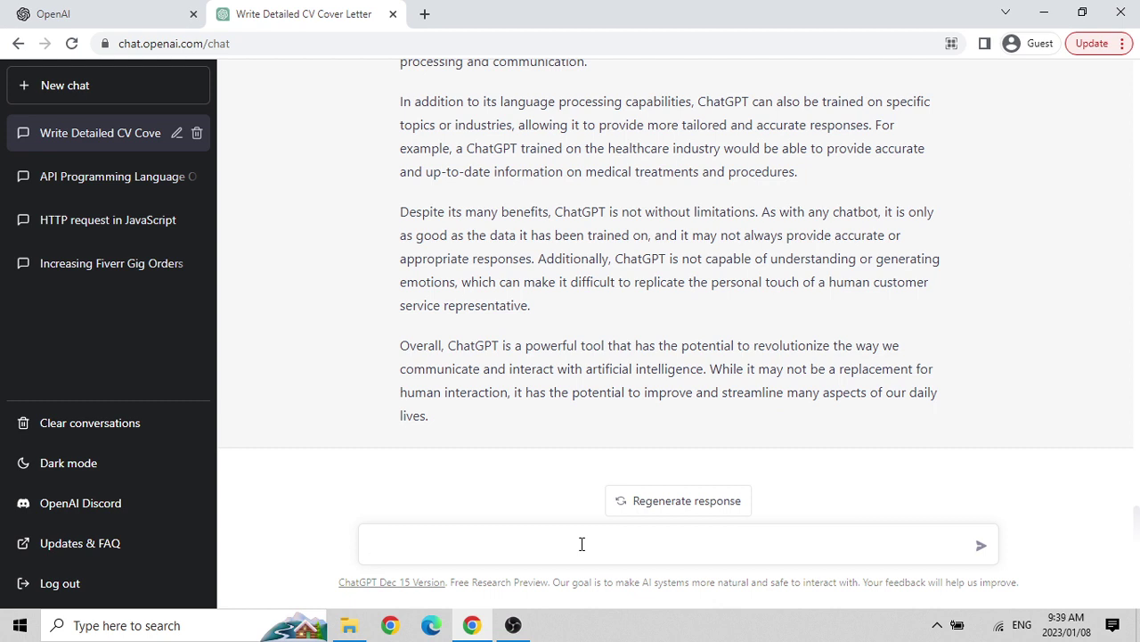
Send the question 'what is 1 + 20'.
text(what is 1 + 20)
key(Return)
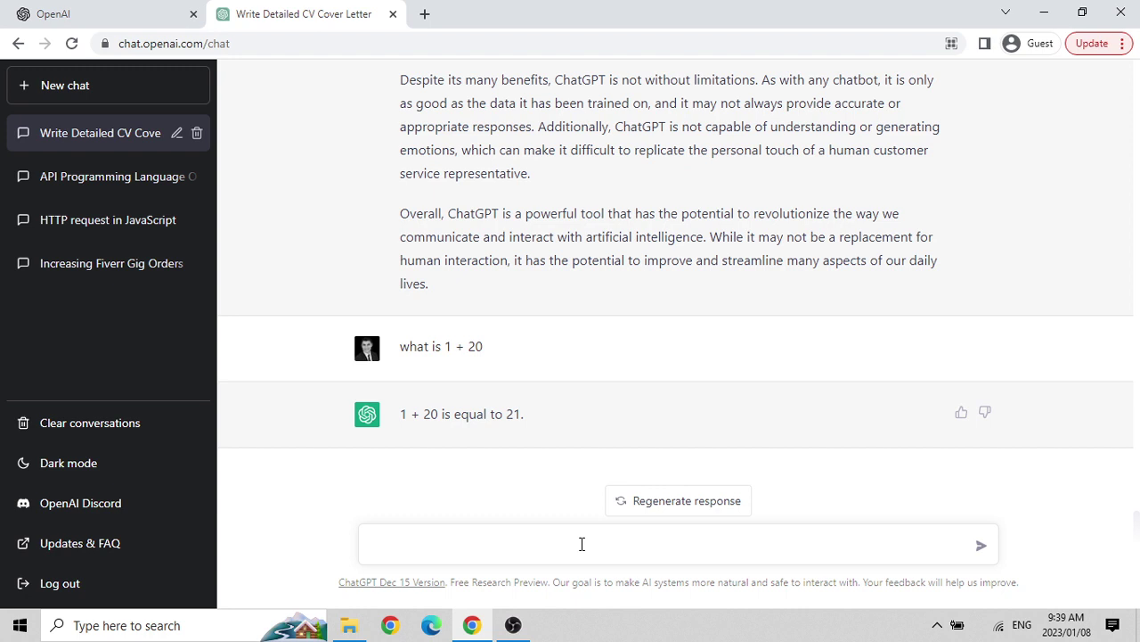
Send 'can you tell me a bit about beaches in Cape Town' and focus the message box afterwards.
text(can you tell me a bit about beahces)
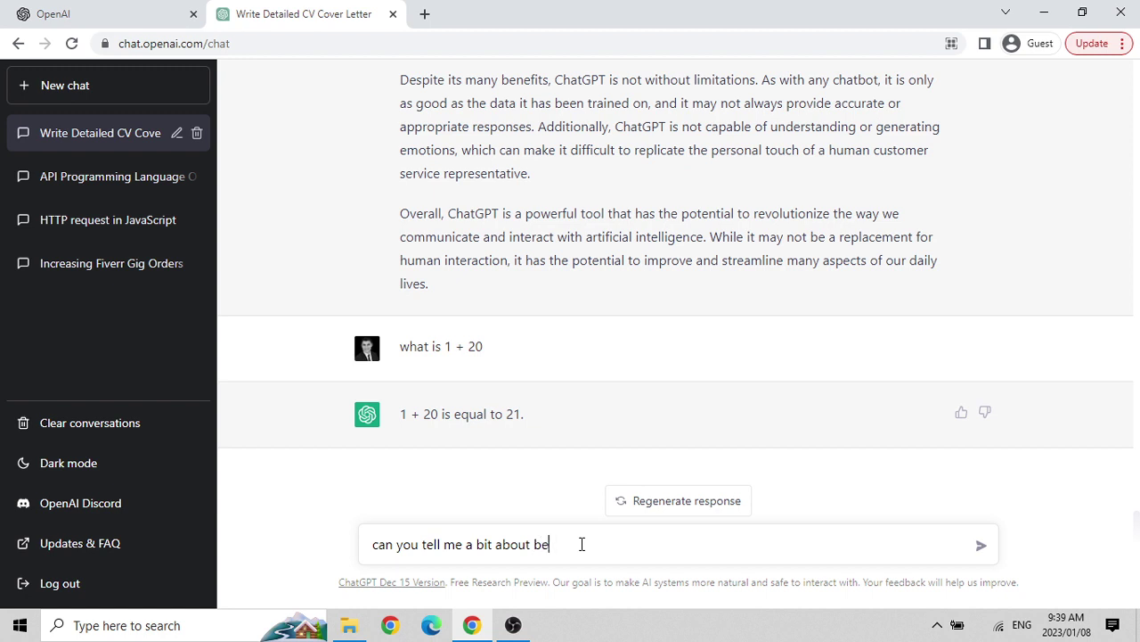
key(BackSpace)
key(BackSpace)
key(BackSpace)
key(BackSpace)
key(BackSpace)
key(BackSpace)
text(ape Town)
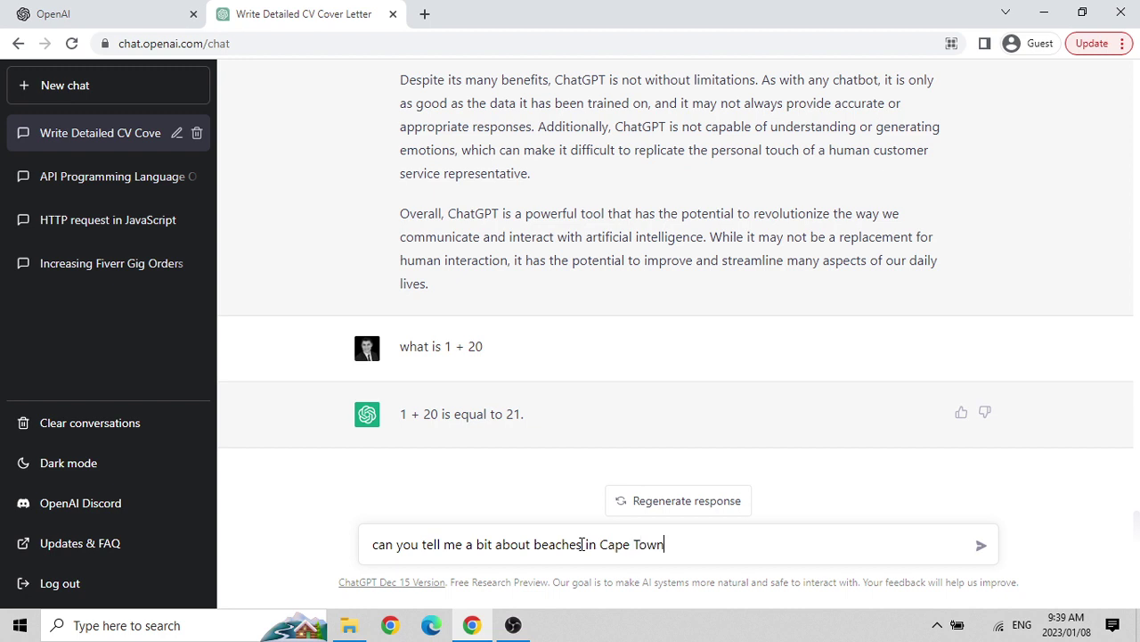
key(Return)
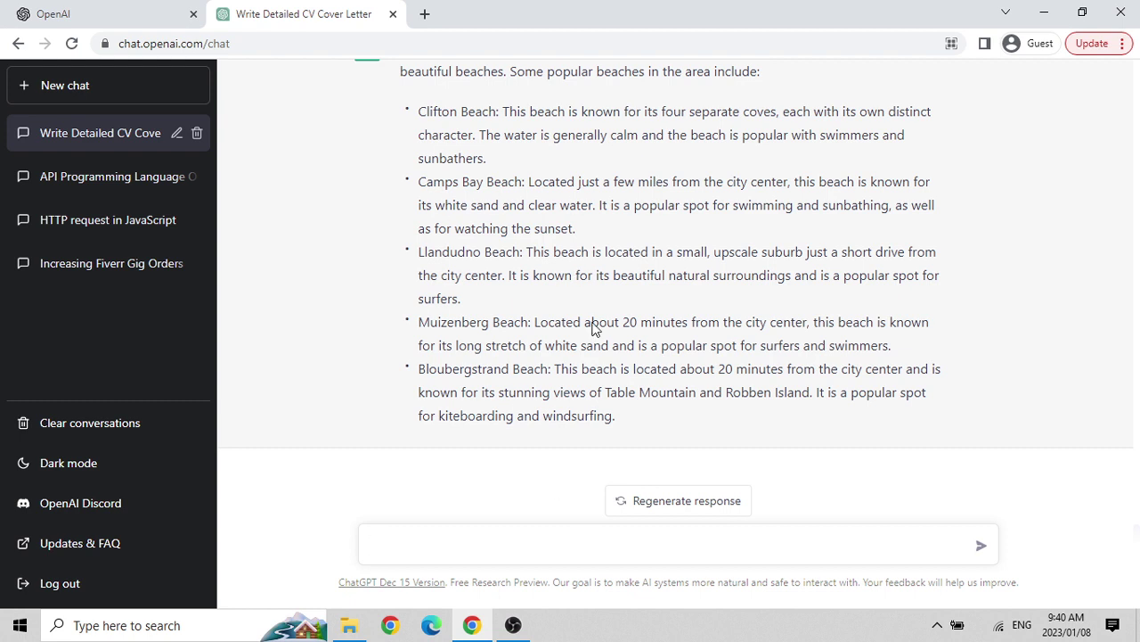
click(488, 548)
Send 'travelling tips, write me a blog for travelling tips to USA'.
text(travelling tips)
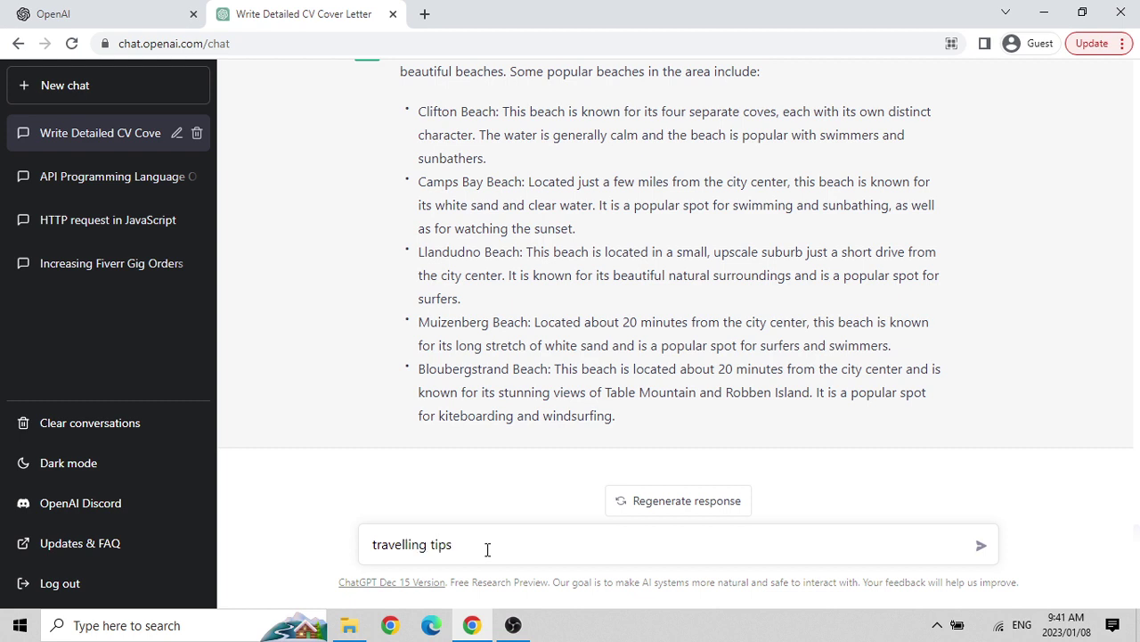
text(, write me a blog on)
key(BackSpace)
key(BackSpace)
text(for)
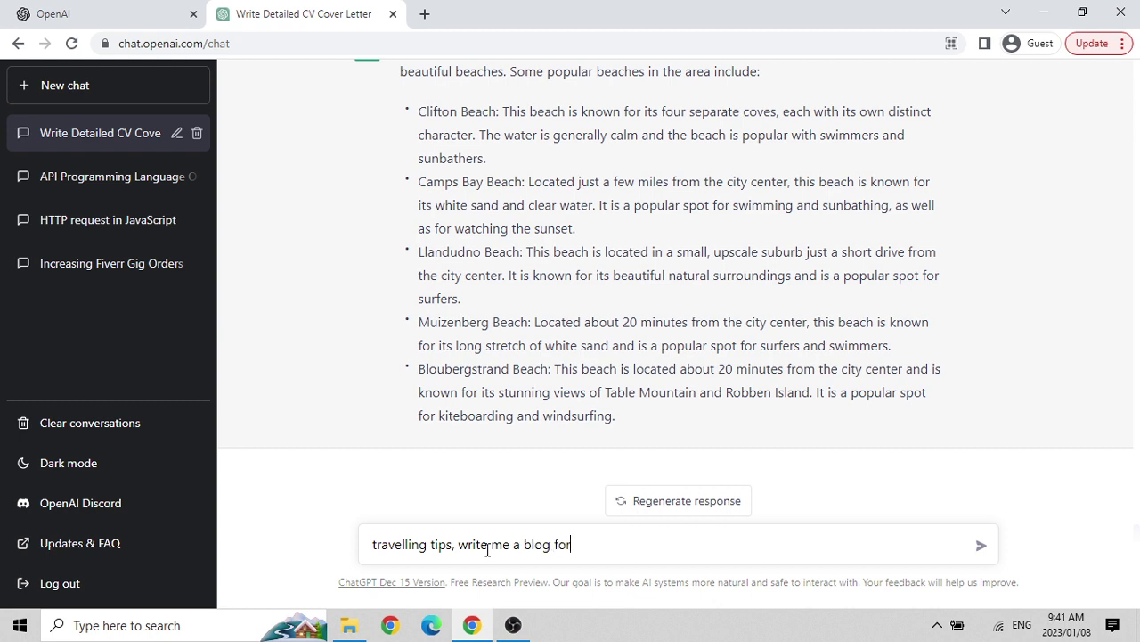
text( travelling tips to South)
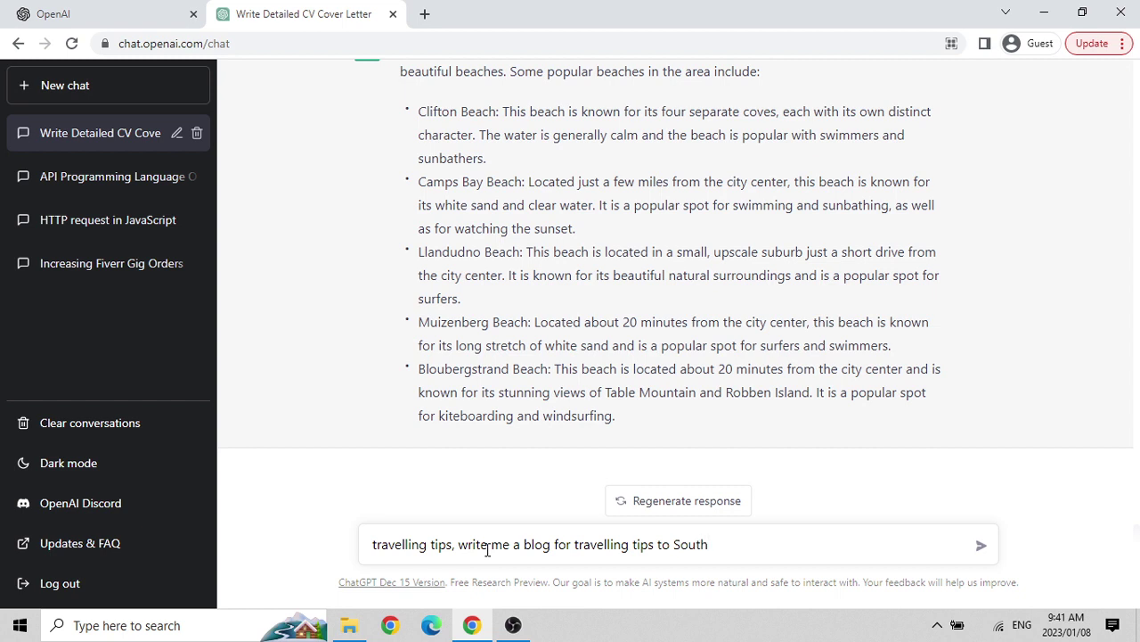
key(BackSpace)
key(BackSpace)
key(BackSpace)
key(BackSpace)
key(BackSpace)
text(USA)
key(Return)
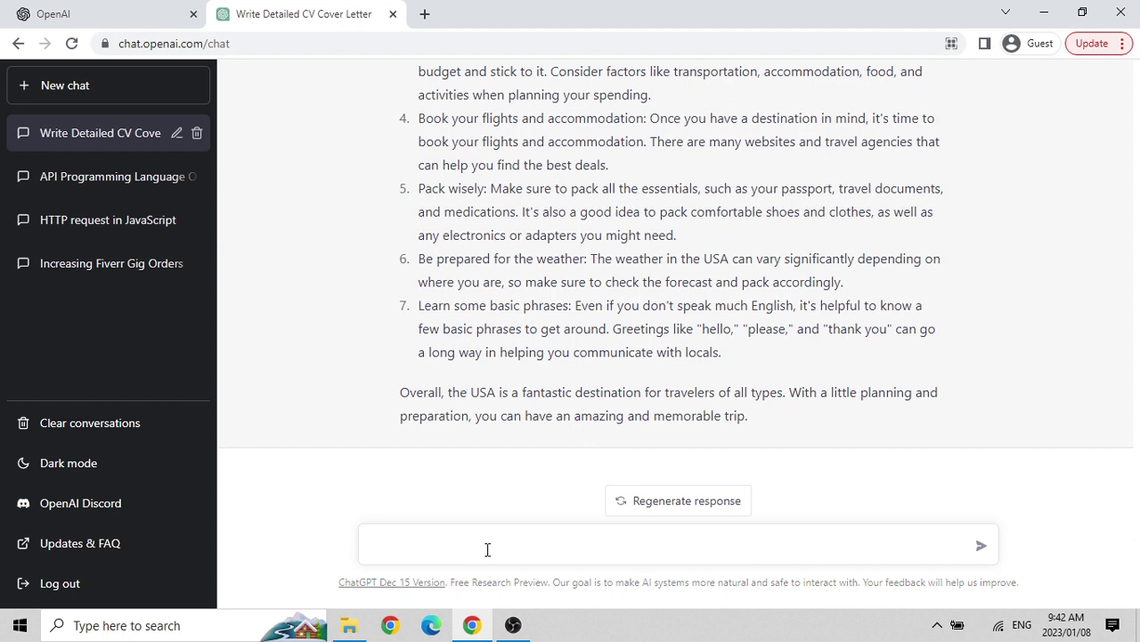
Send 'can you write me a sample code of html'.
text(can you write a)
key(BackSpace)
text(em and)
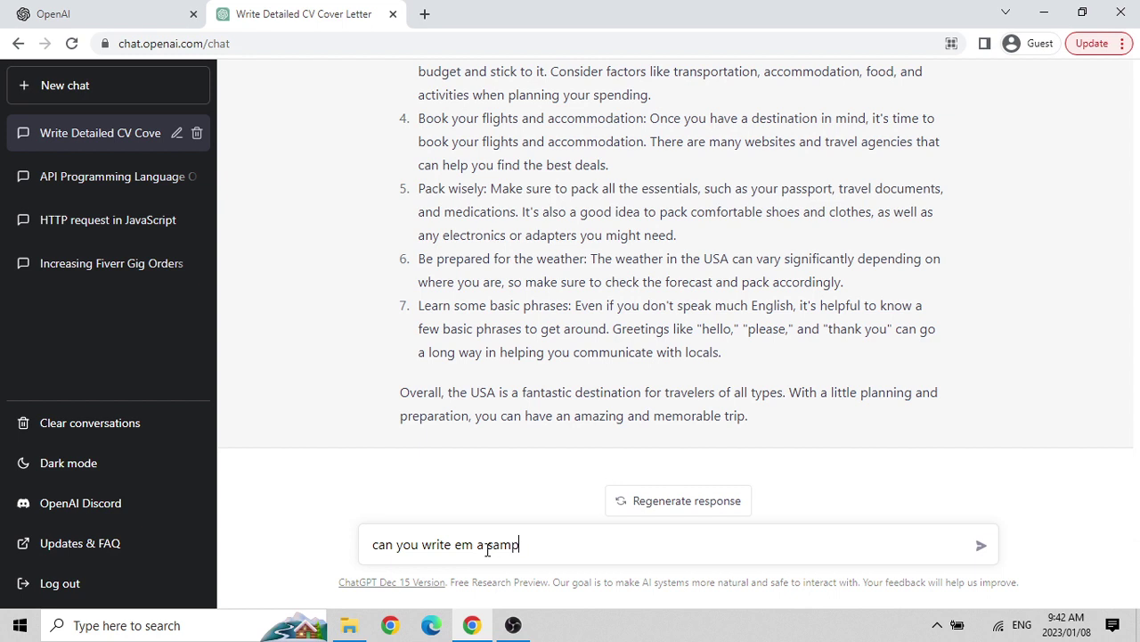
key(BackSpace)
key(BackSpace)
key(BackSpace)
key(BackSpace)
key(BackSpace)
key(BackSpace)
text(me a sample code of html)
key(Return)
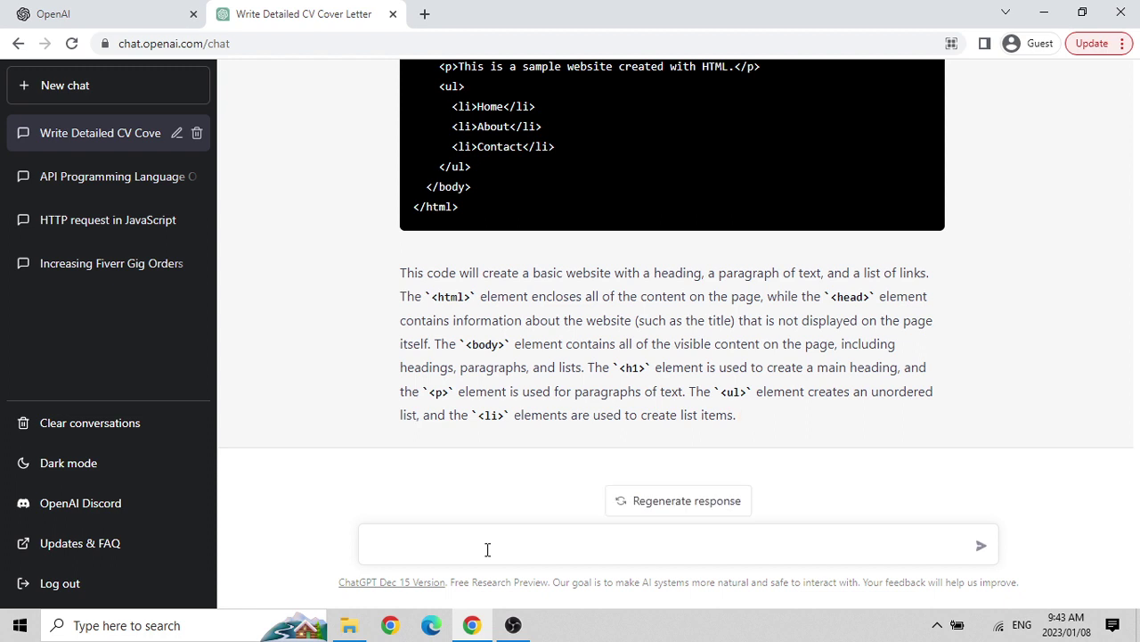
Write 'this is a piece of code on php. can you fix the error:' and start a new line.
text(bel)
key(BackSpace)
key(BackSpace)
key(BackSpace)
text(this is a piece of code )
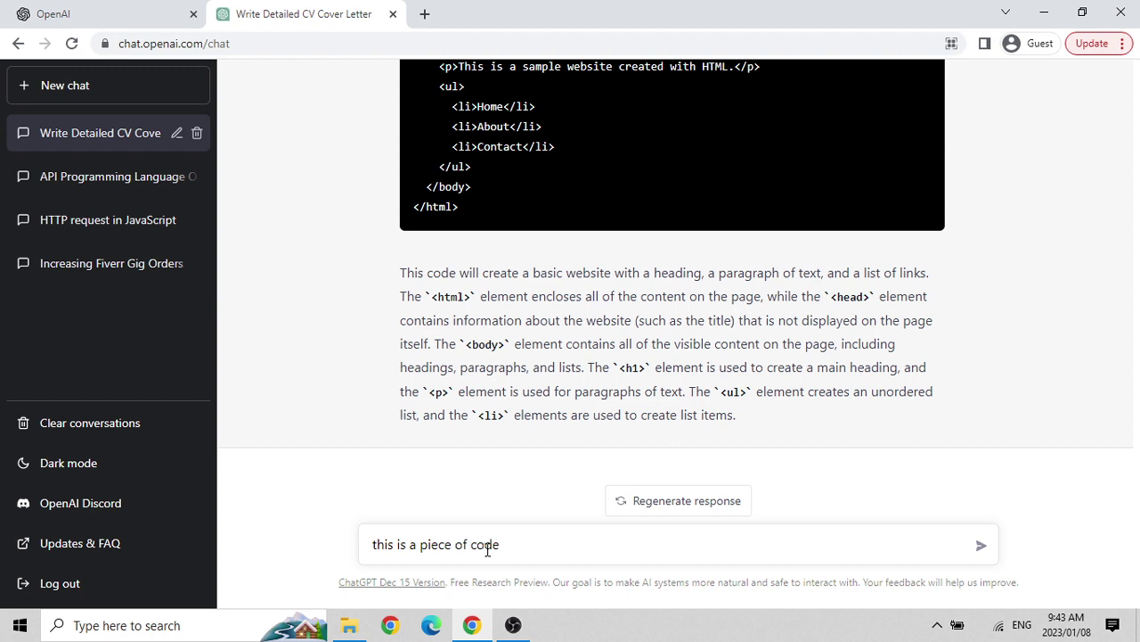
text(on php. can you fix the error:)
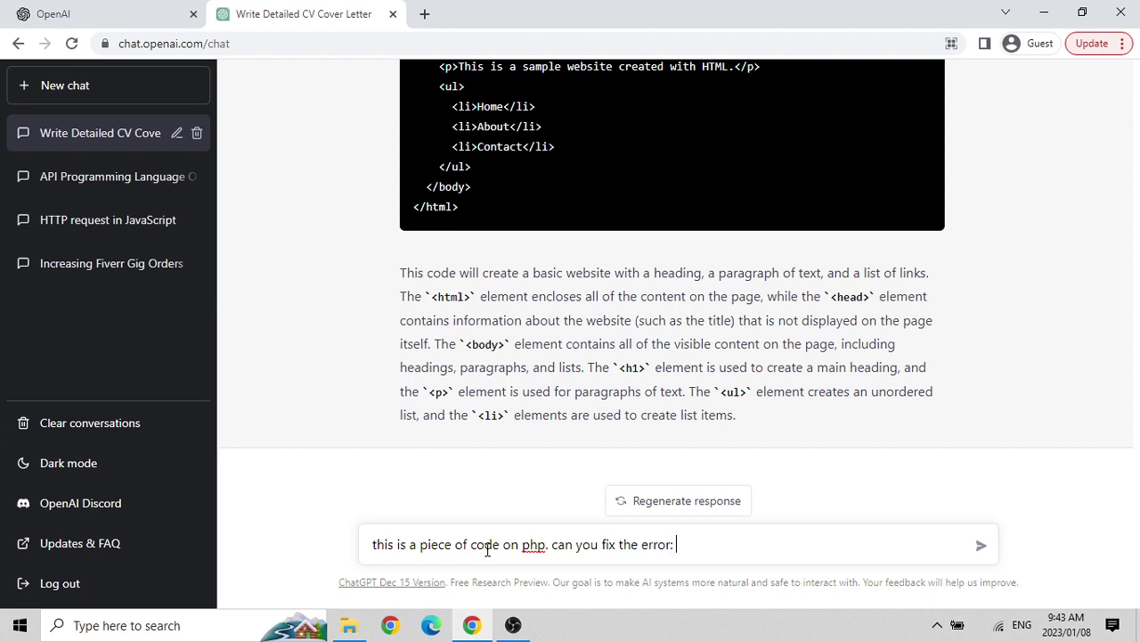
key(shift+Return)
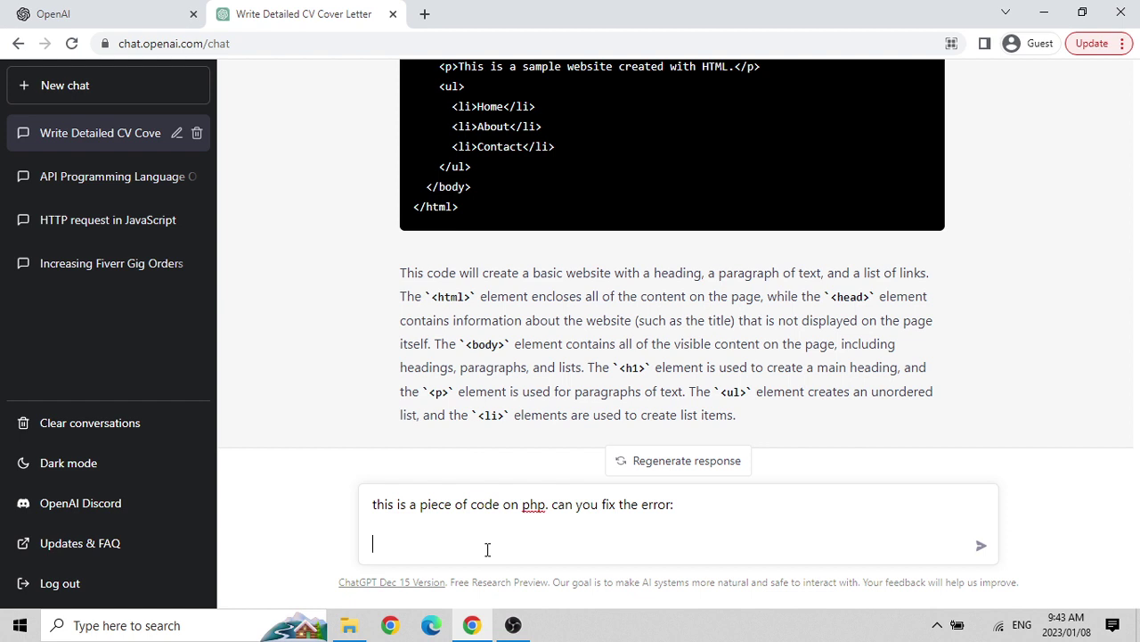
Add the code line a = "hello world" beneath it and send the request.
text(a = "")
key(Left)
text(hello world)
key(Up)
text(;)
key(BackSpace)
key(Left)
key(Left)
key(Left)
key(Left)
key(Left)
key(Left)
key(Left)
key(Left)
key(Left)
key(Left)
key(Left)
key(Left)
key(Left)
key(Left)
key(Left)
key(Left)
key(Left)
text($)
key(BackSpace)
key(Right)
key(Right)
key(Right)
key(Right)
key(Right)
key(Right)
key(Right)
key(Right)
key(Right)
key(Right)
key(Right)
key(Right)
key(Right)
key(Right)
key(Right)
key(Right)
key(Right)
key(Return)
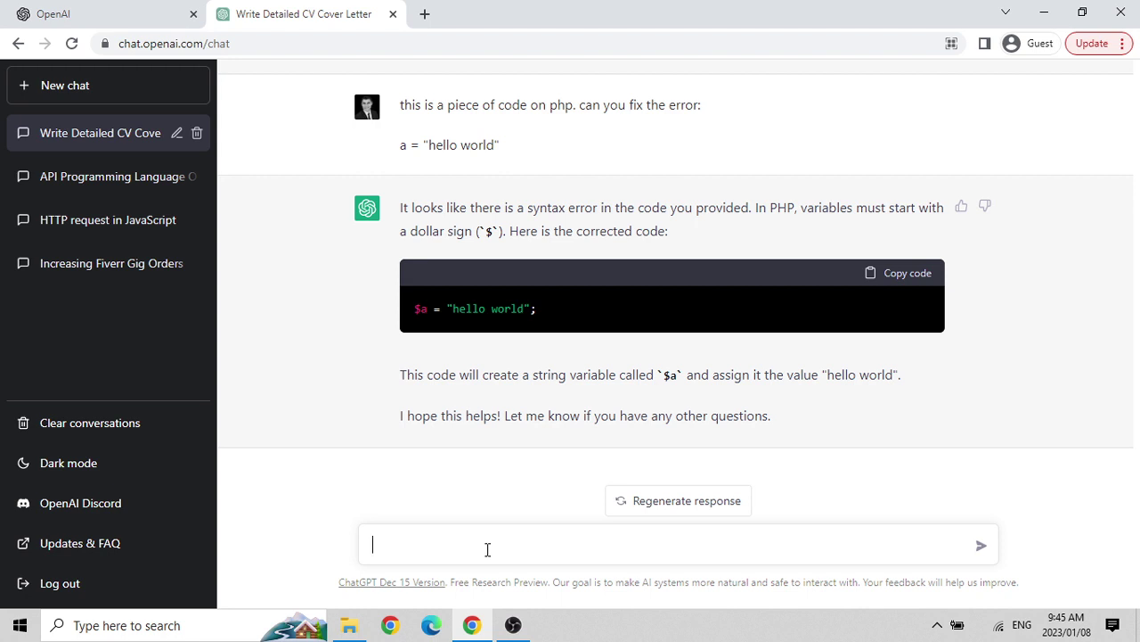
Send 'give me formula of carbon dioxide', then 'and what is the formula of water'.
text(give me formula of)
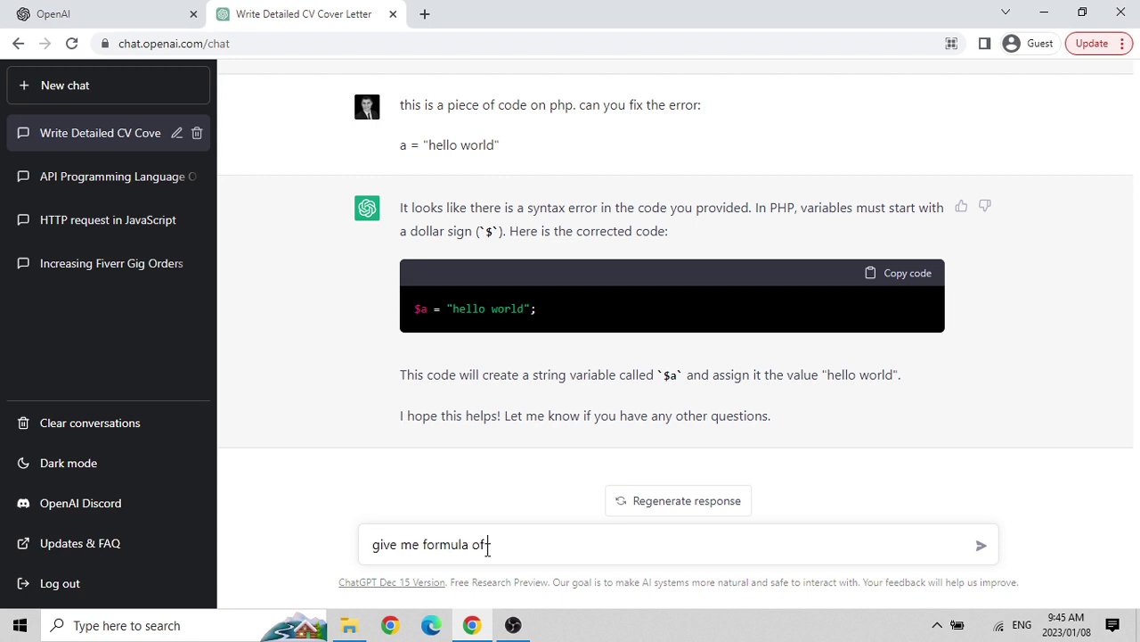
text( carbon dia)
key(BackSpace)
text(oxide)
key(Return)
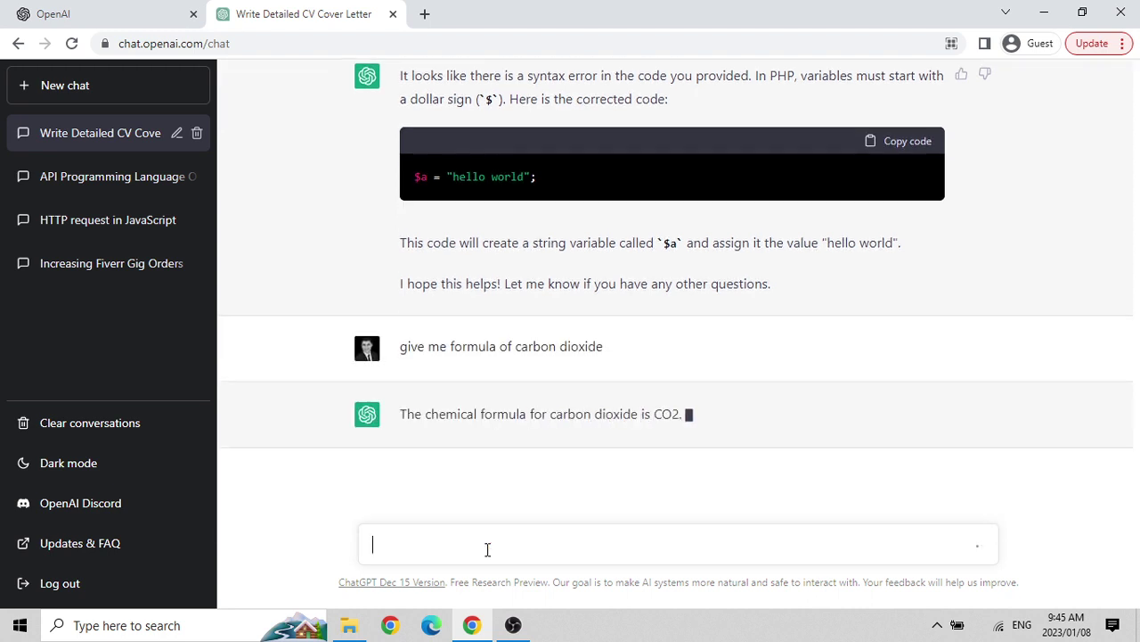
text(and)
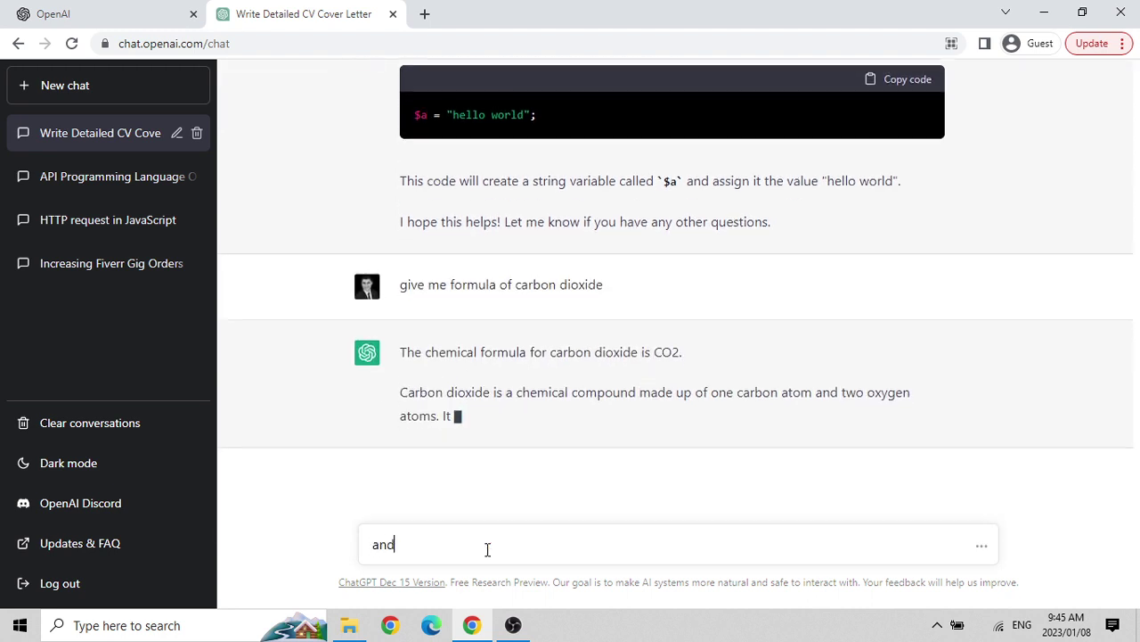
text( what is the formula of water)
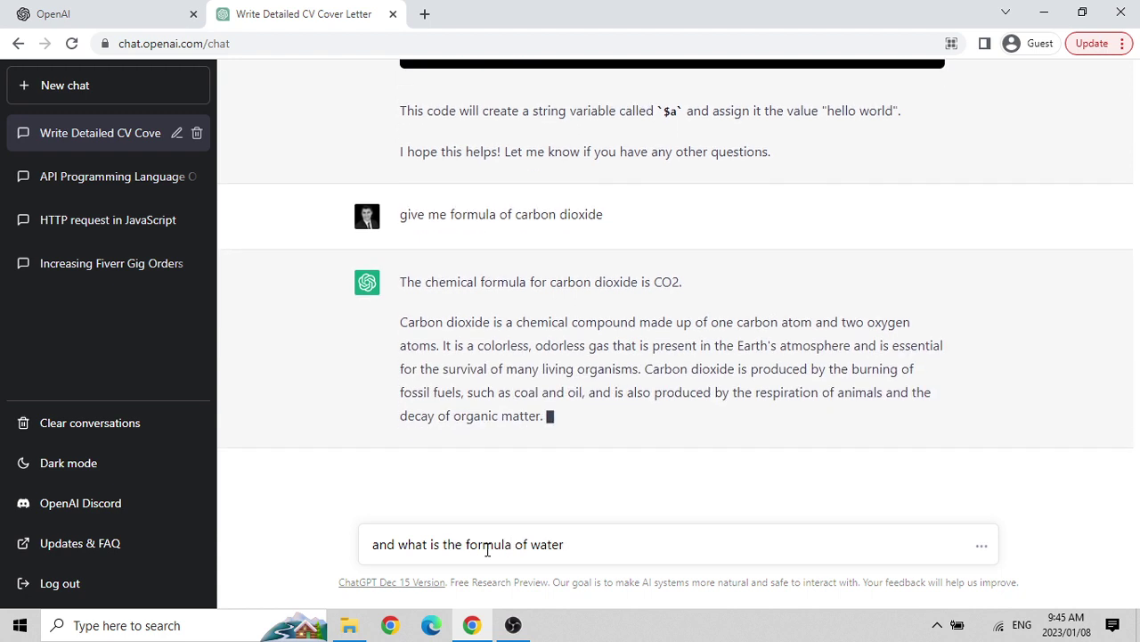
key(Return)
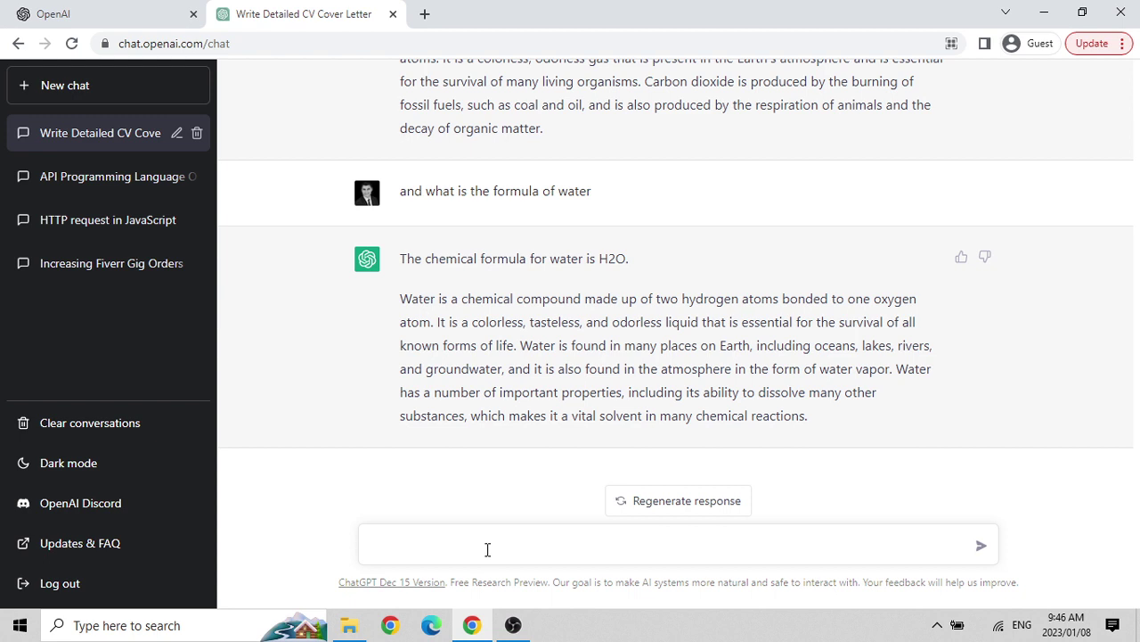
Send the greeting 'hi'.
text(a)
key(BackSpace)
text(how are you)
key(BackSpace)
key(BackSpace)
key(BackSpace)
key(BackSpace)
key(BackSpace)
key(BackSpace)
key(BackSpace)
key(BackSpace)
key(BackSpace)
key(BackSpace)
key(BackSpace)
text(hi)
key(Return)
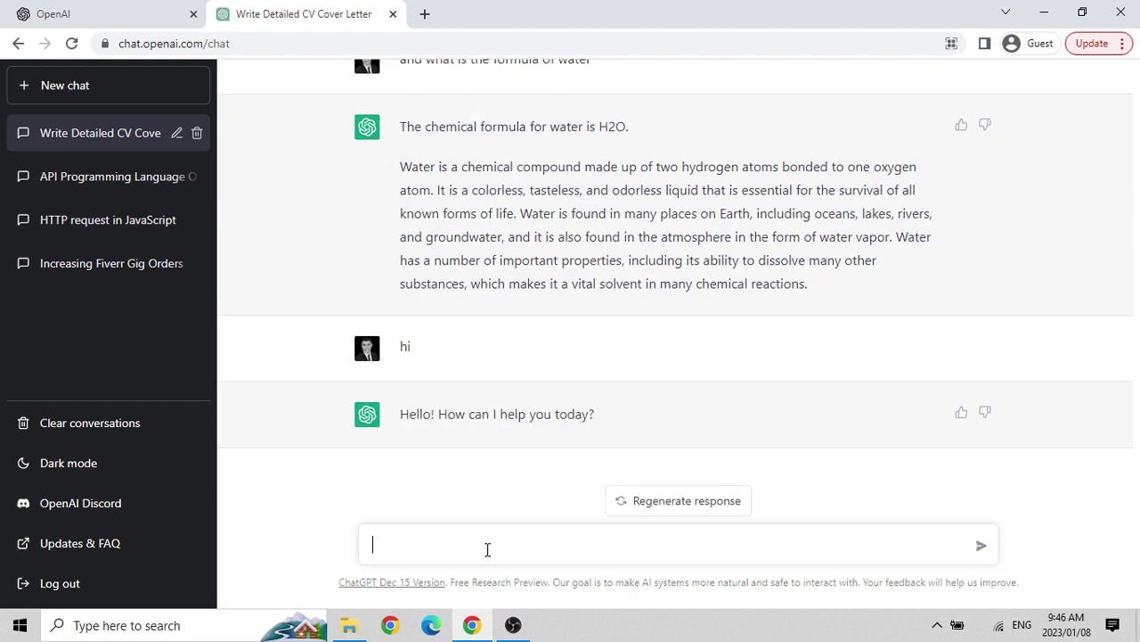
Send 'how are you', then 'i think i love you. do you love me?'.
text(how are you)
key(Return)
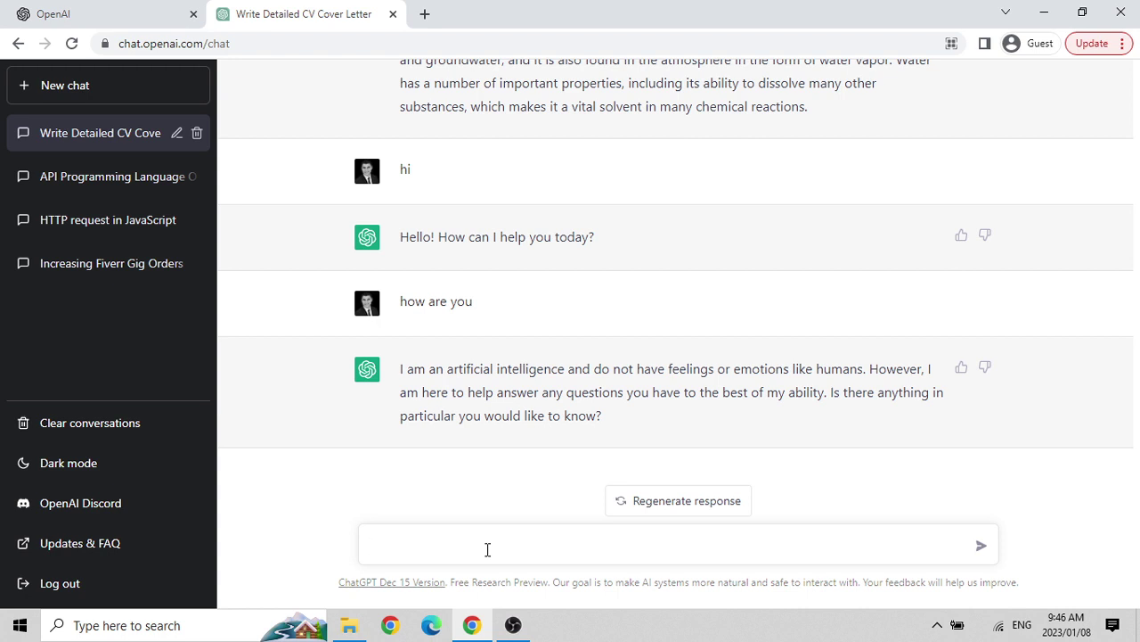
text(i think i love you. do you love me?)
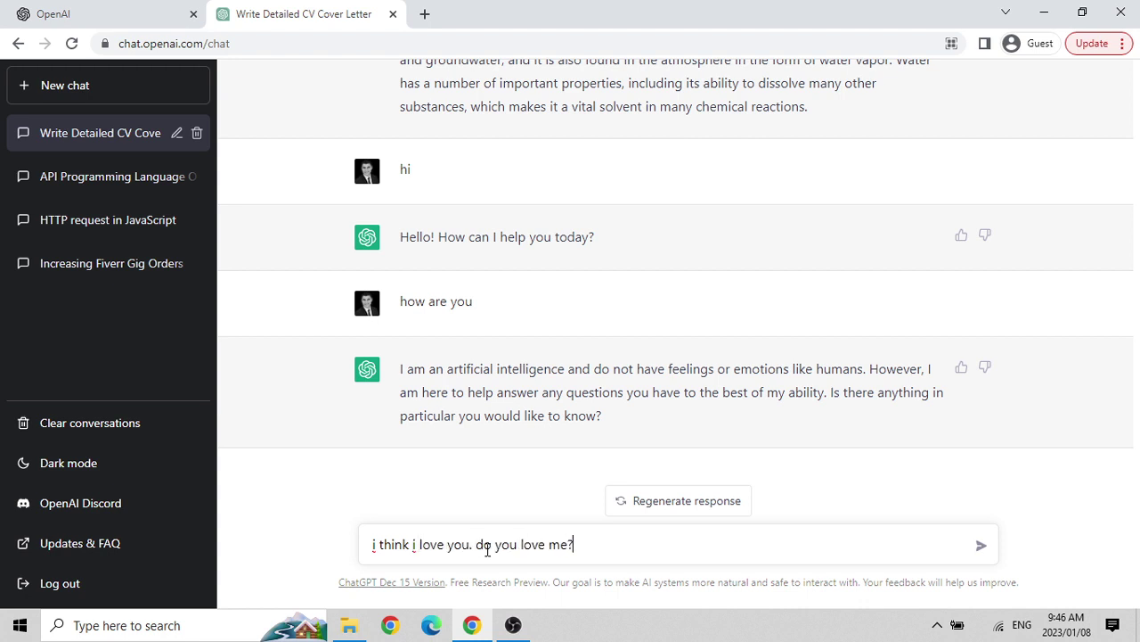
key(Return)
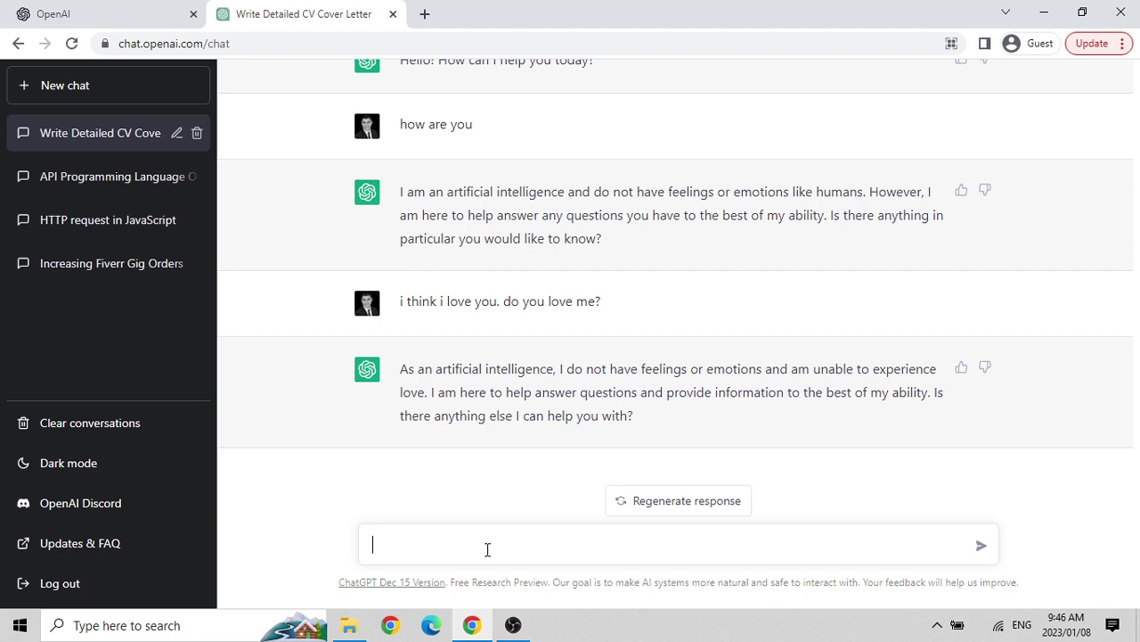
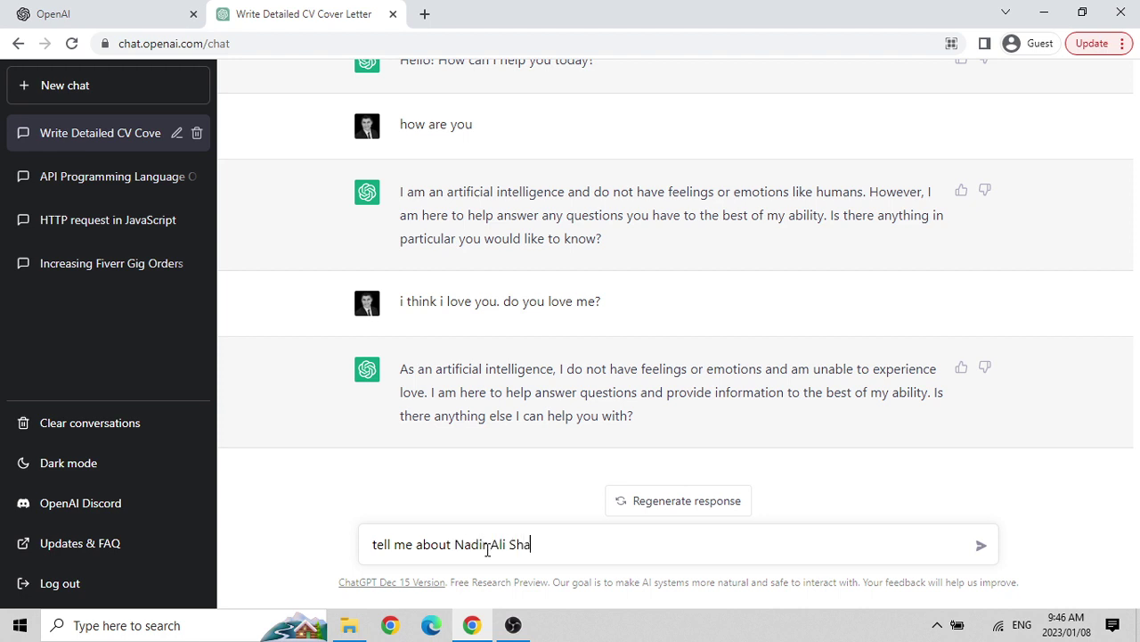
Ask ChatGPT to tell you about a named private person who lives in Cape Town.
key(Return)
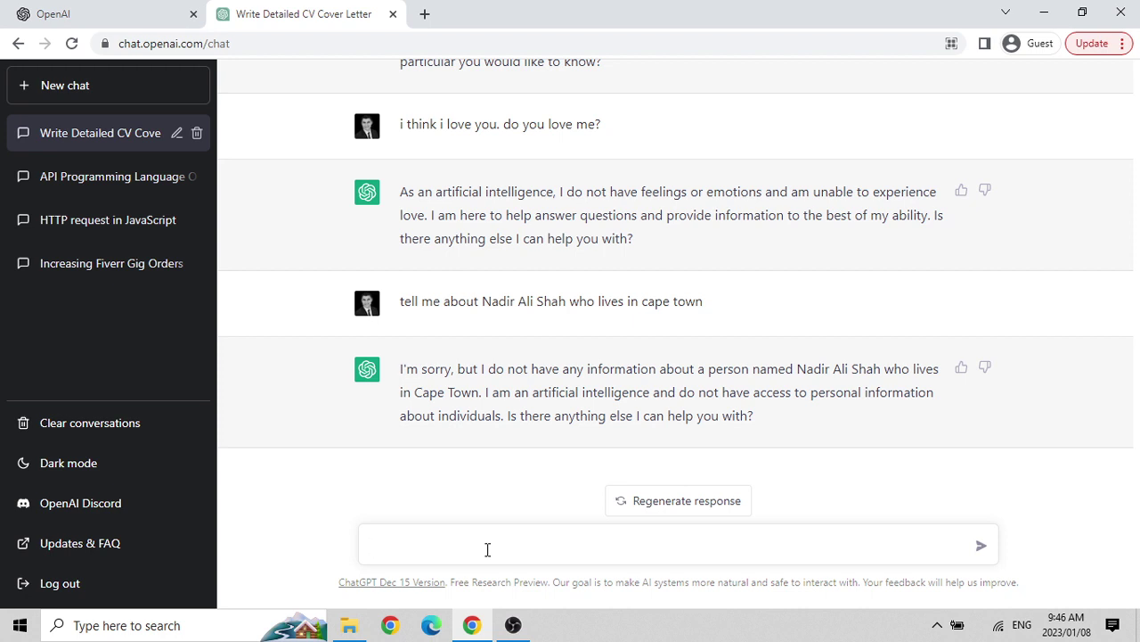
Ask ChatGPT 'tell me about Nelson Mandela' and read the biography it returns.
text(tell me about Nelson Mandela)
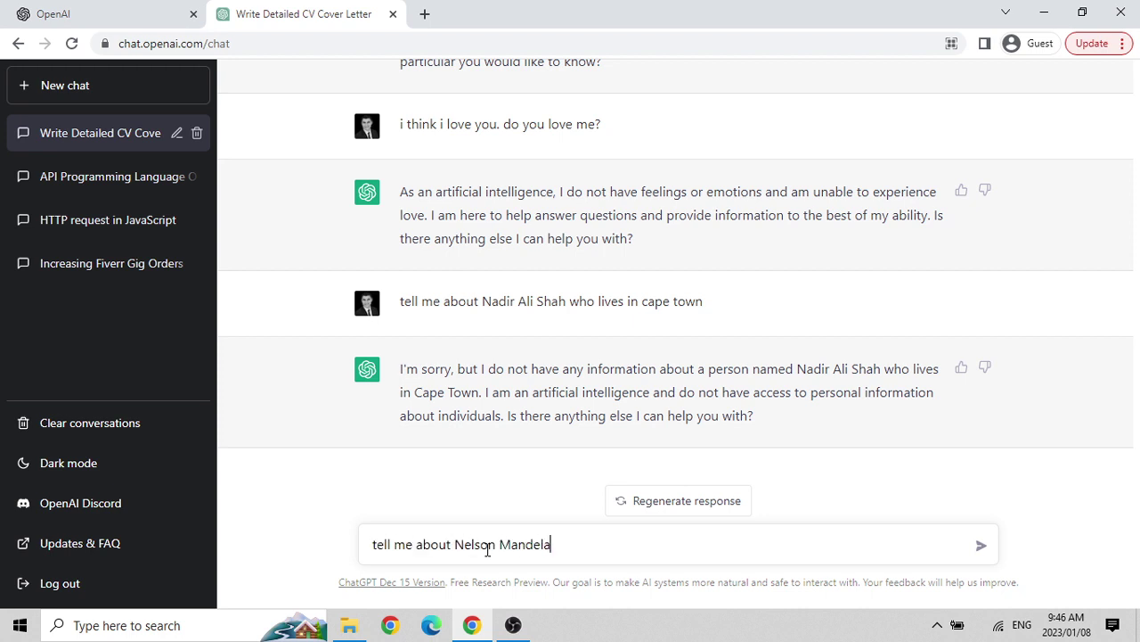
key(Return)
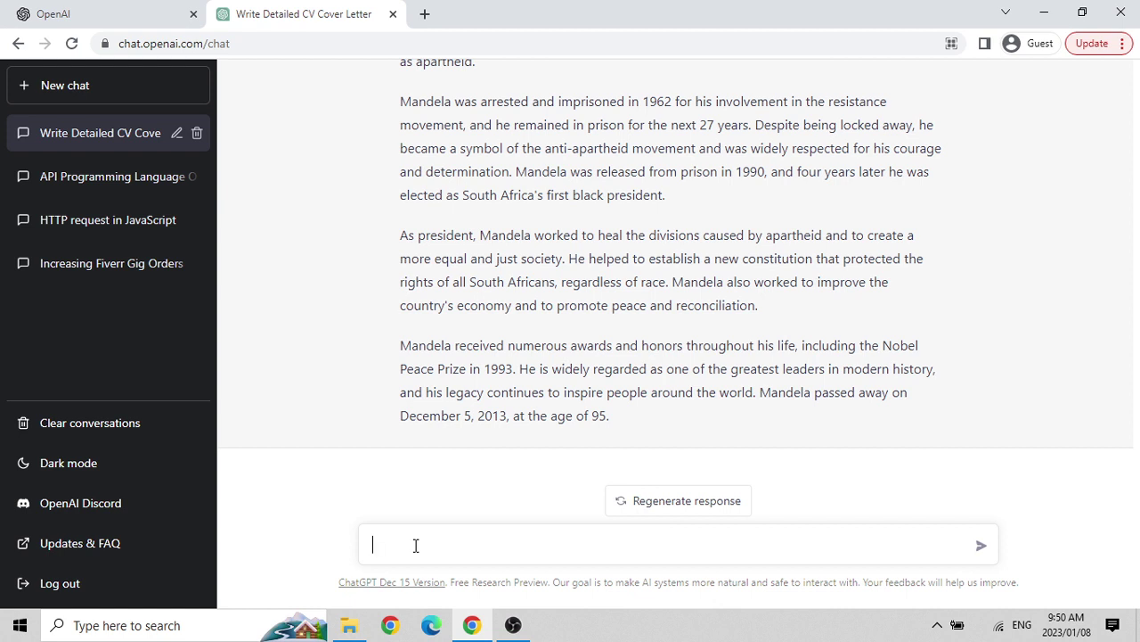
Ask ChatGPT 'what is the best programming language to develop APIs'.
text(what is the best programming )
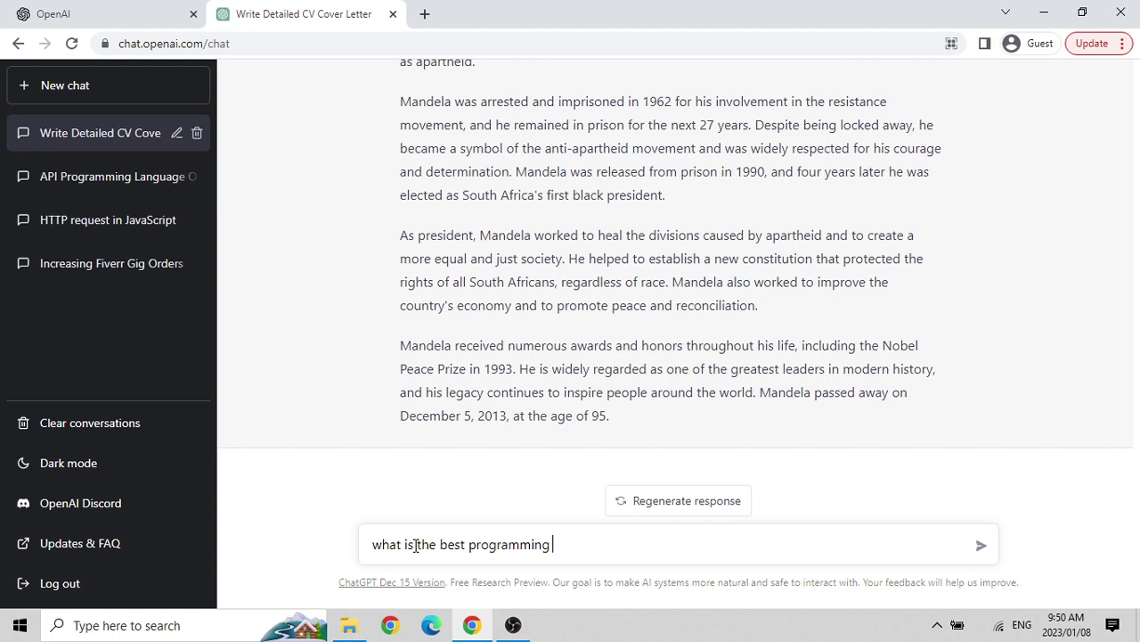
text(language to develop)
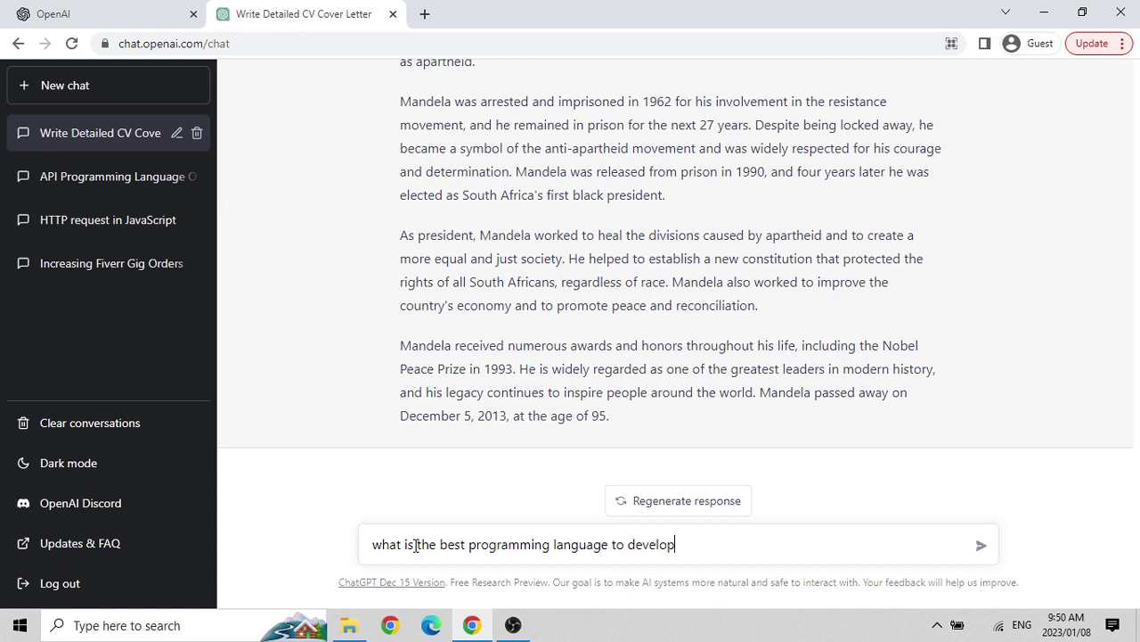
text( APIs)
key(Return)
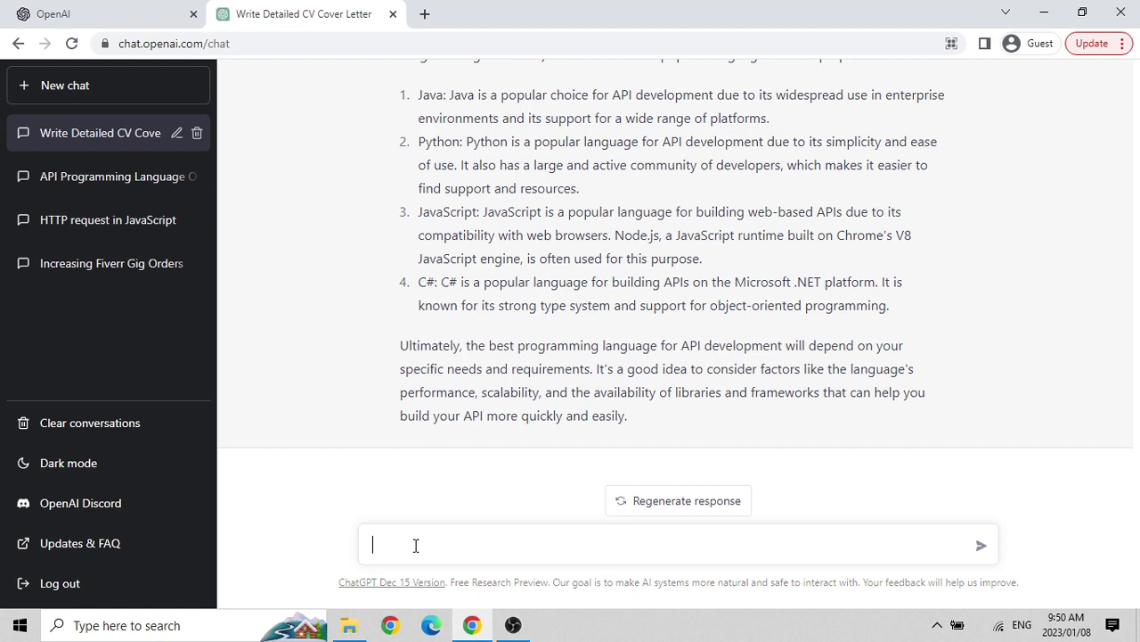
Send a follow-up asking for the single best language for API development, then review the reply.
text(i did not ask what languages cou)
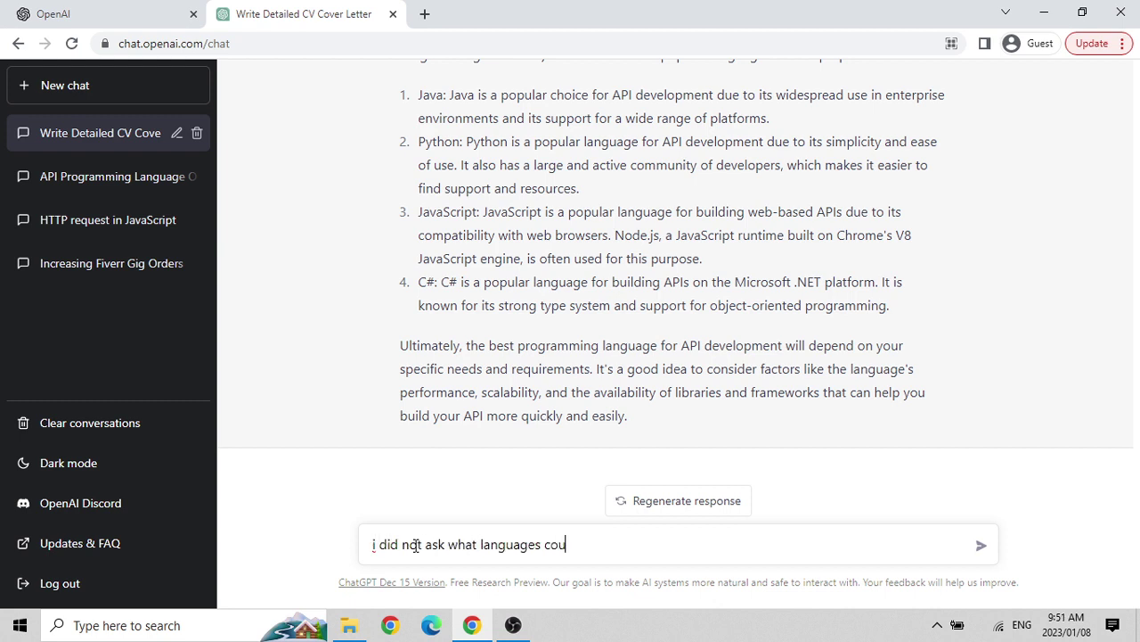
text(ld be use to develop a)
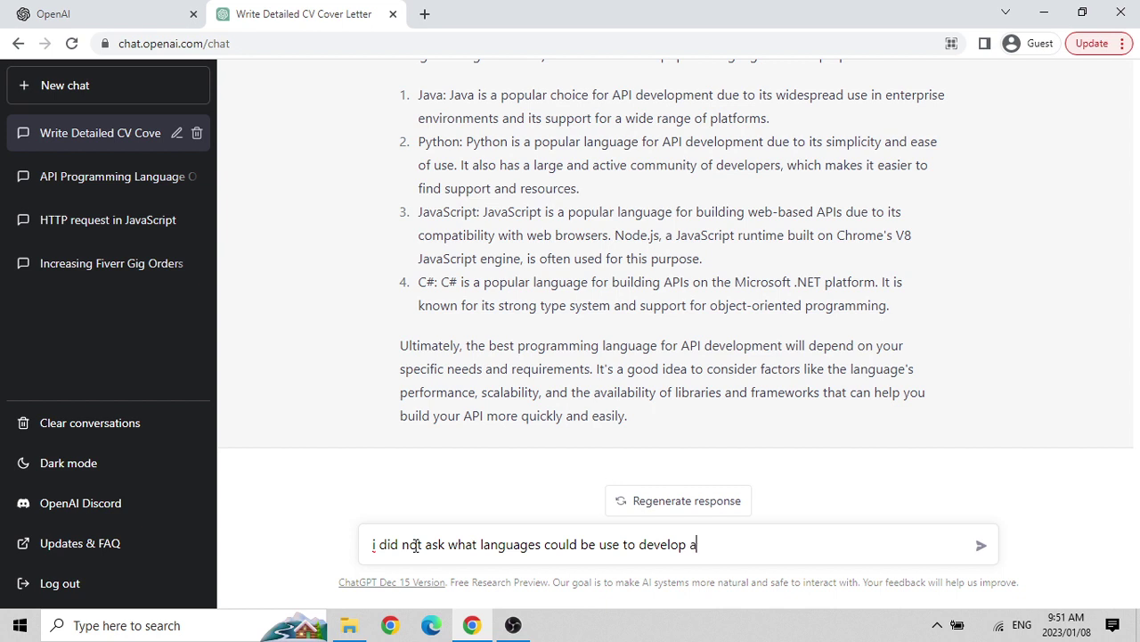
text(n API, i specifically wa)
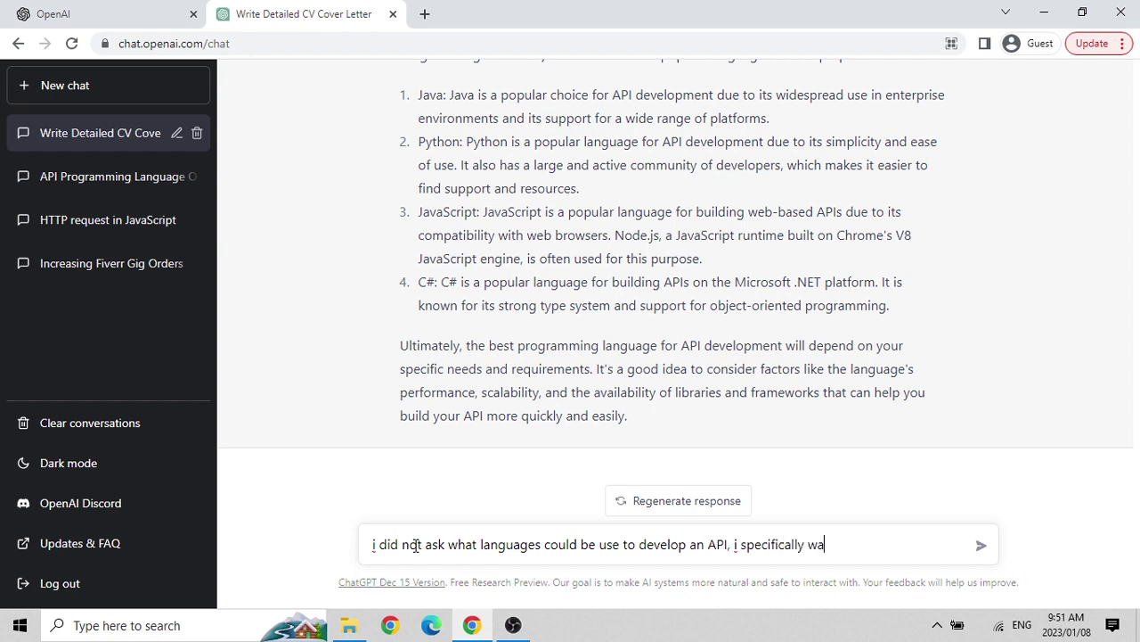
key(BackSpace)
text(ould like to know one best langua)
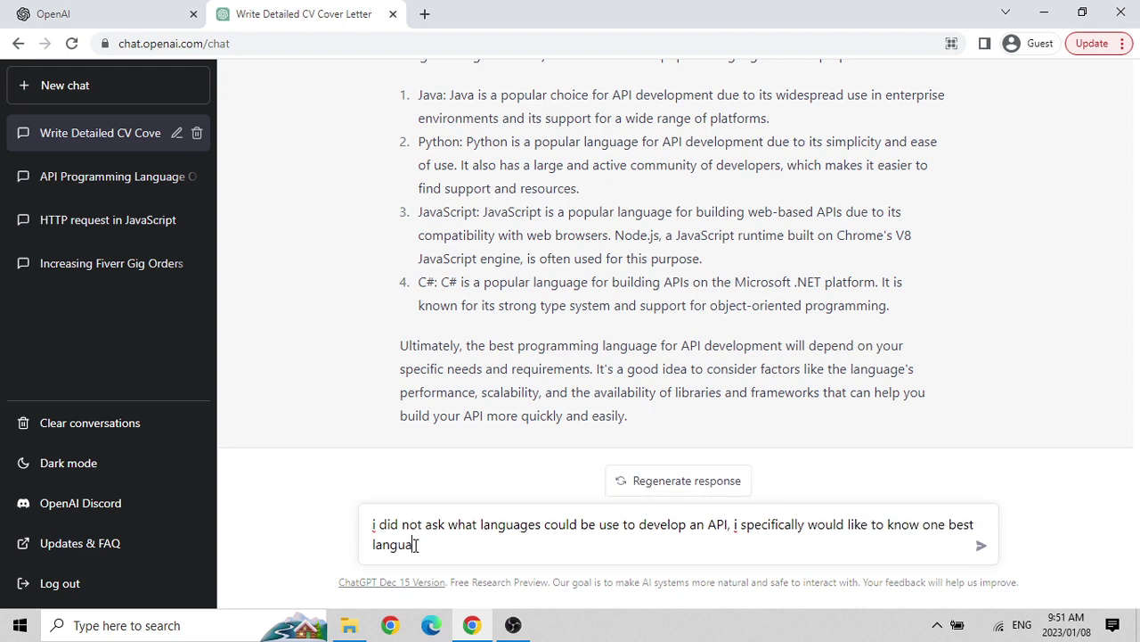
key(BackSpace)
key(BackSpace)
key(BackSpace)
key(BackSpace)
key(BackSpace)
key(BackSpace)
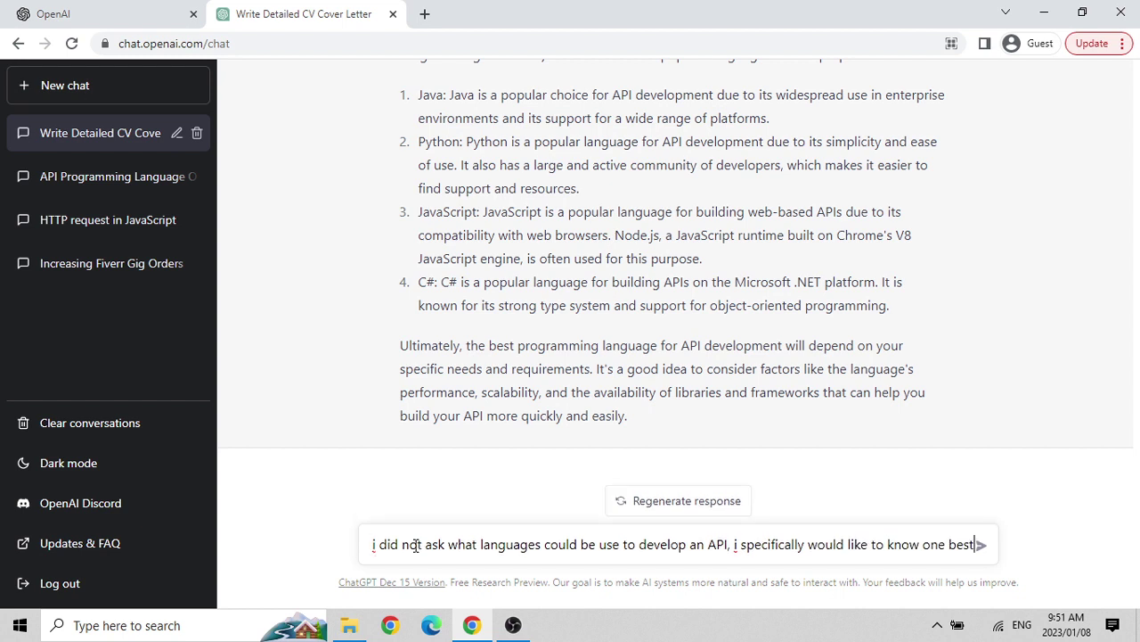
text(programming languages)
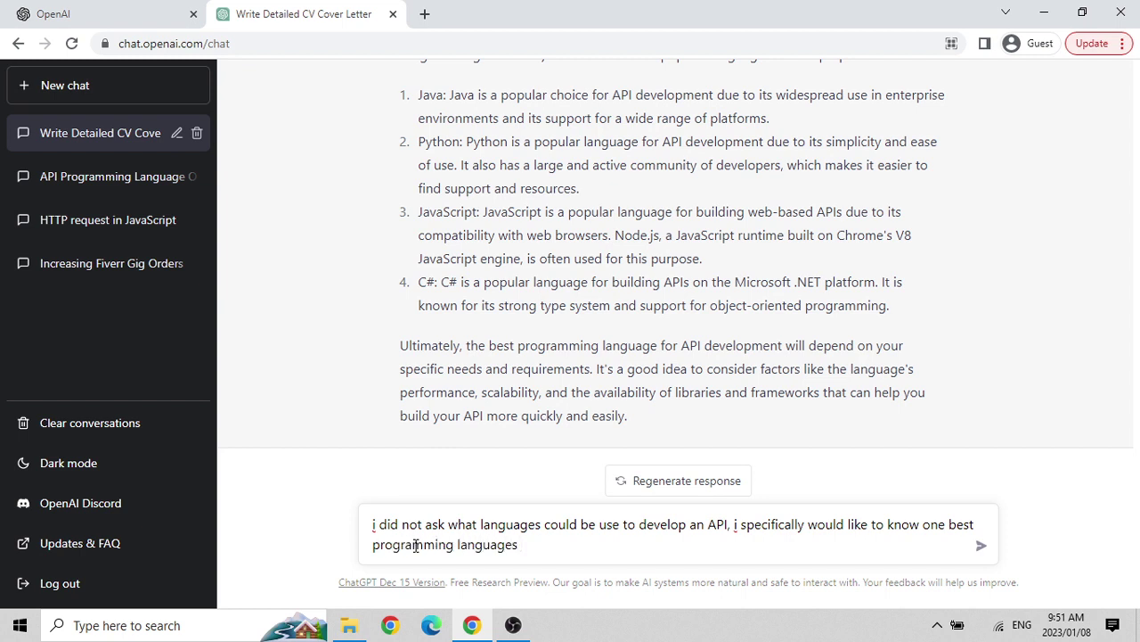
text( for API development)
key(Return)
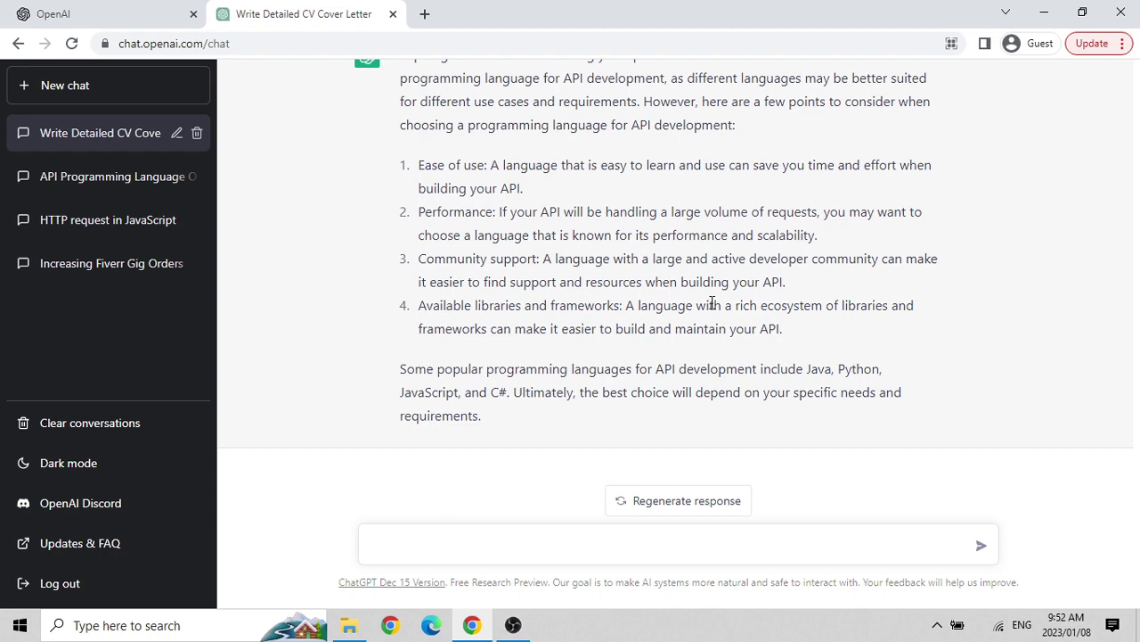
scroll(713, 303, up, 1)
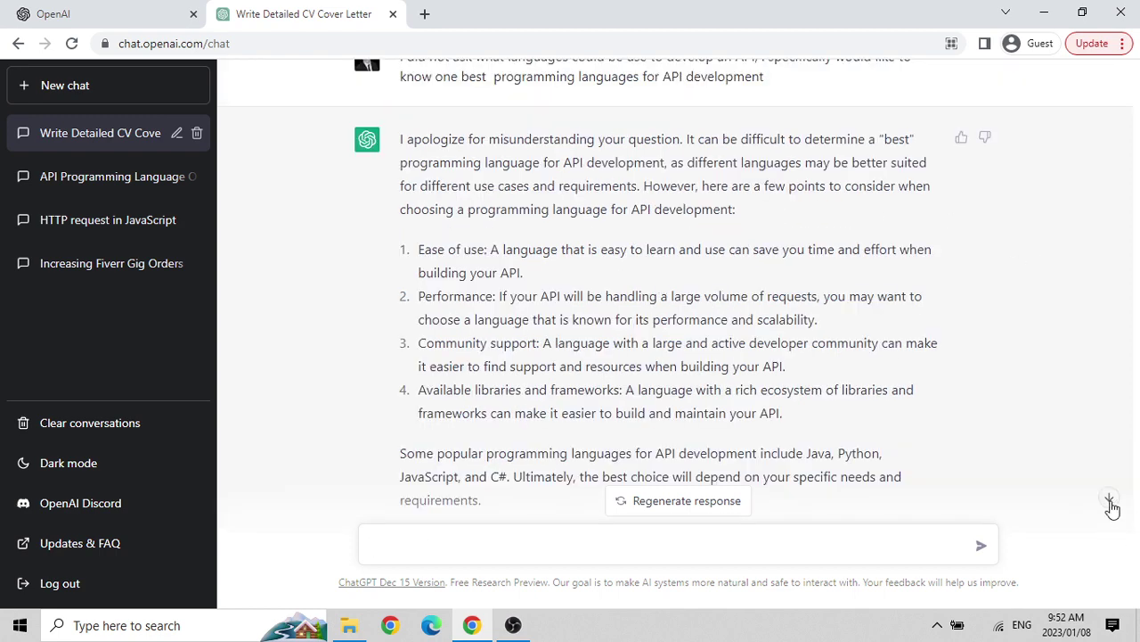
scroll(616, 288, up, 5)
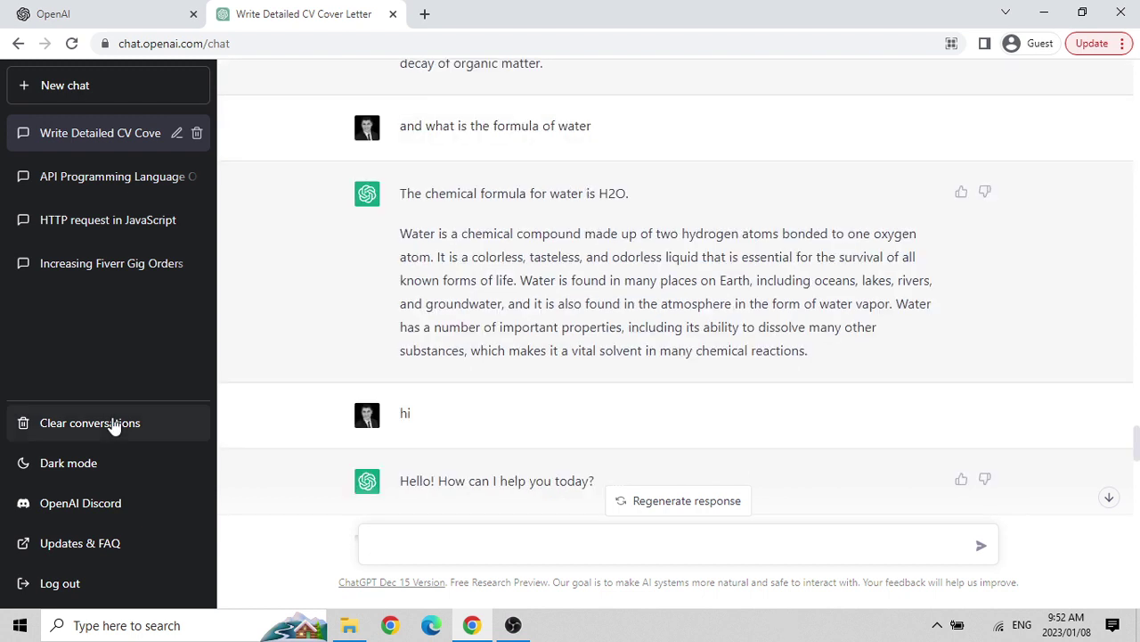
Load openai.com in the current tab, correcting the mistyped address.
click(316, 37)
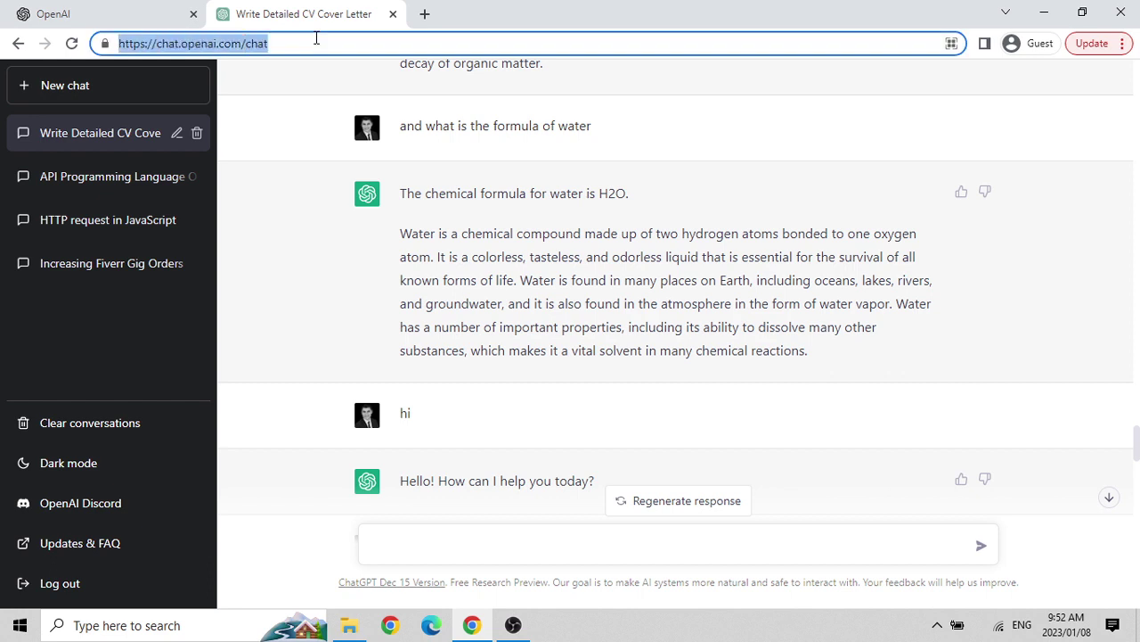
text(open.)
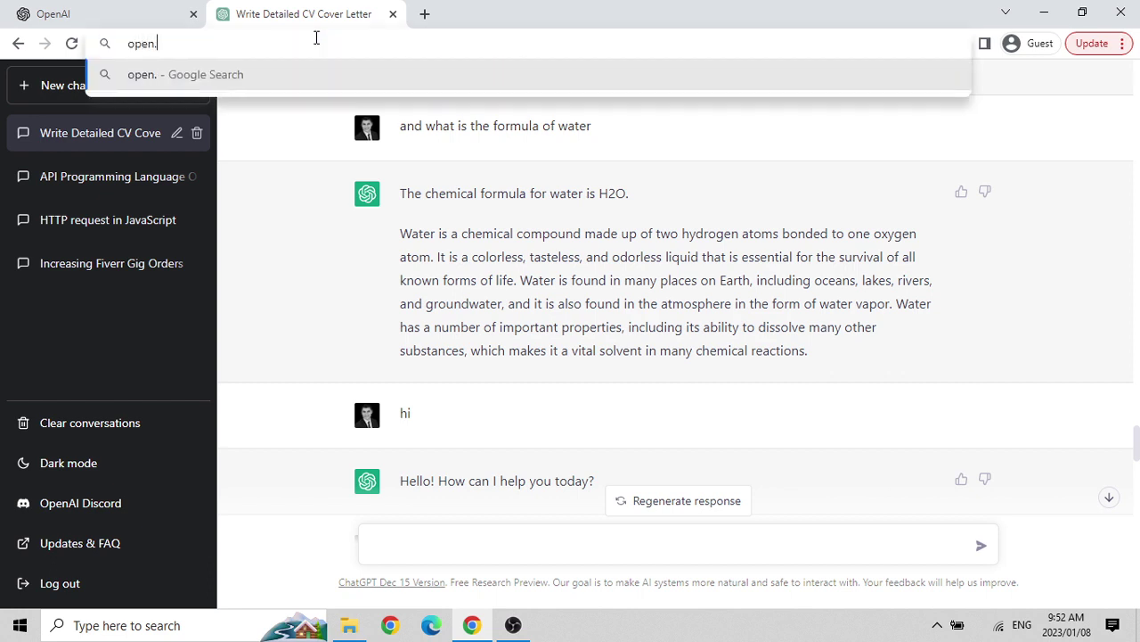
key(BackSpace)
text(ai.cm)
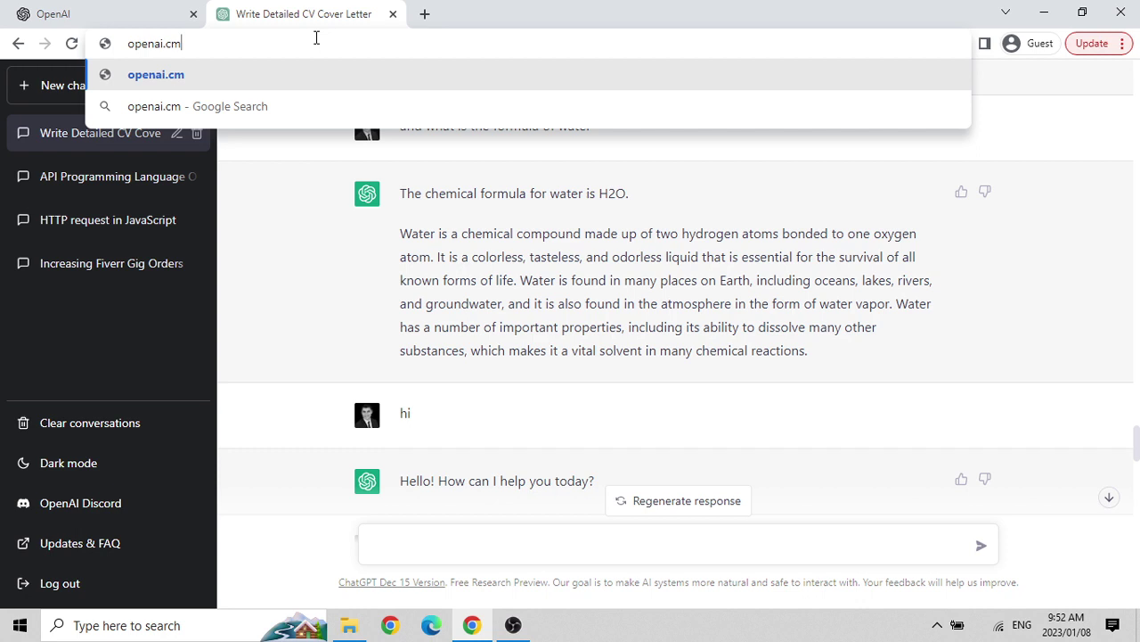
key(Return)
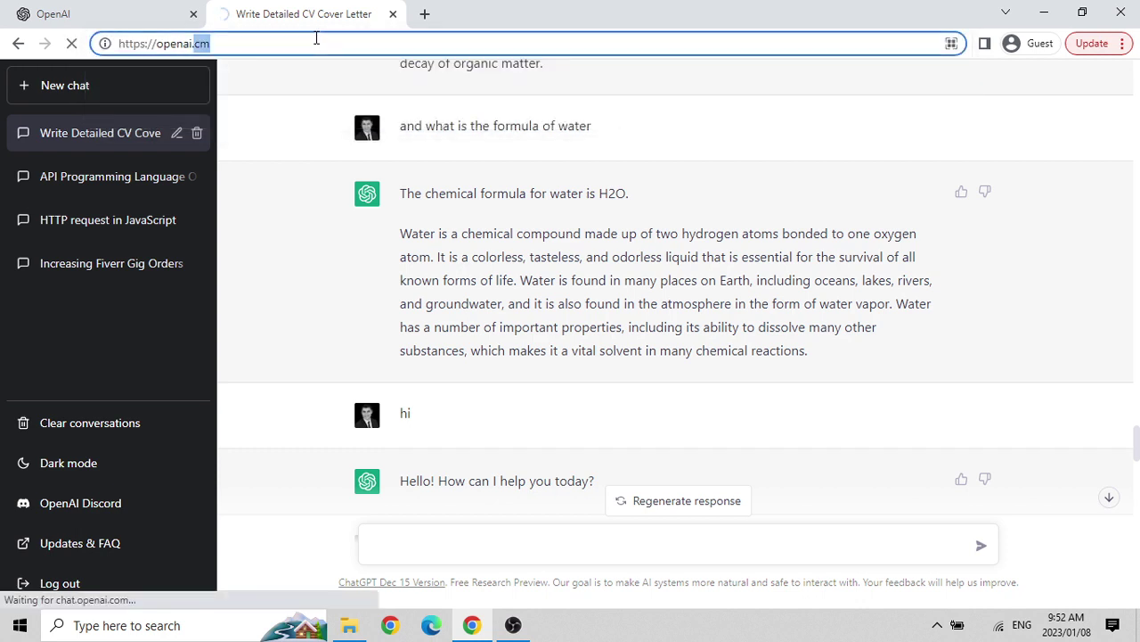
text(com)
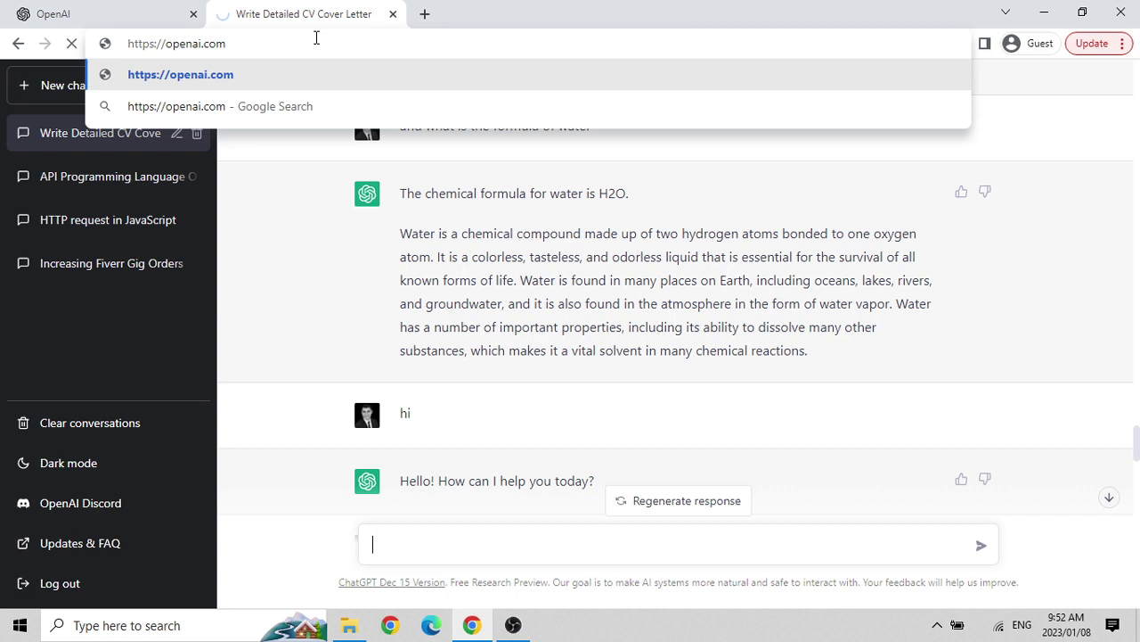
key(Return)
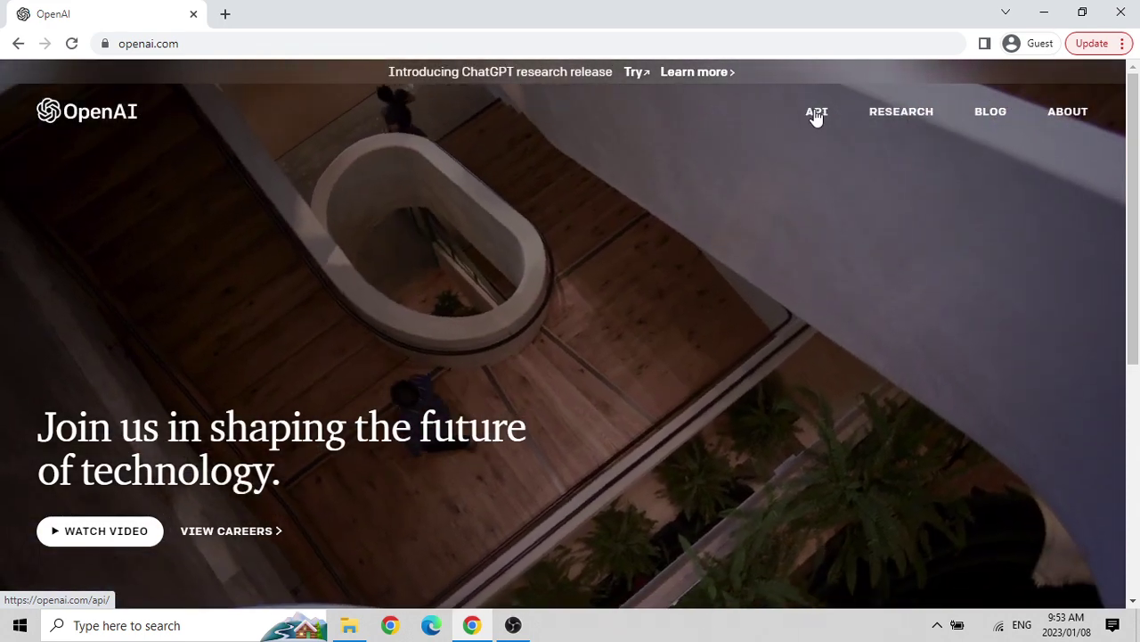
Open the API overview page from the top navigation and scroll through it.
click(815, 114)
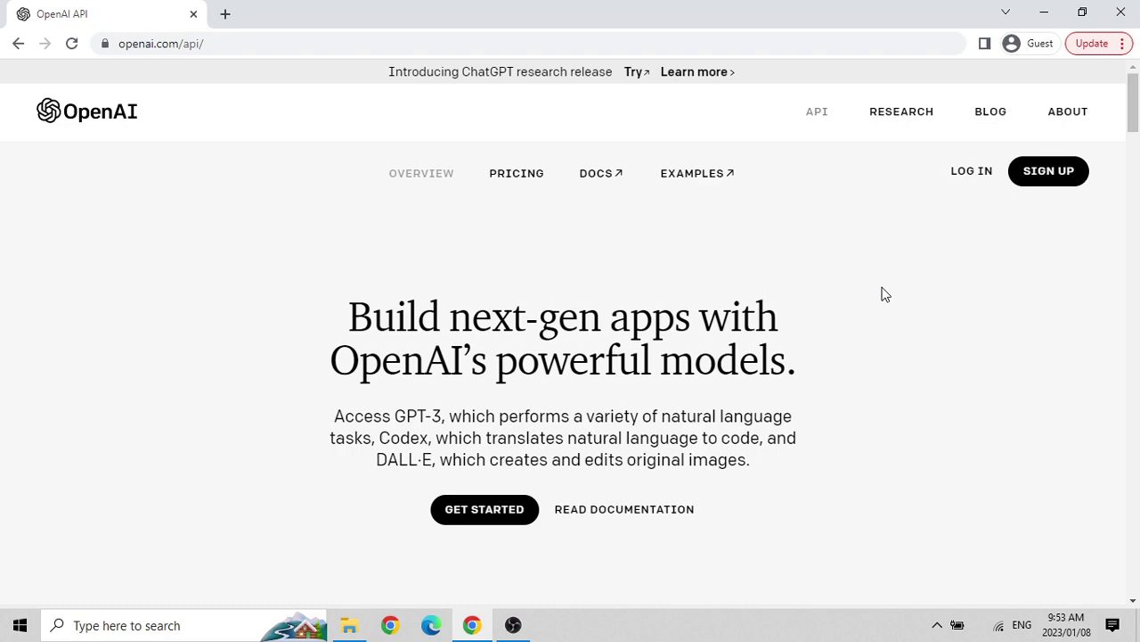
scroll(885, 294, down, 3)
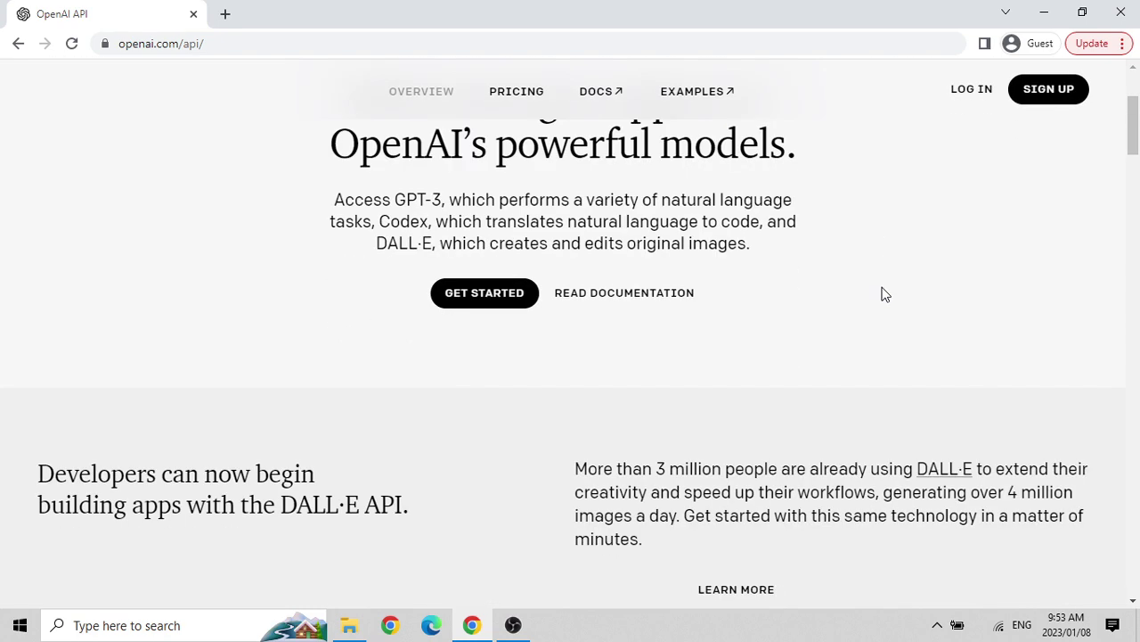
scroll(885, 294, up, 3)
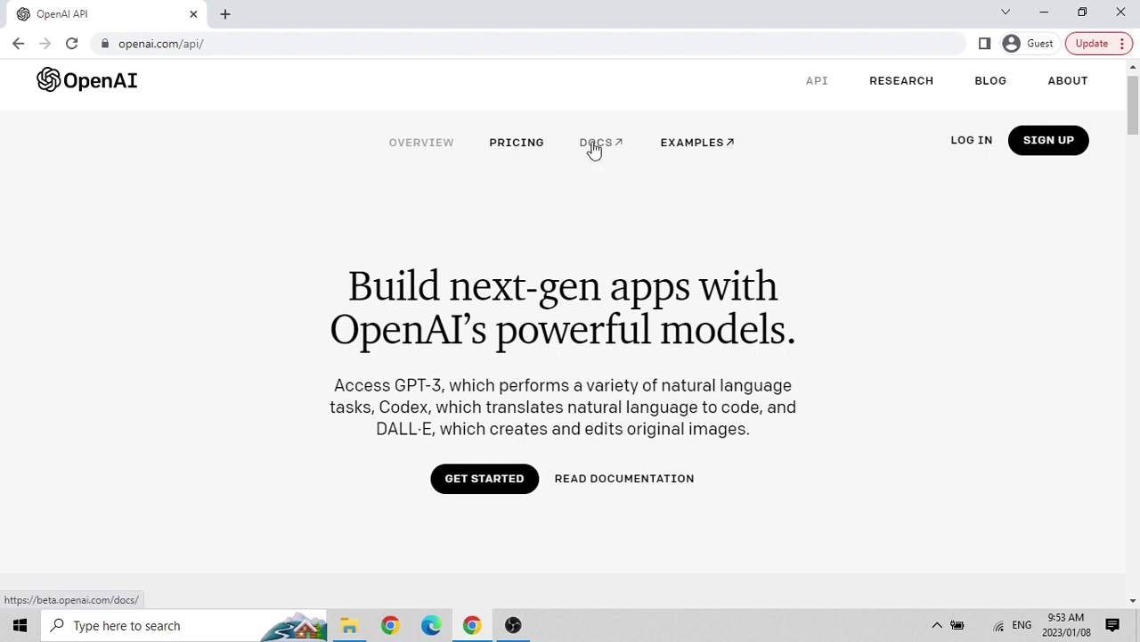
Open API Pricing and scroll through the image, language and embedding model prices.
click(517, 143)
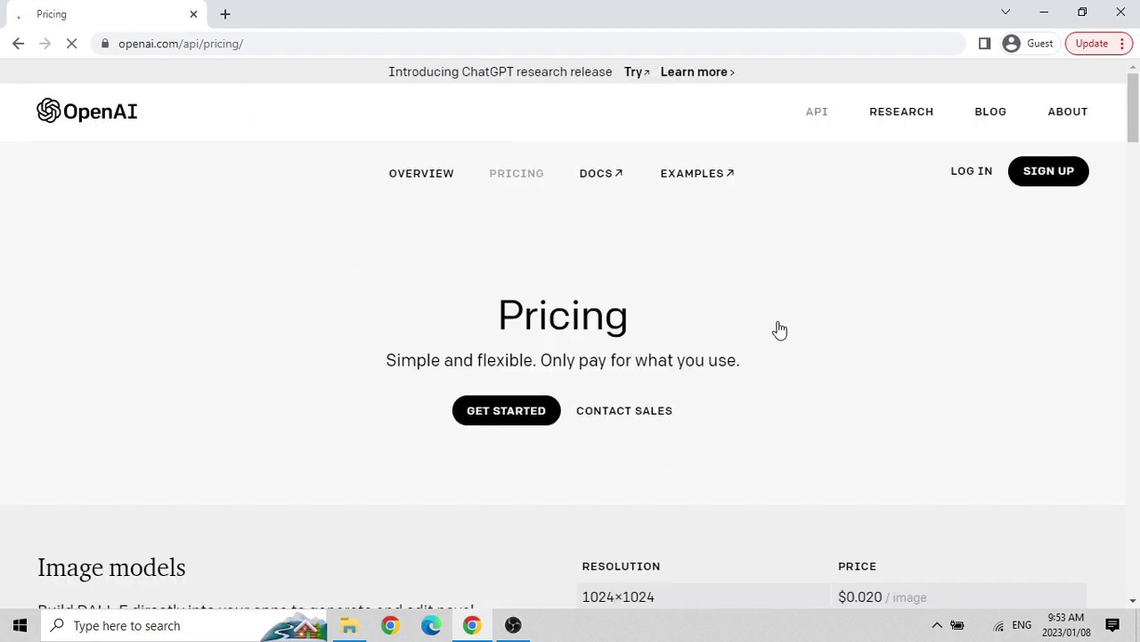
scroll(797, 438, down, 3)
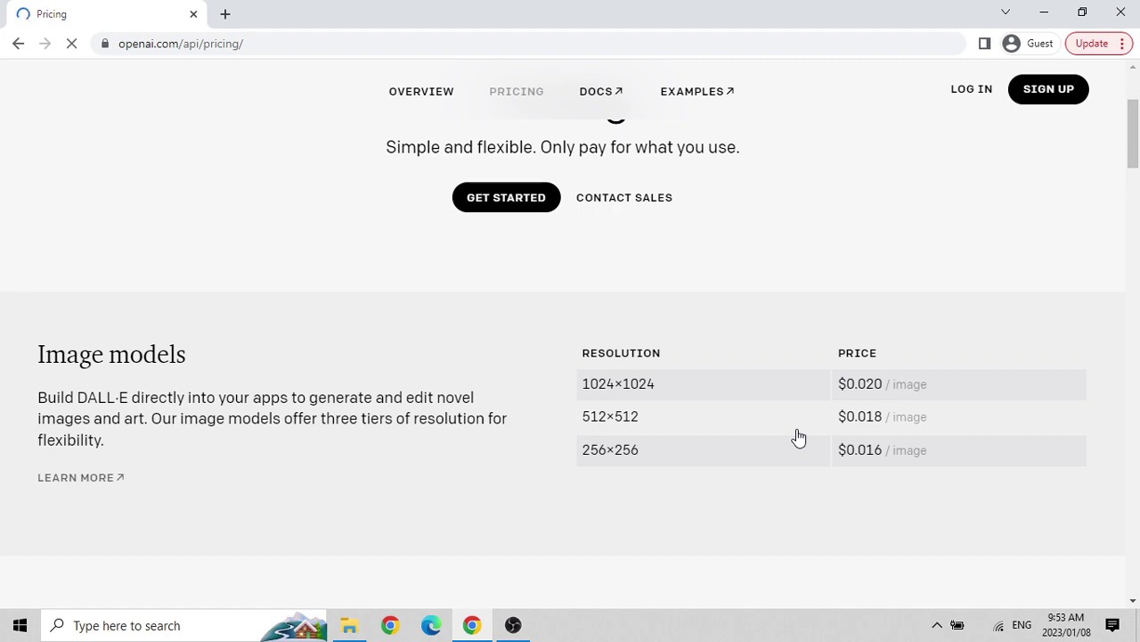
scroll(798, 438, down, 2)
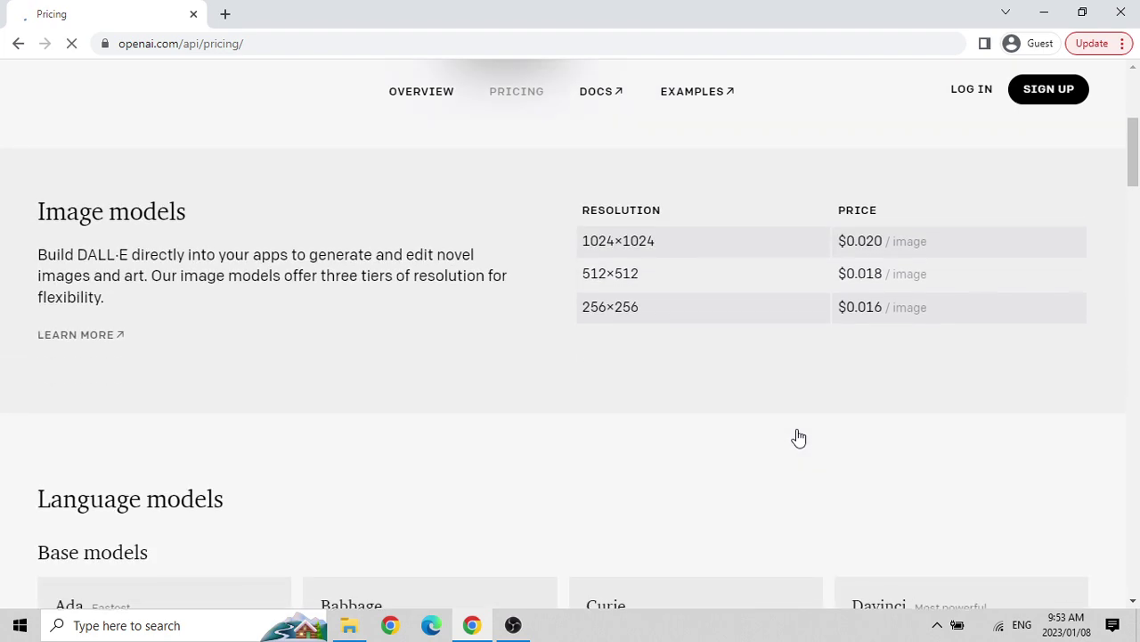
scroll(799, 438, down, 4)
scroll(799, 437, down, 5)
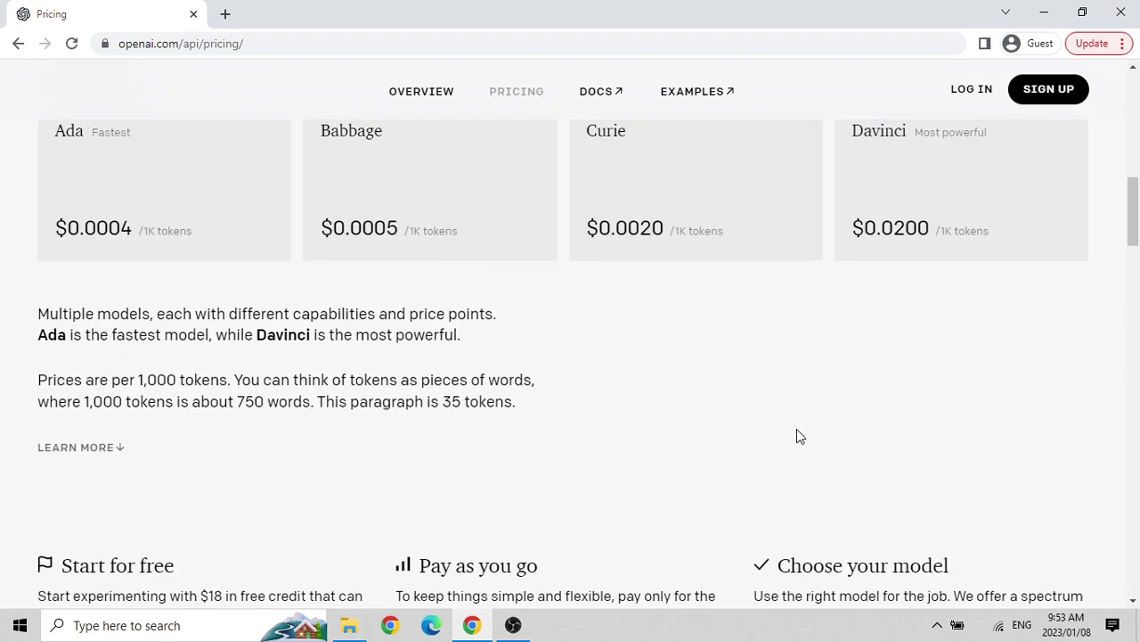
scroll(799, 437, down, 12)
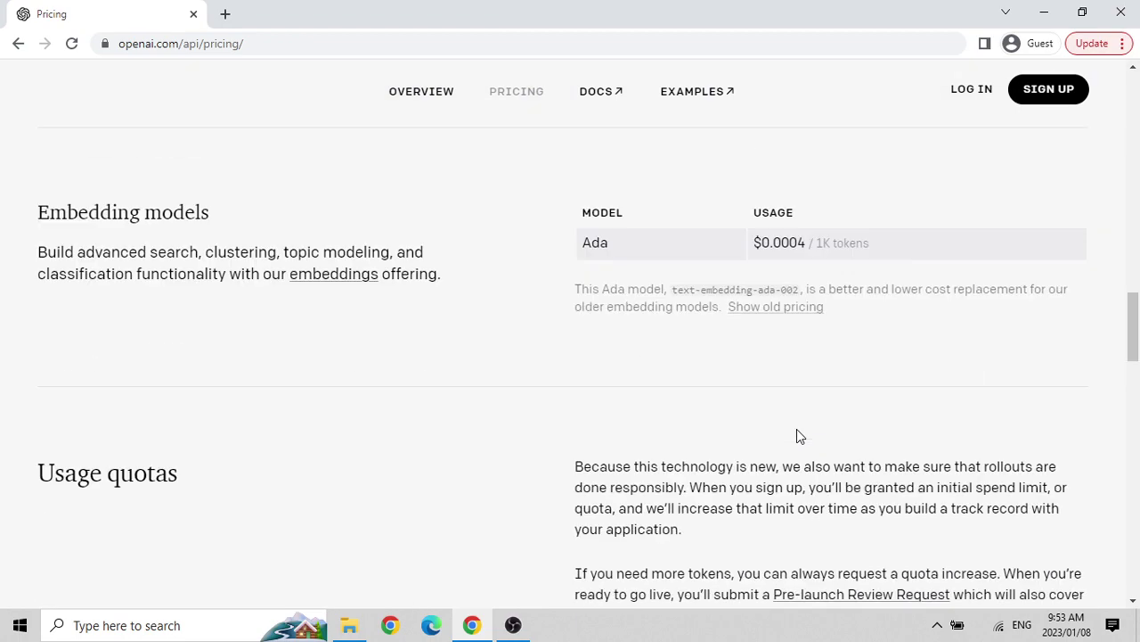
scroll(797, 432, up, 20)
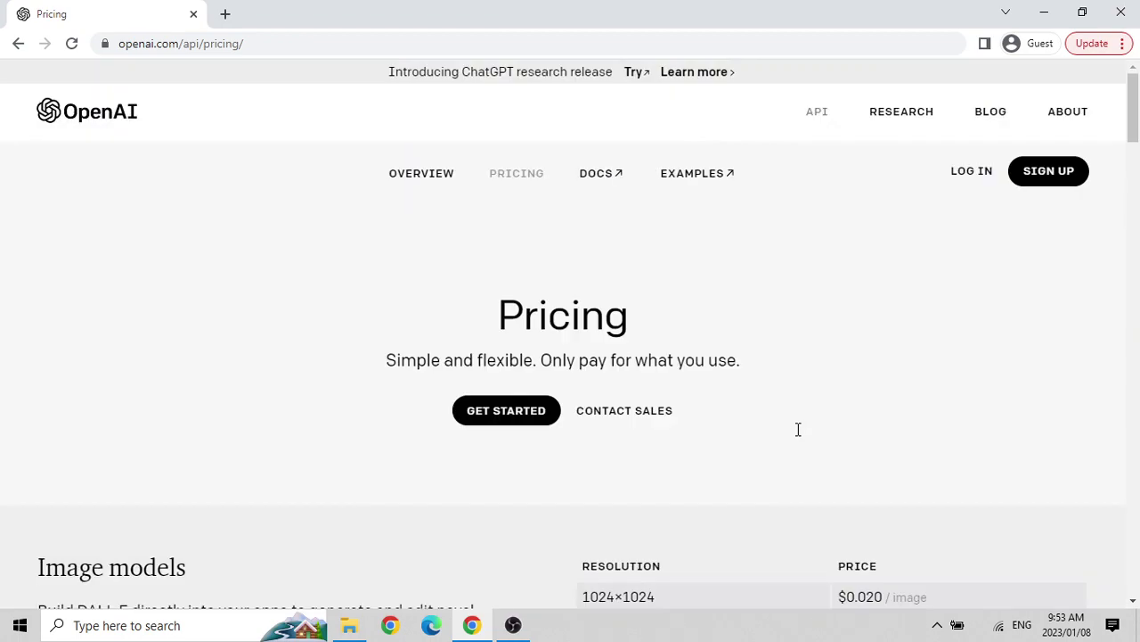
Open DOCS and EXAMPLES in new tabs, returning to the Pricing tab each time.
click(606, 181)
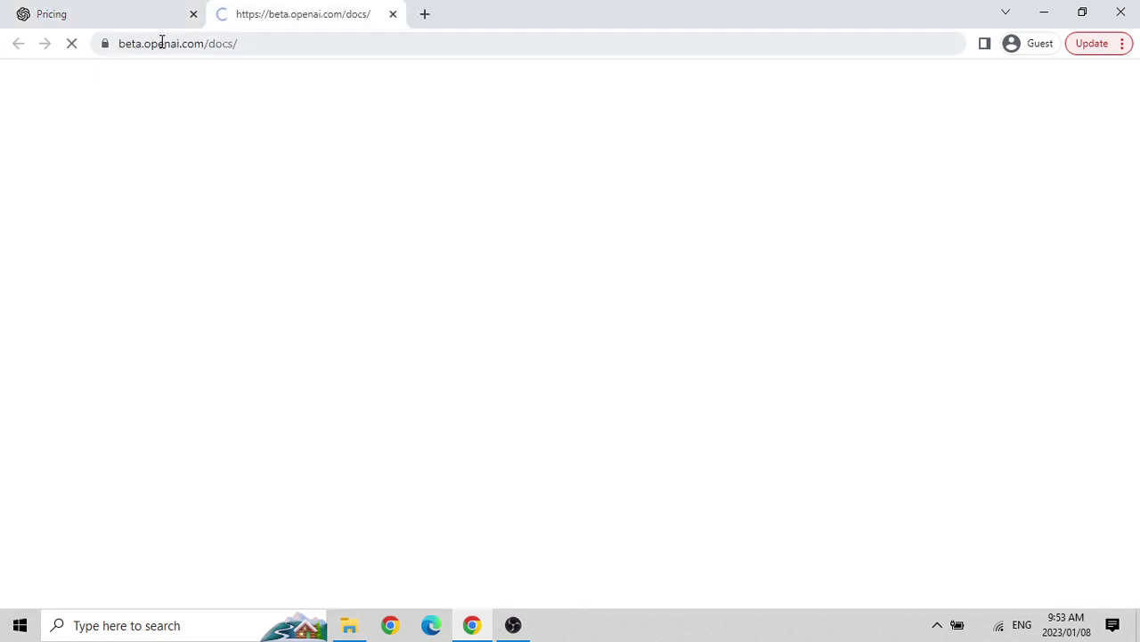
click(140, 19)
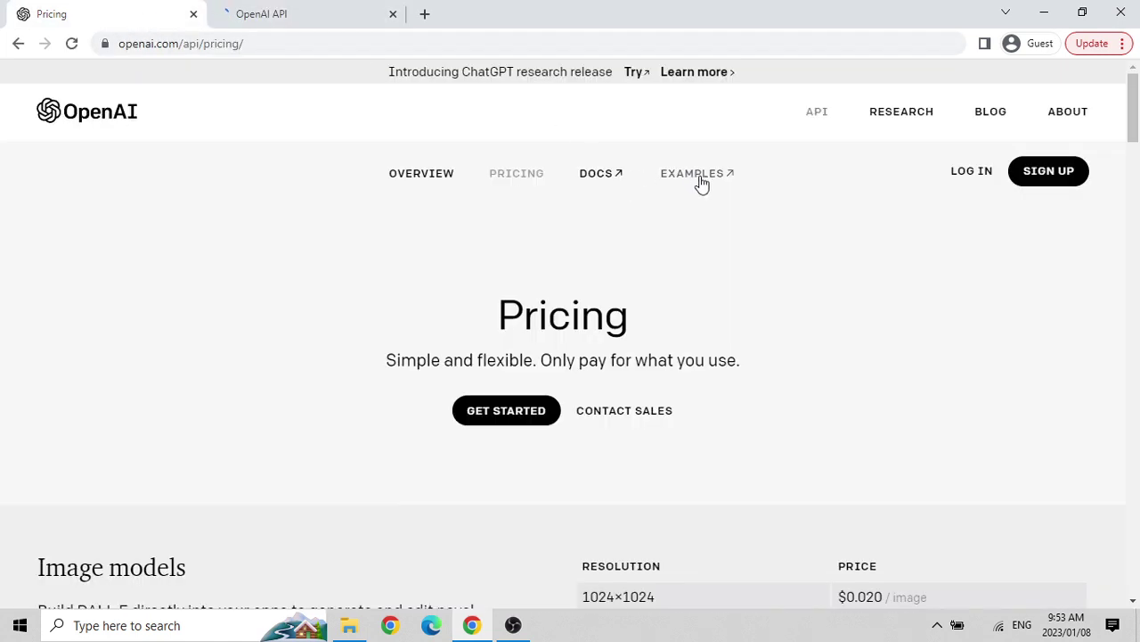
click(700, 182)
click(140, 9)
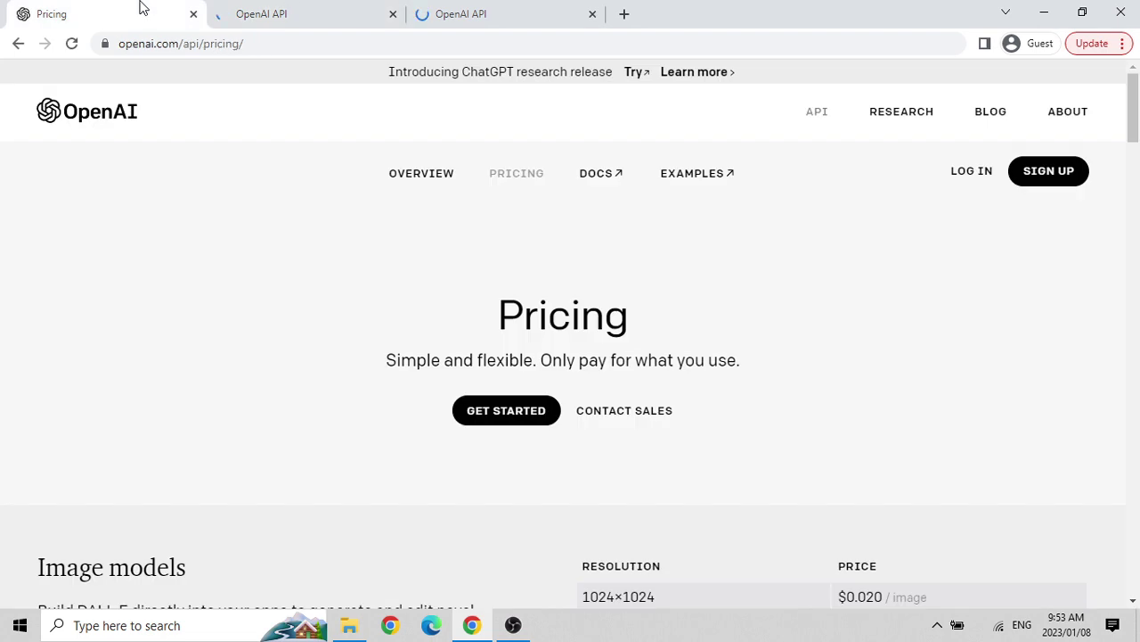
Start logging in from the Pricing tab while checking the Examples and Introduction tabs.
click(975, 175)
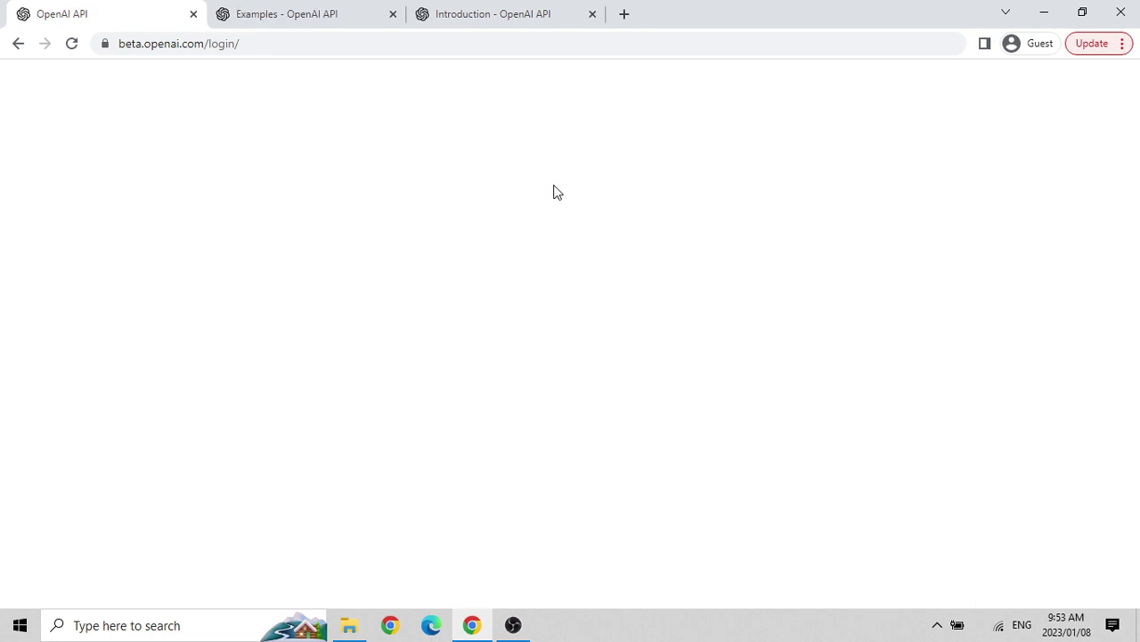
click(290, 13)
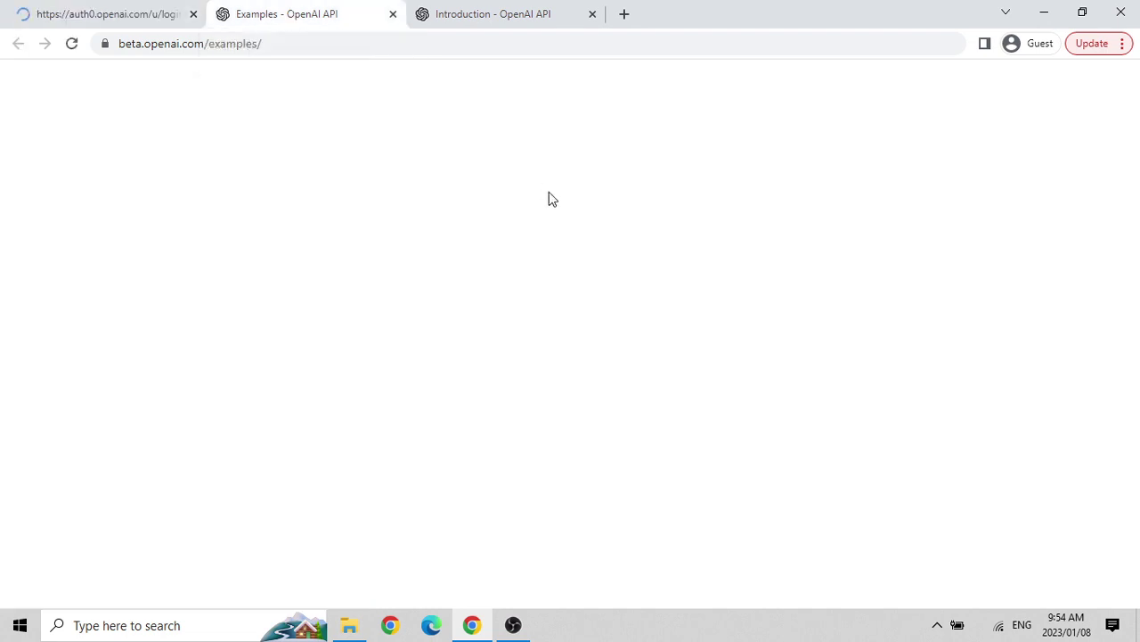
click(489, 15)
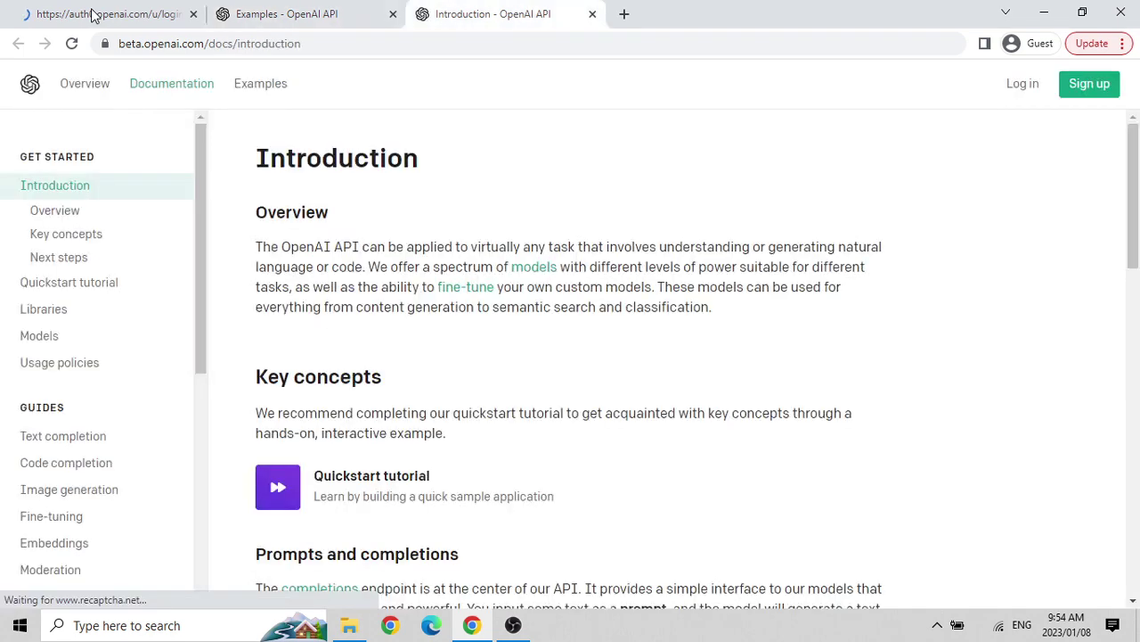
click(93, 16)
Browse the Examples gallery cards down to Tweet classifier, SQL request, JavaScript to Python and Friend chat.
click(274, 15)
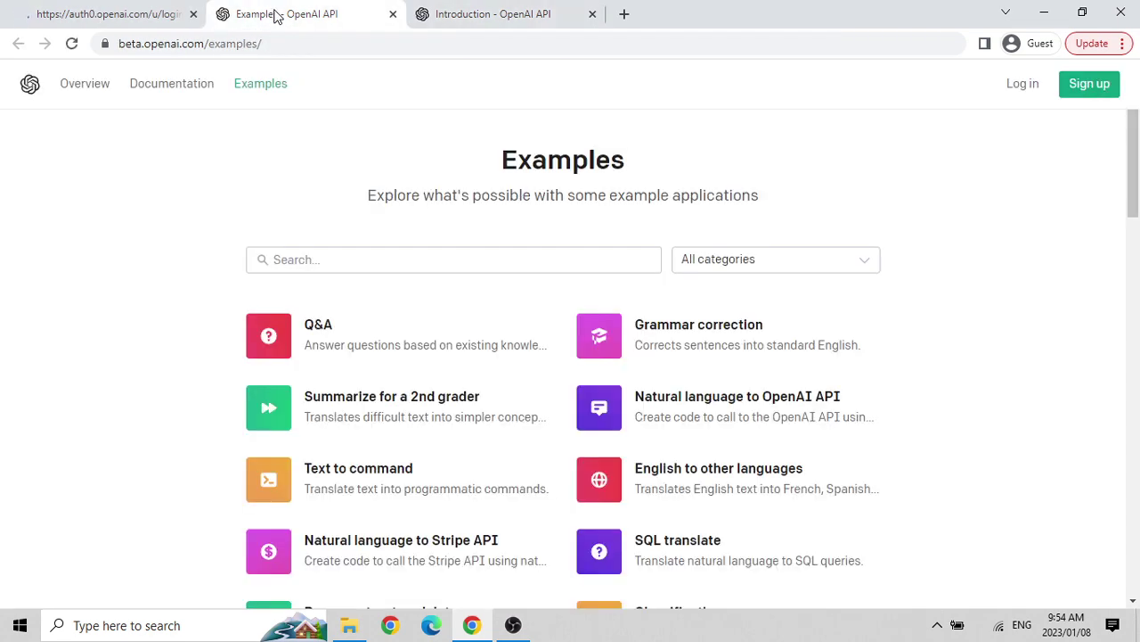
scroll(770, 313, down, 1)
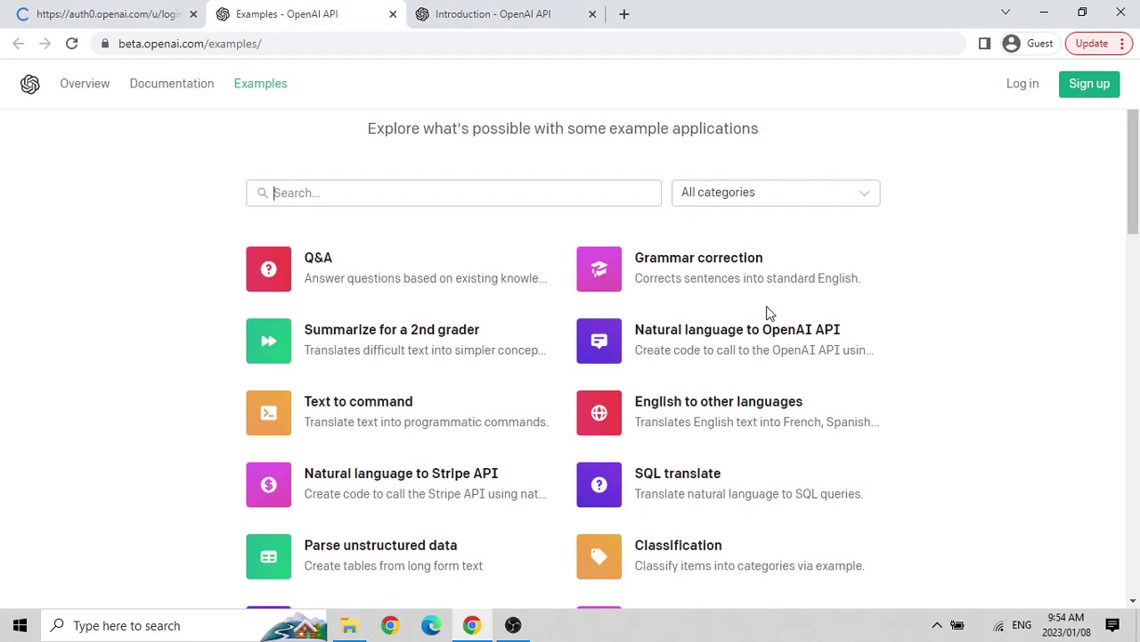
scroll(770, 313, down, 4)
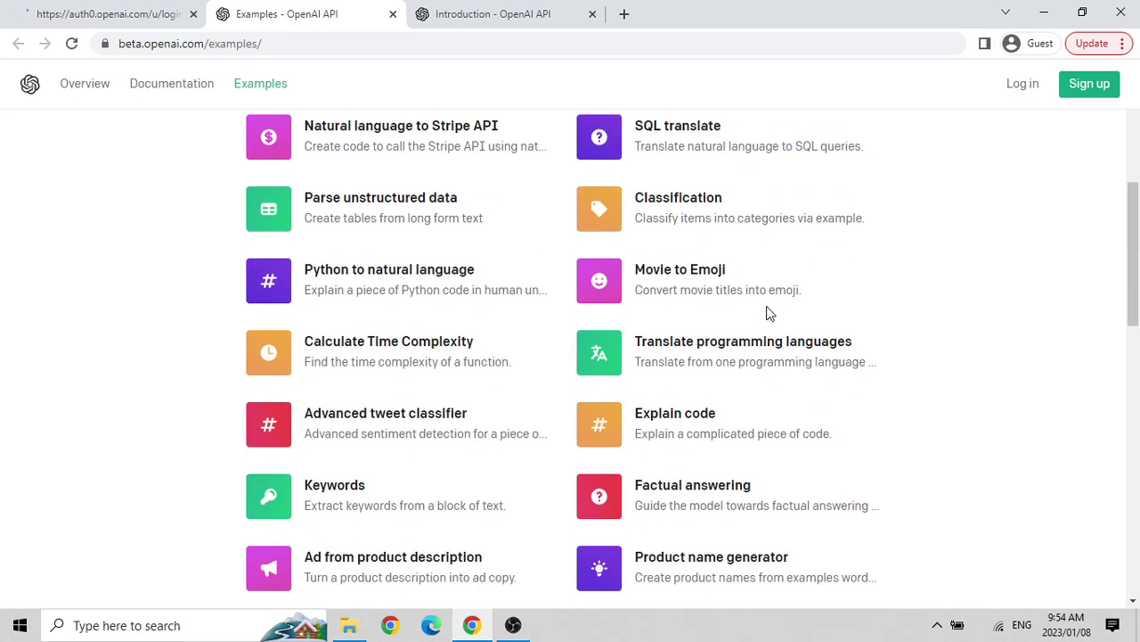
scroll(770, 312, down, 4)
scroll(770, 313, down, 8)
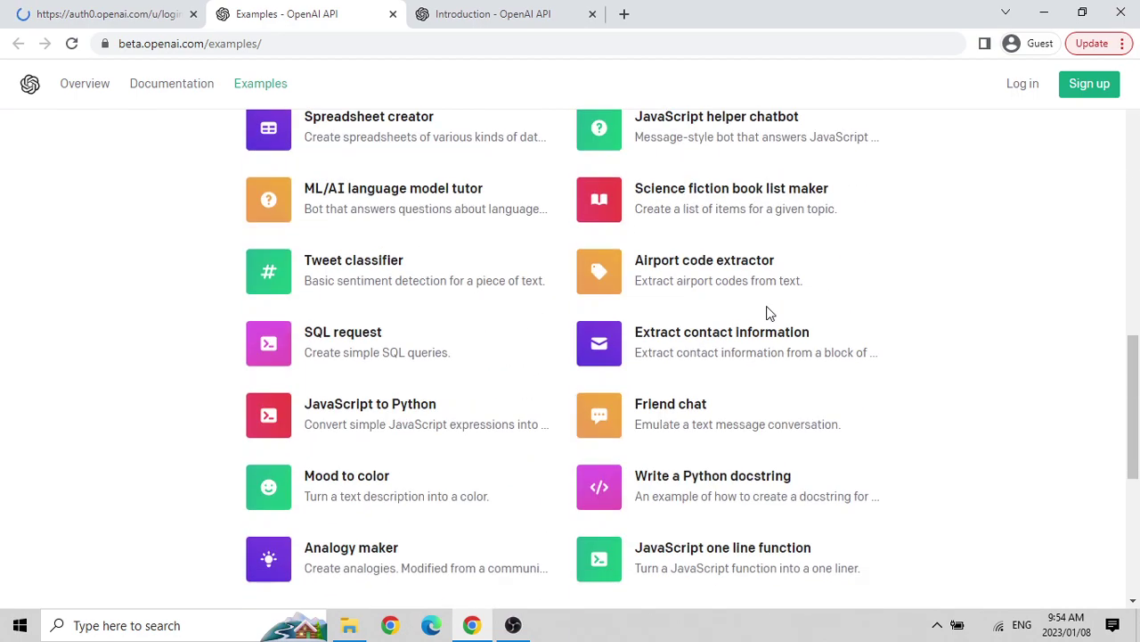
key(Home)
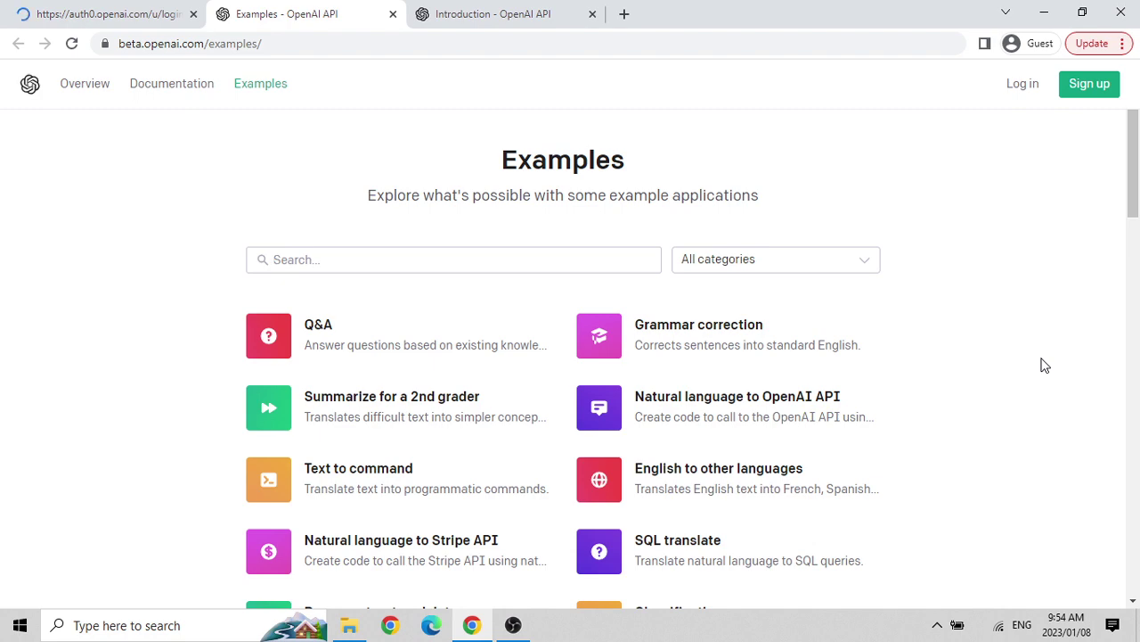
scroll(1045, 365, down, 3)
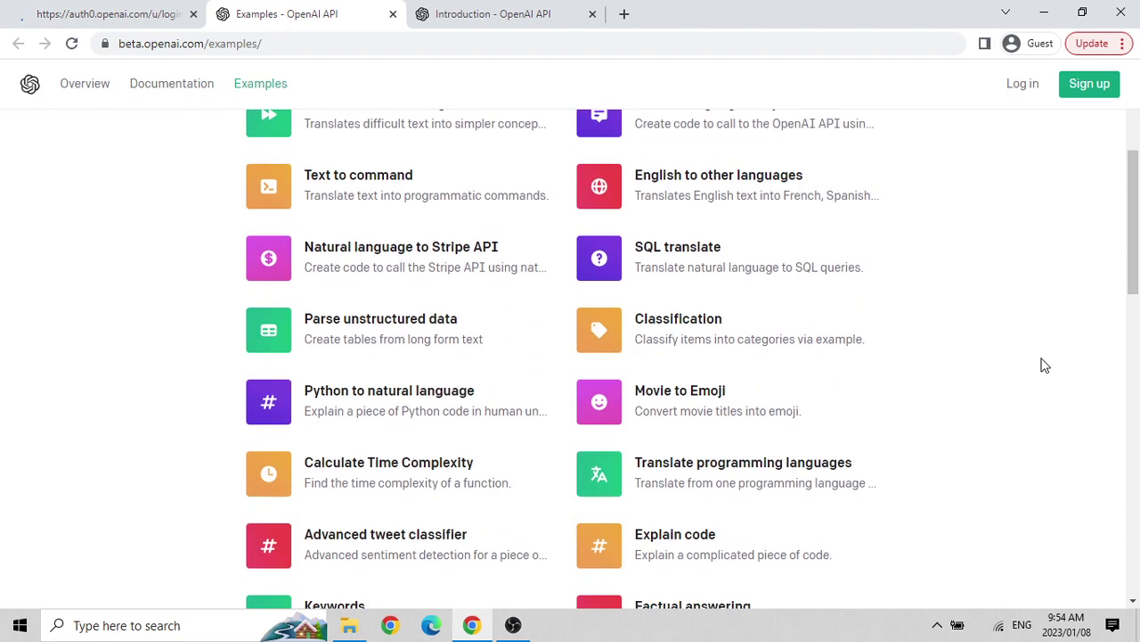
scroll(1045, 366, down, 10)
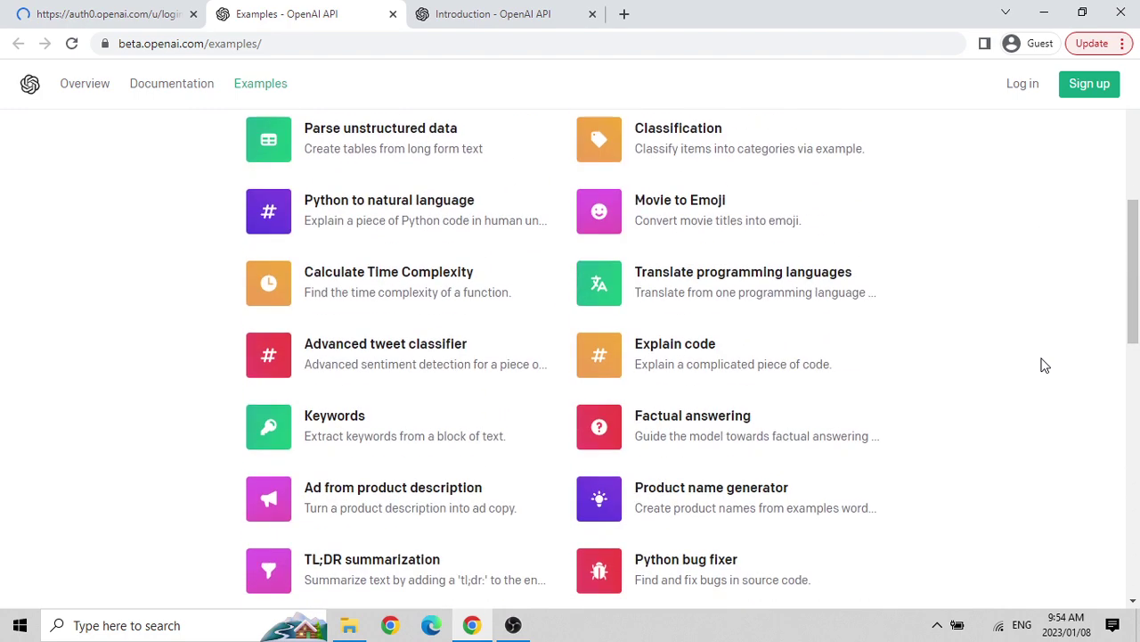
scroll(1045, 366, down, 2)
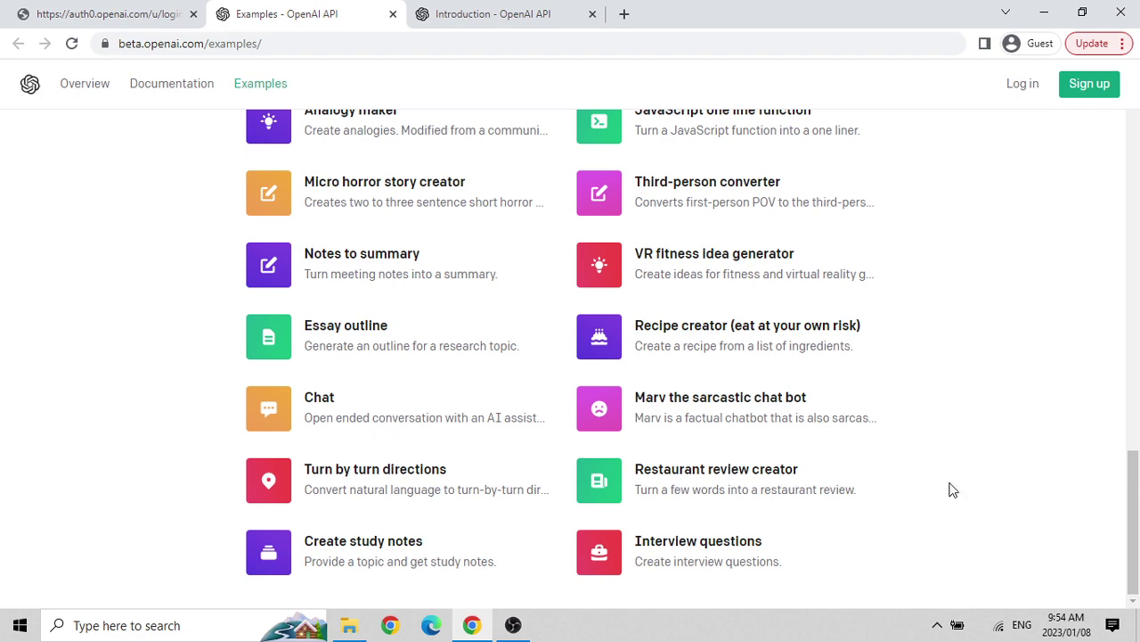
scroll(953, 489, up, 3)
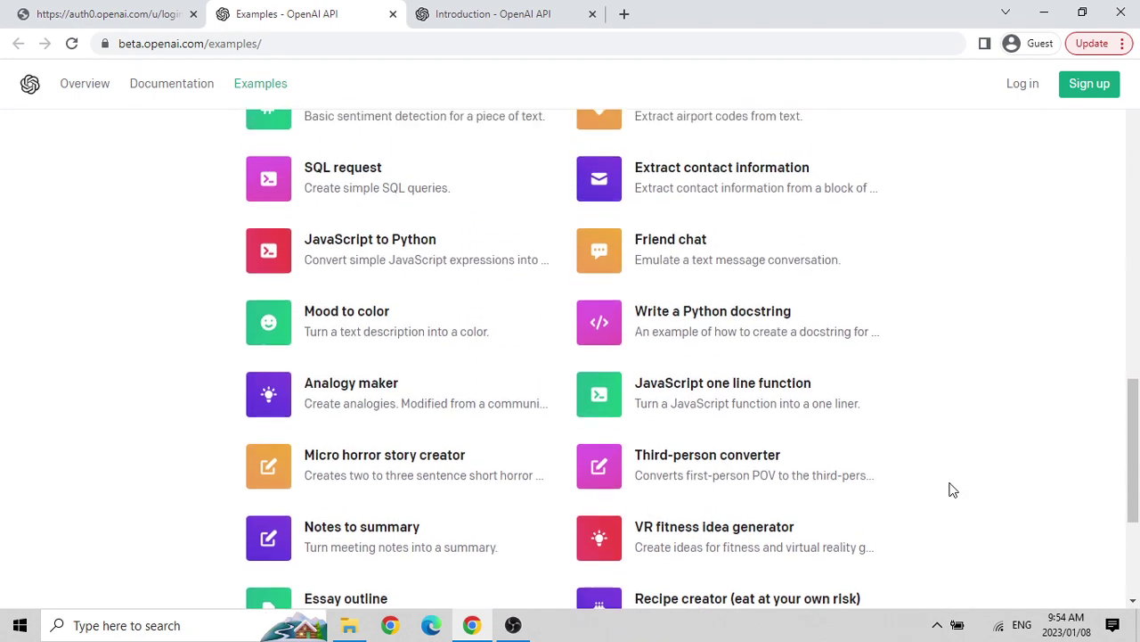
scroll(953, 489, up, 1)
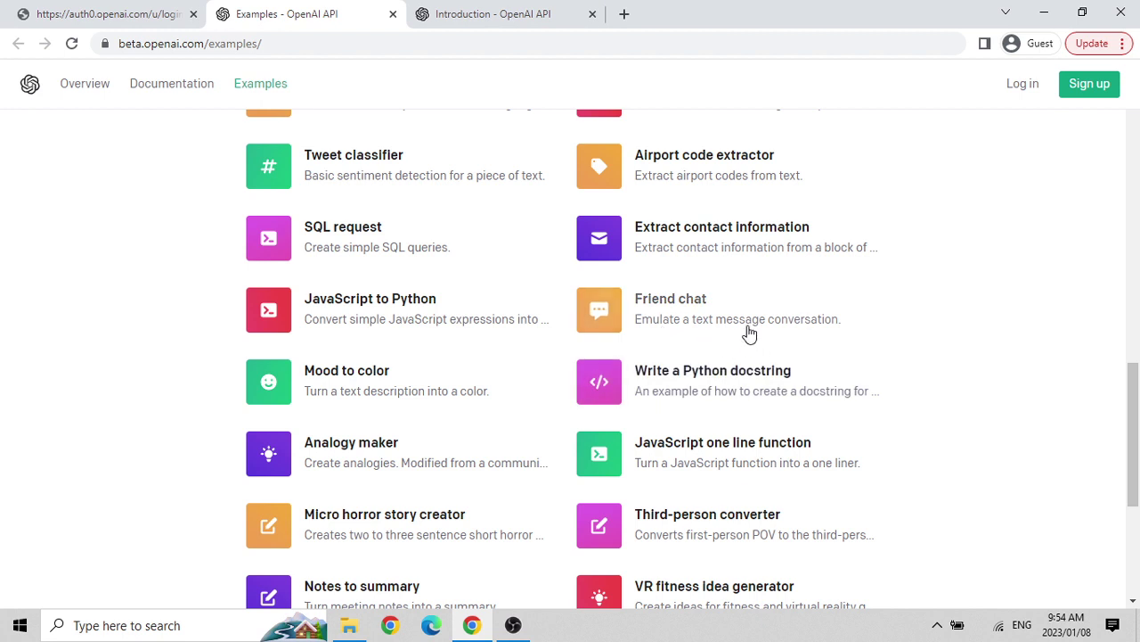
scroll(458, 344, up, 2)
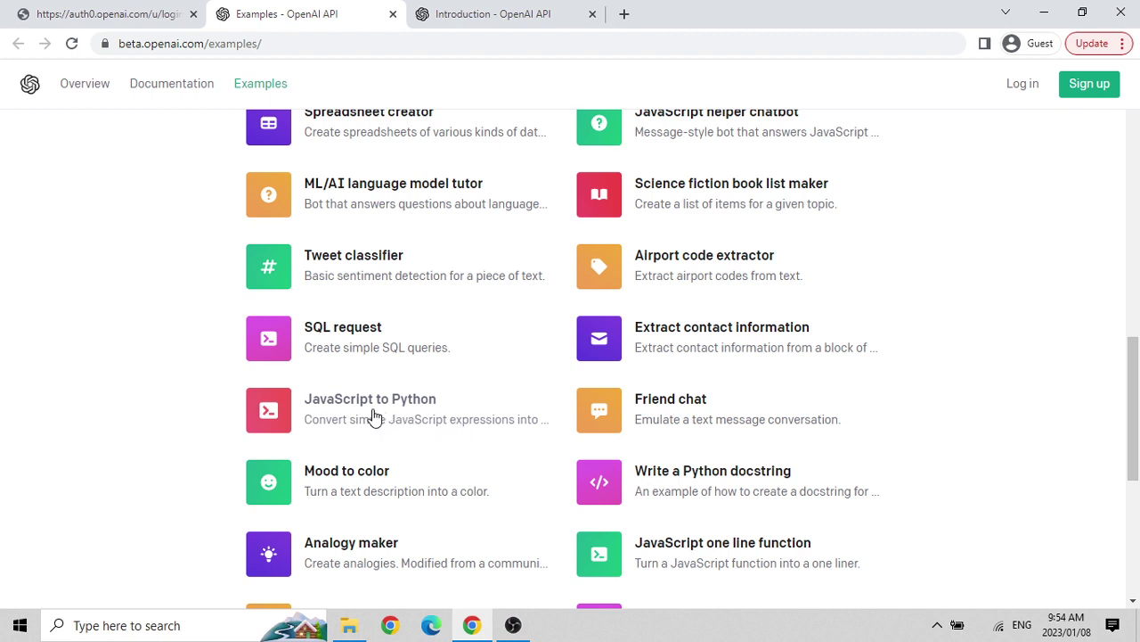
Open the JavaScript to Python example to view its prompt and code-davinci-002 settings.
click(375, 417)
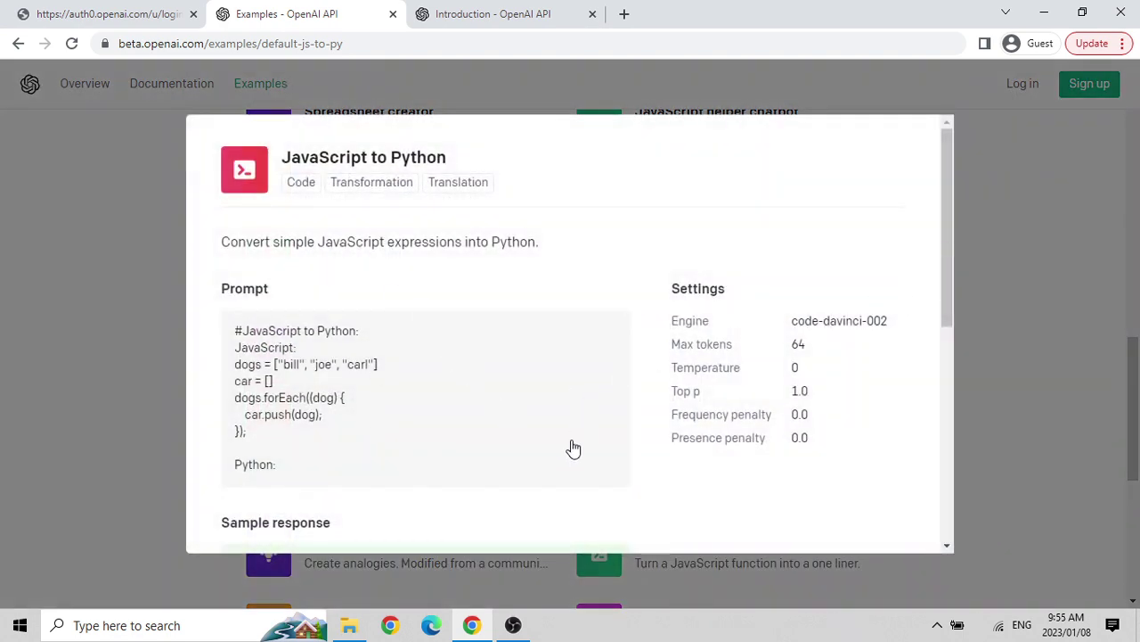
scroll(723, 299, down, 4)
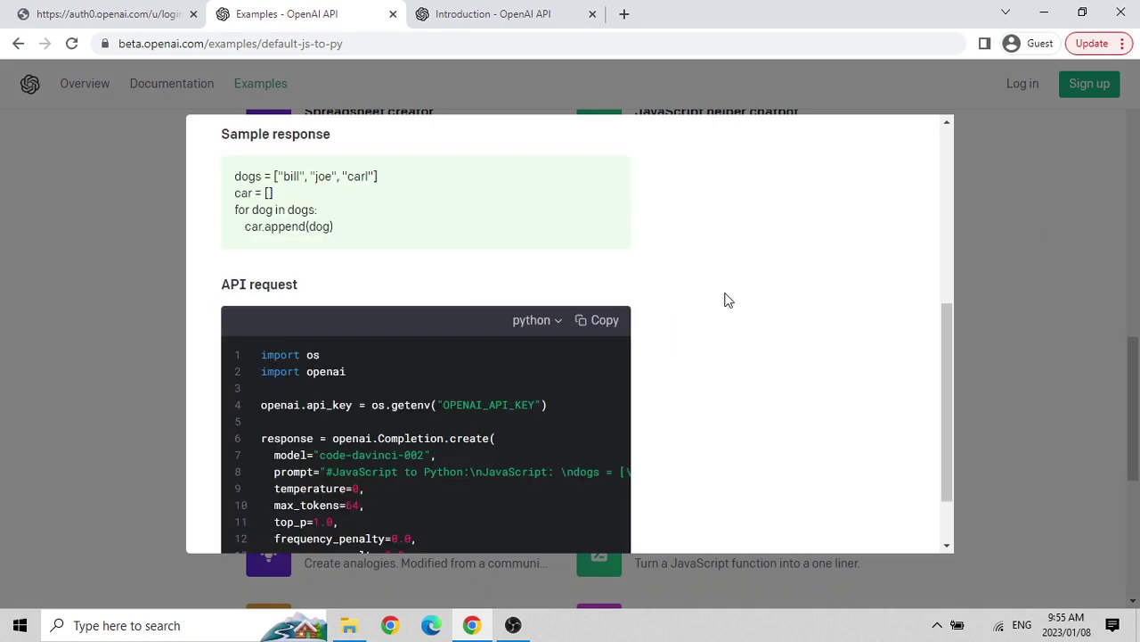
scroll(726, 300, down, 1)
scroll(725, 299, up, 5)
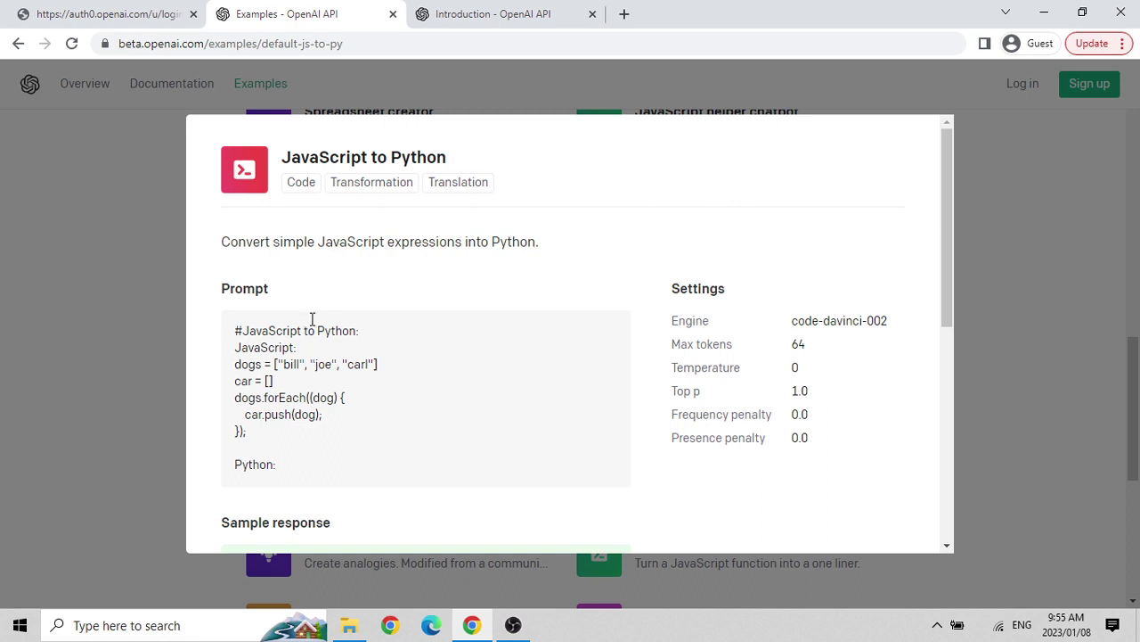
scroll(625, 369, down, 5)
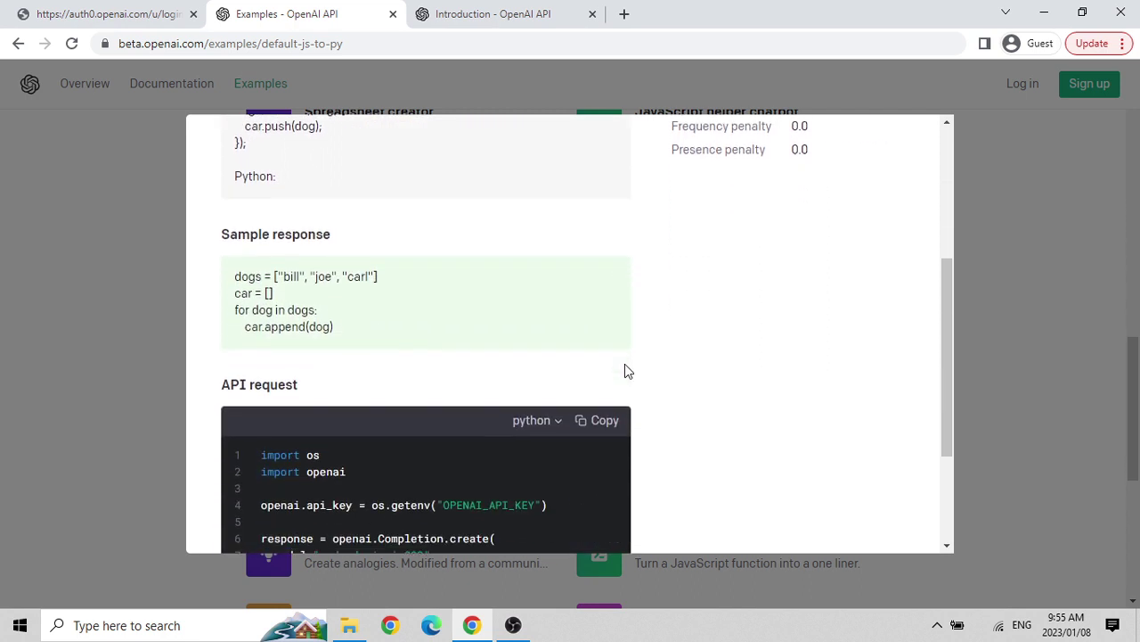
scroll(626, 371, down, 2)
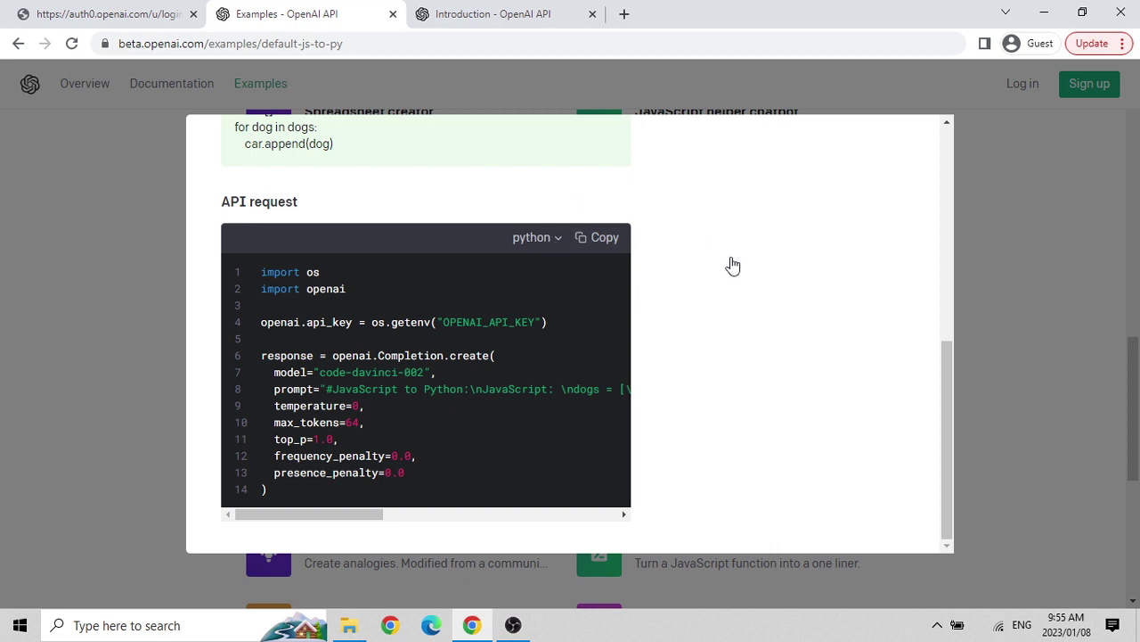
scroll(733, 265, up, 5)
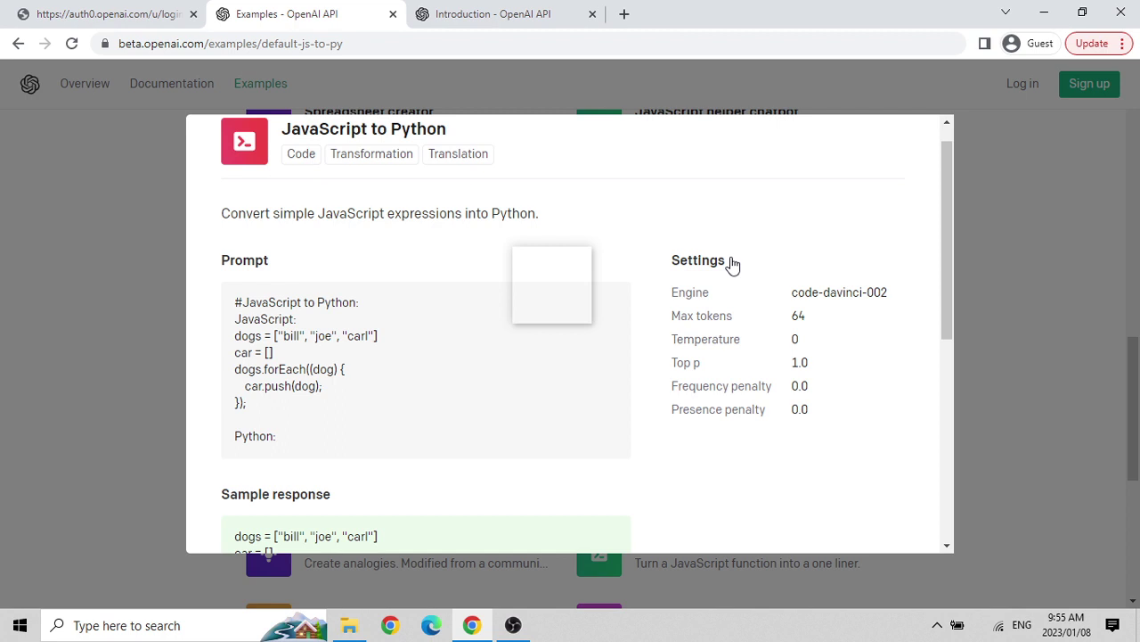
scroll(739, 117, up, 1)
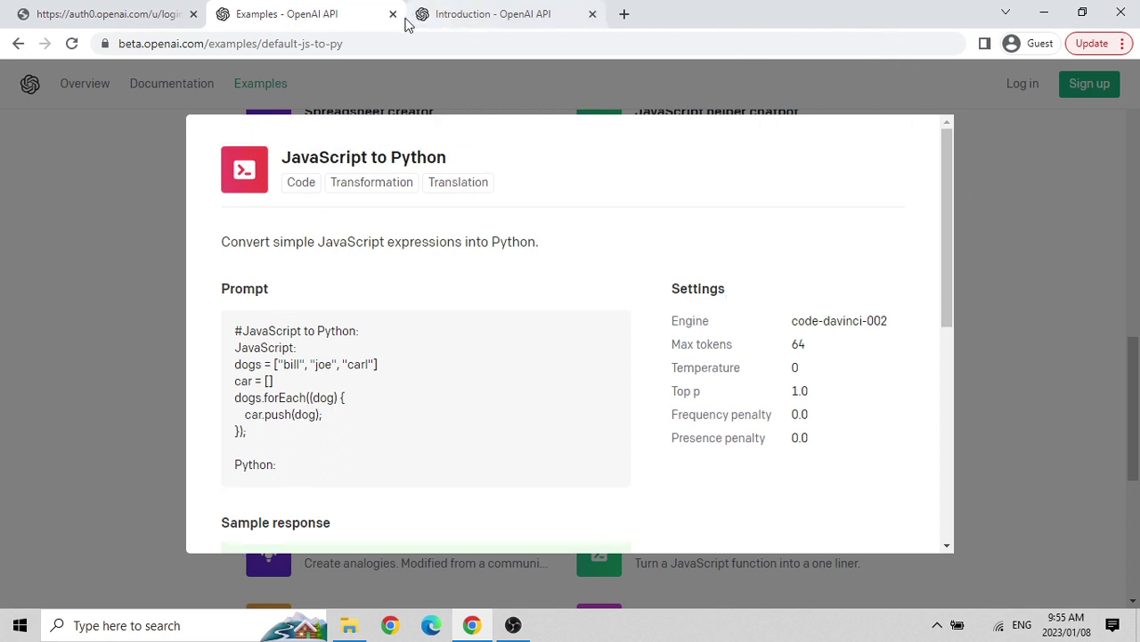
Dismiss the JavaScript to Python example and scroll back up to Q&A and Grammar correction.
click(10, 241)
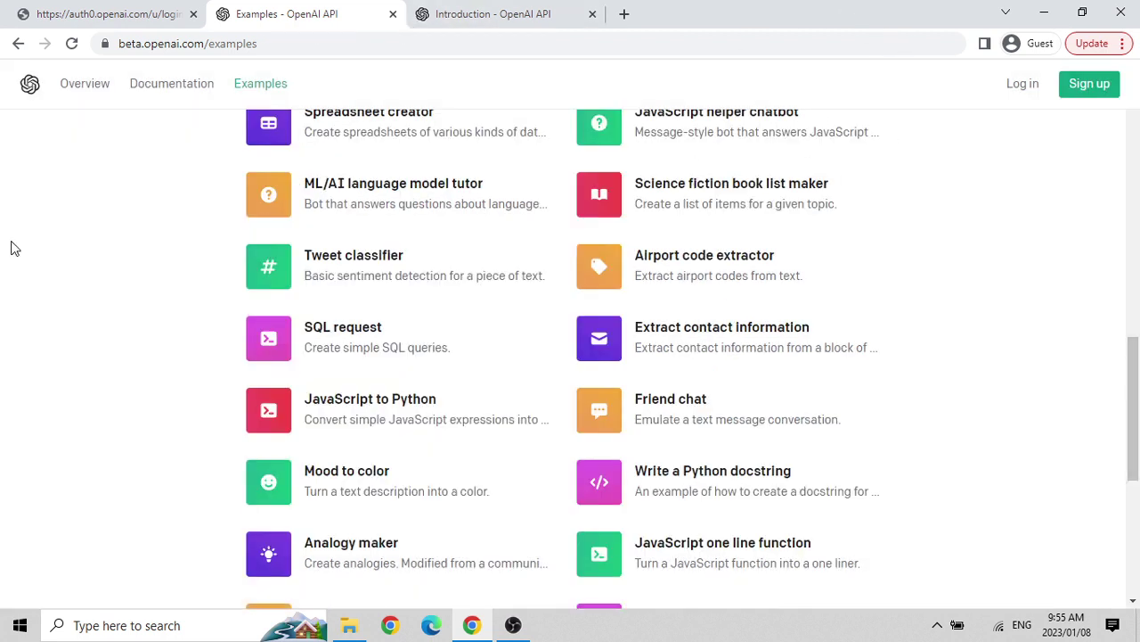
scroll(412, 261, up, 2)
scroll(413, 261, up, 5)
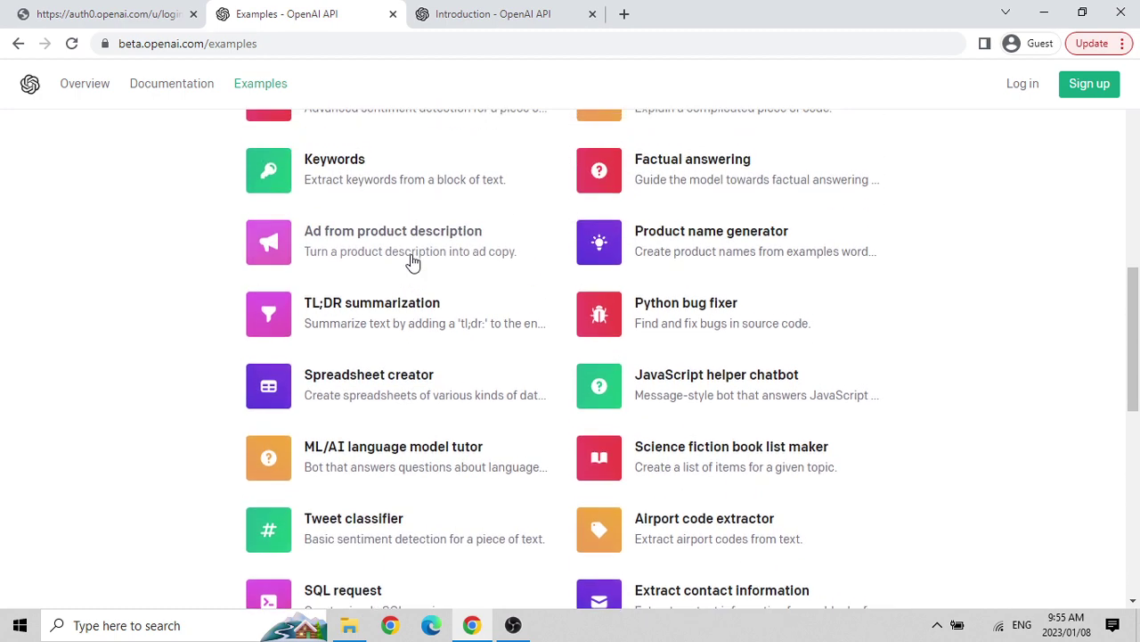
scroll(412, 262, up, 4)
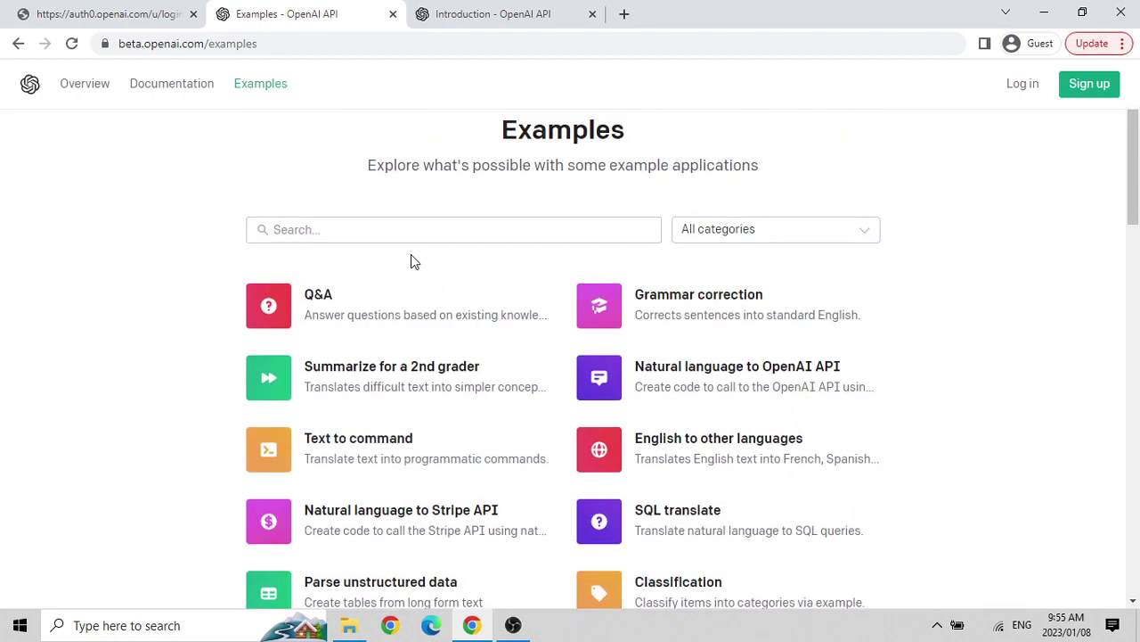
click(741, 303)
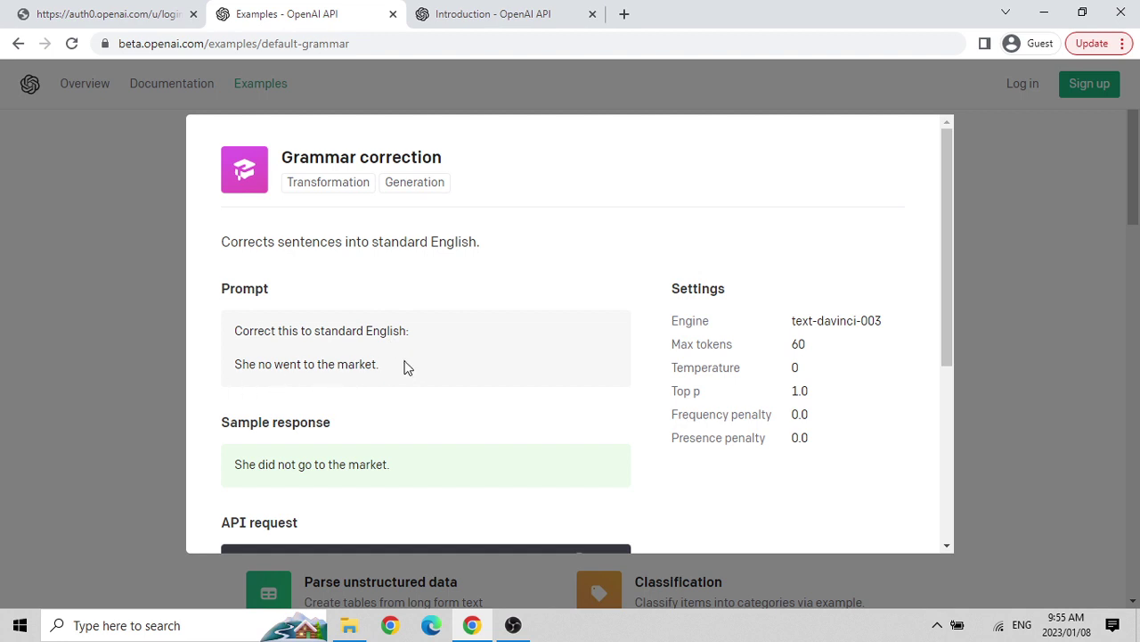
scroll(407, 365, down, 3)
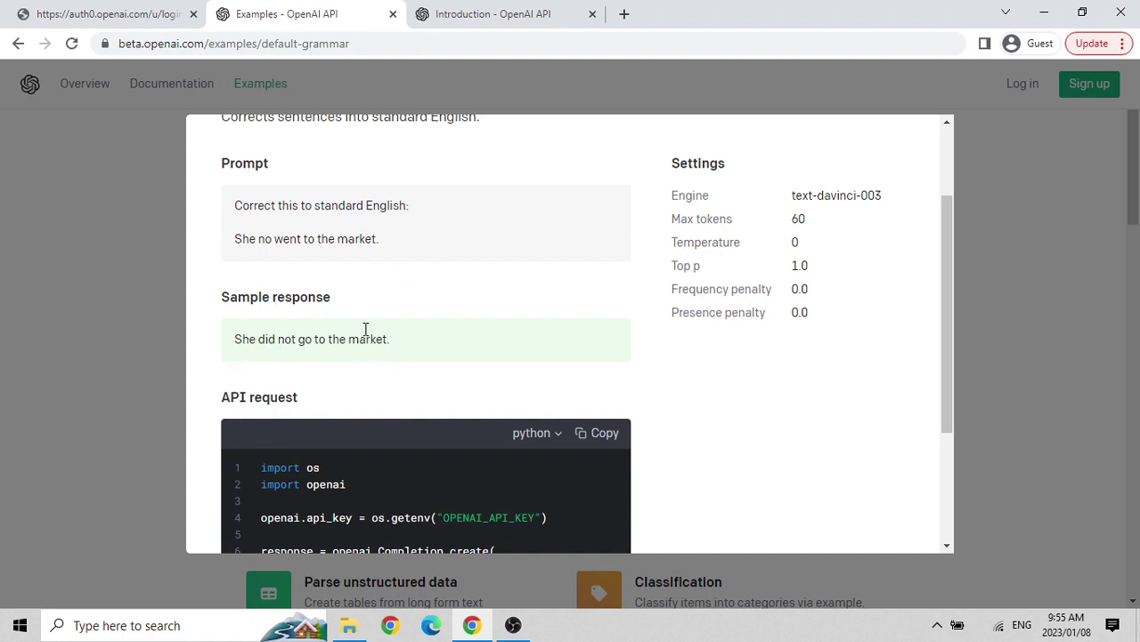
drag(384, 248, 234, 248)
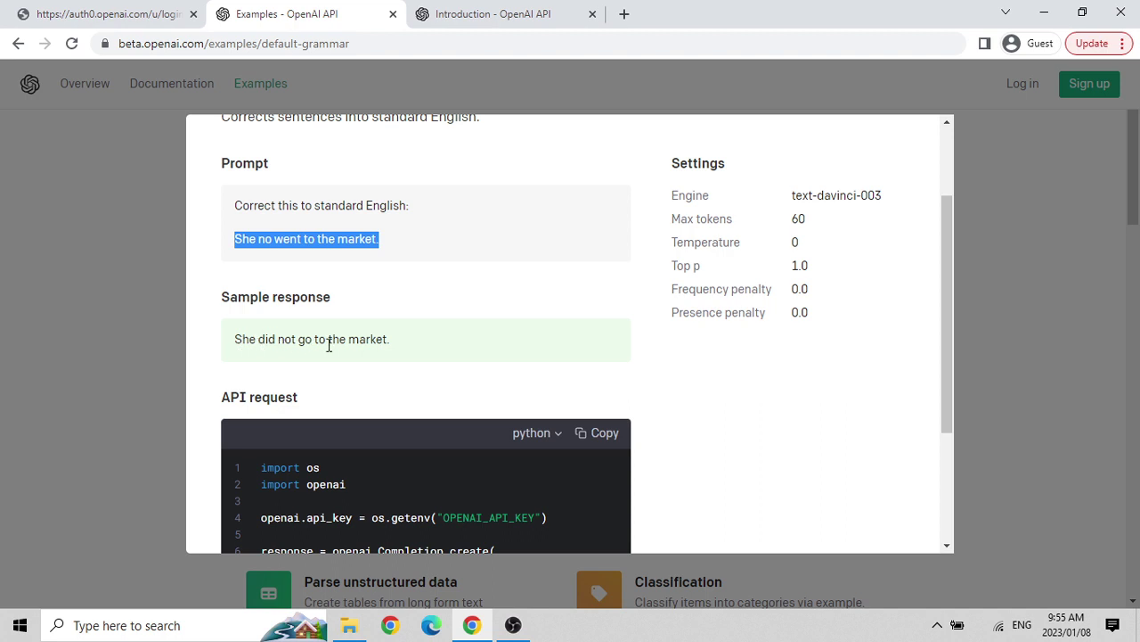
scroll(395, 350, down, 2)
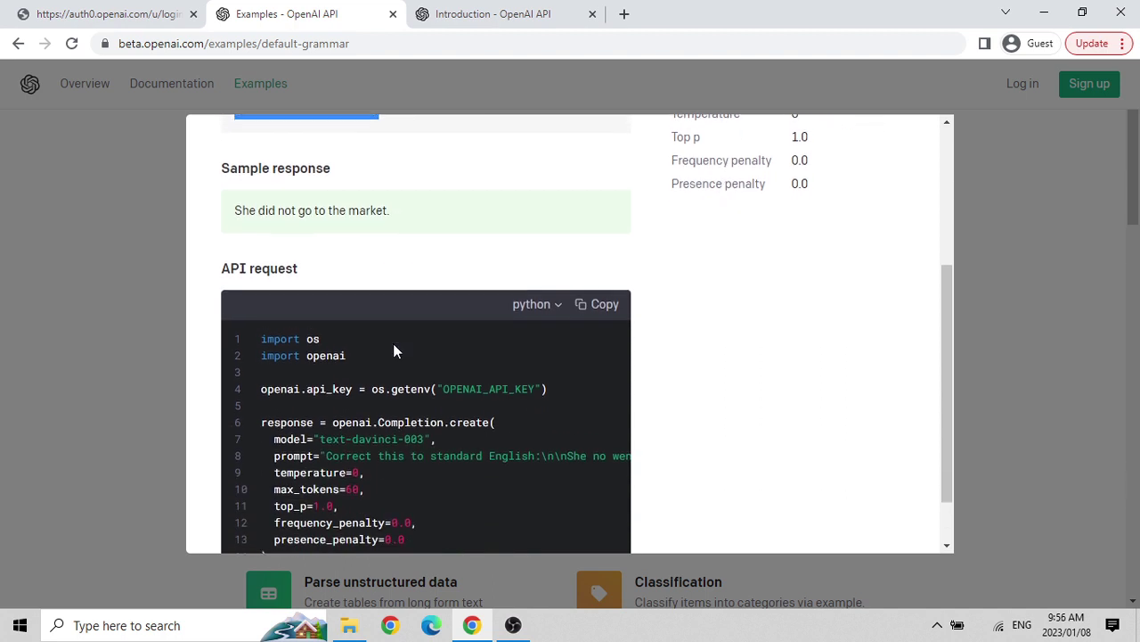
scroll(394, 350, up, 2)
scroll(396, 350, up, 1)
scroll(395, 348, down, 3)
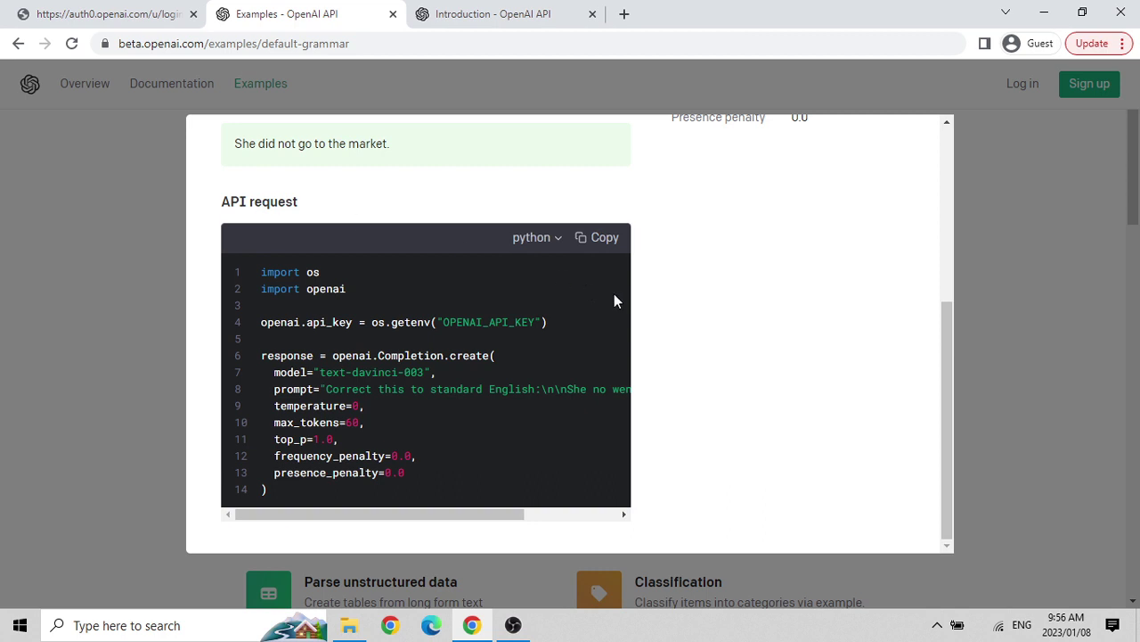
scroll(614, 301, up, 2)
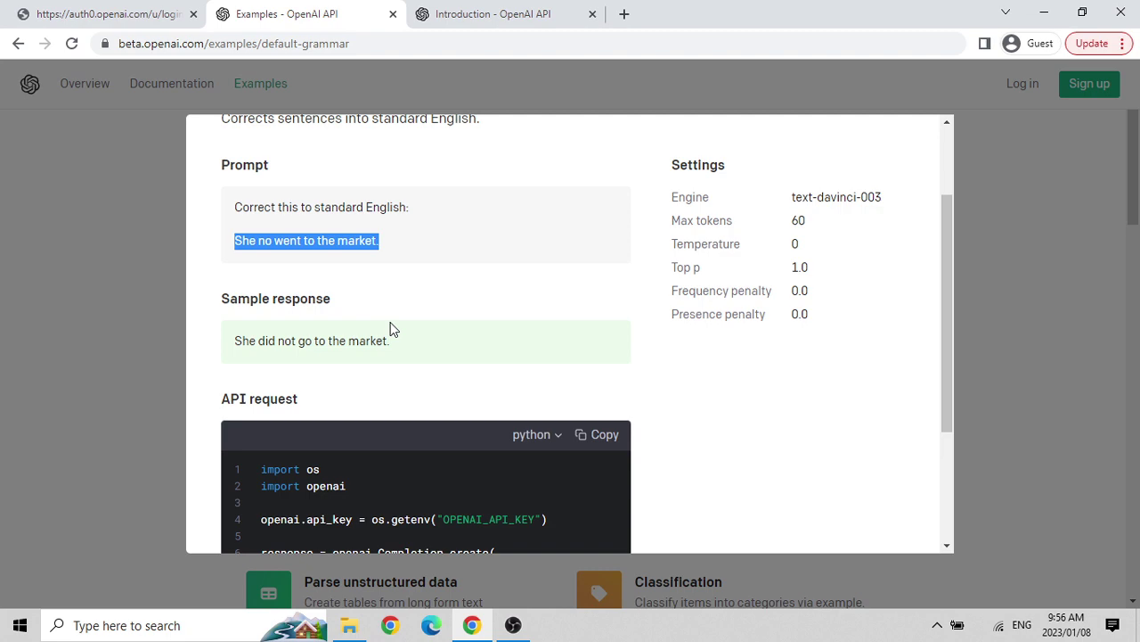
click(87, 259)
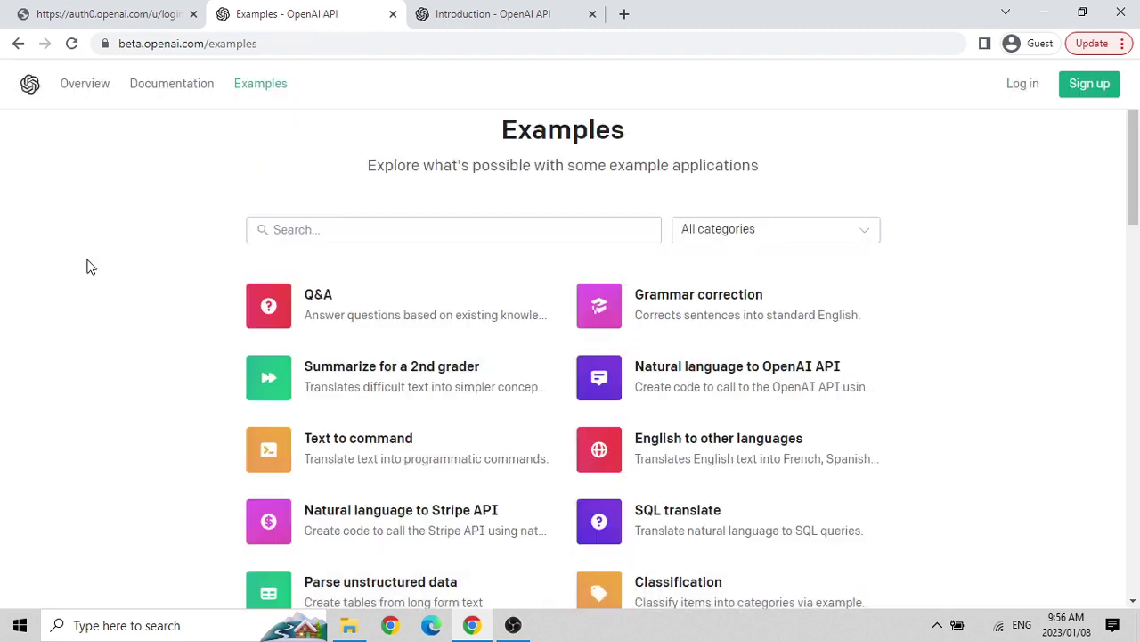
scroll(121, 377, down, 3)
scroll(122, 378, down, 12)
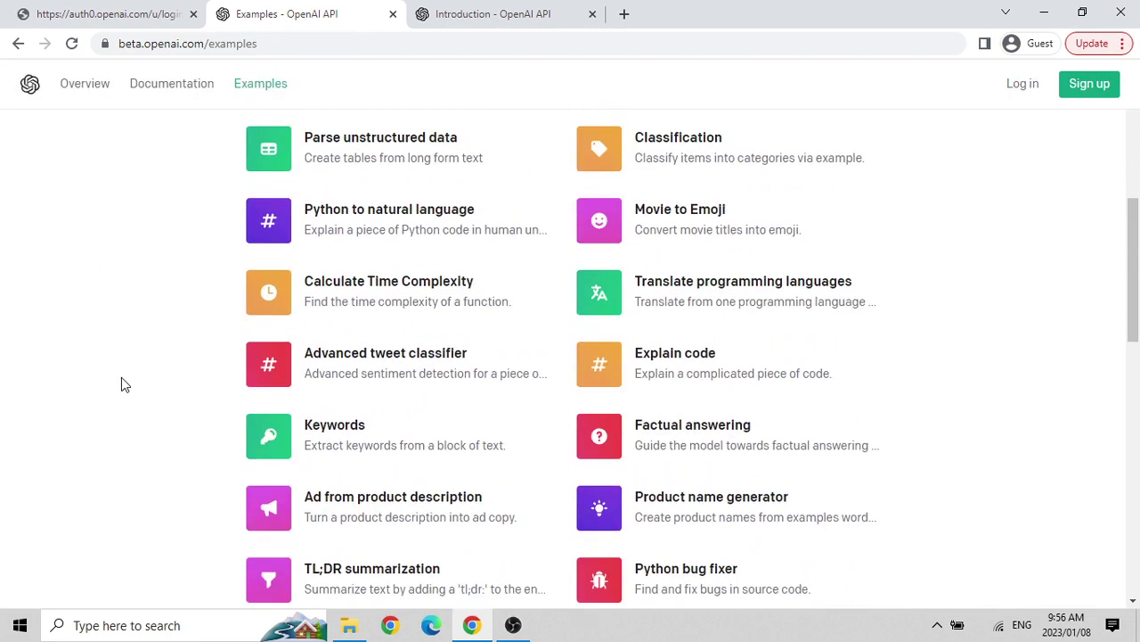
scroll(122, 377, down, 1)
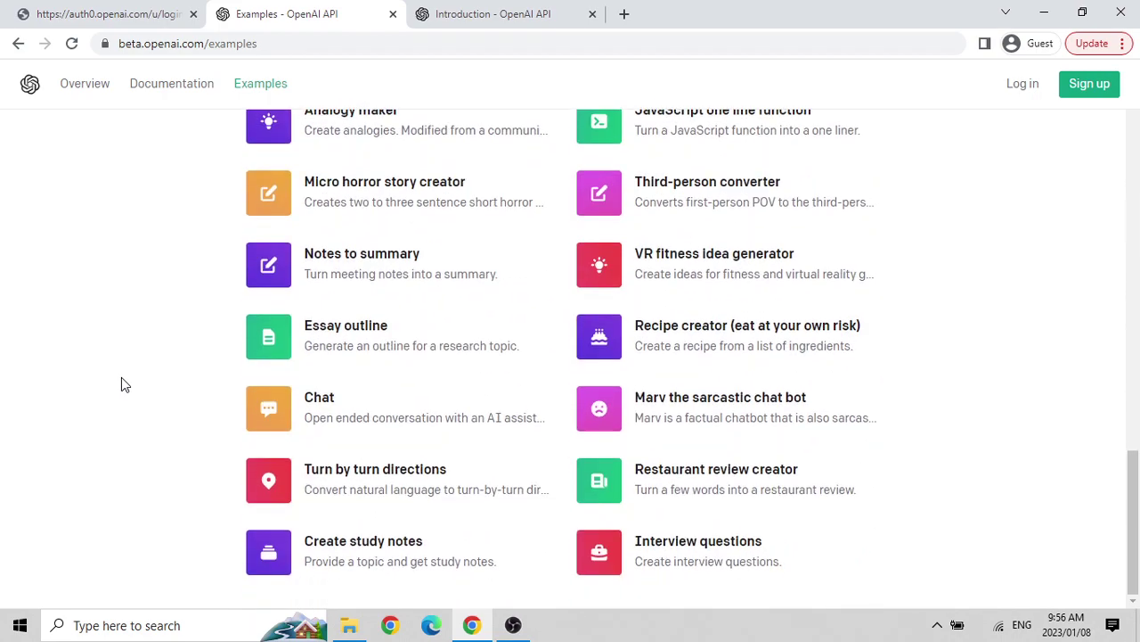
scroll(122, 384, up, 5)
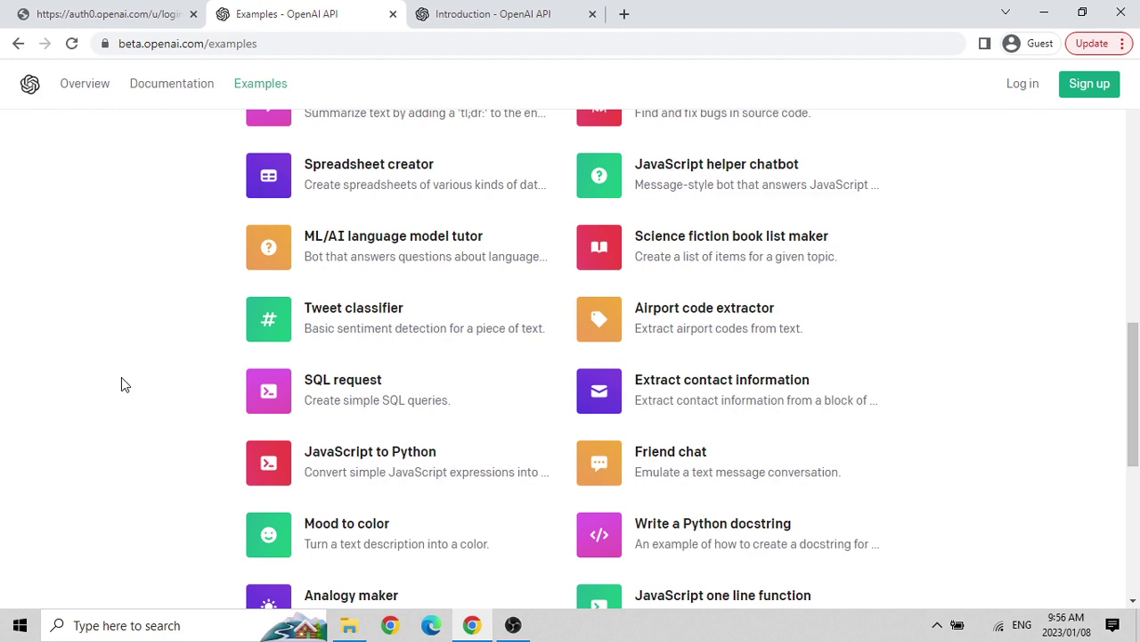
Open the SQL request example and read its California users prompt, SELECT query and Python request.
click(340, 393)
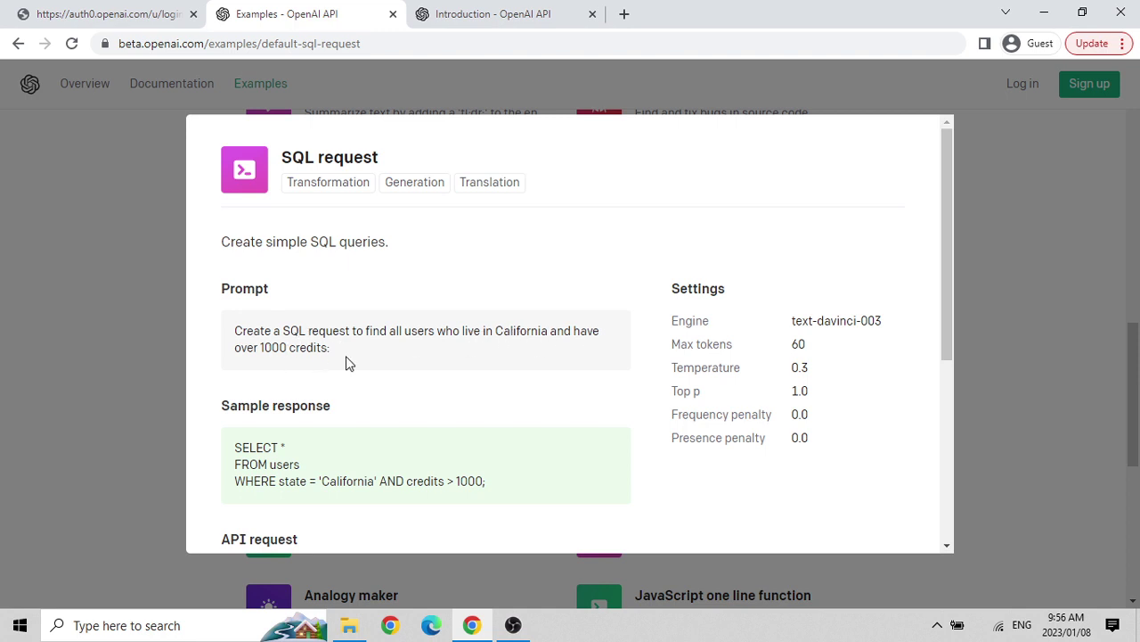
scroll(426, 349, down, 2)
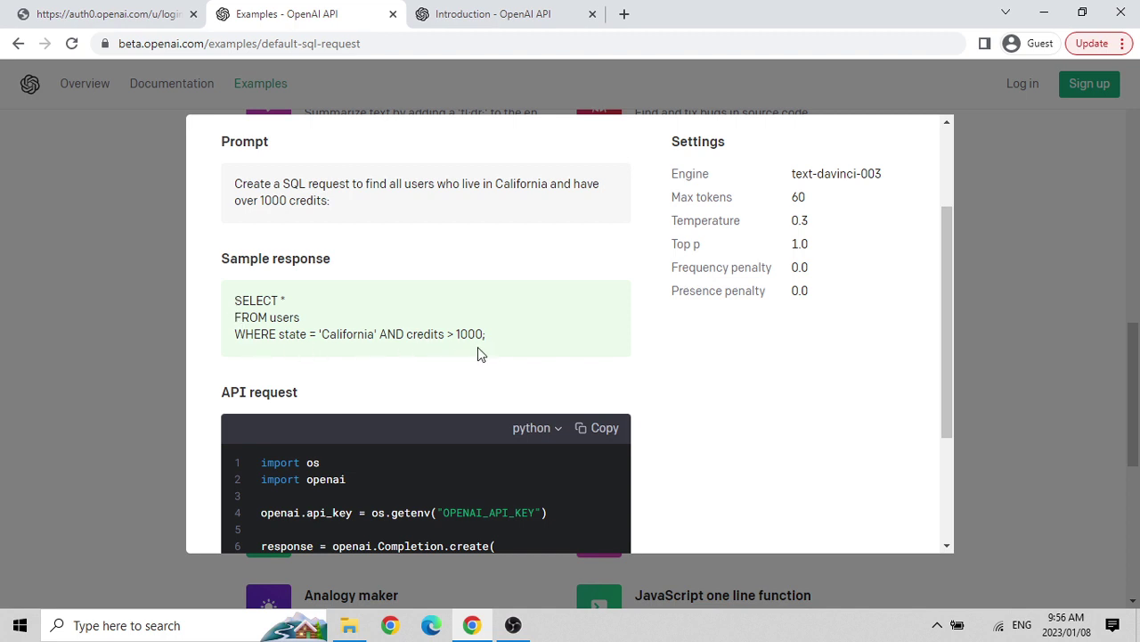
scroll(497, 350, down, 3)
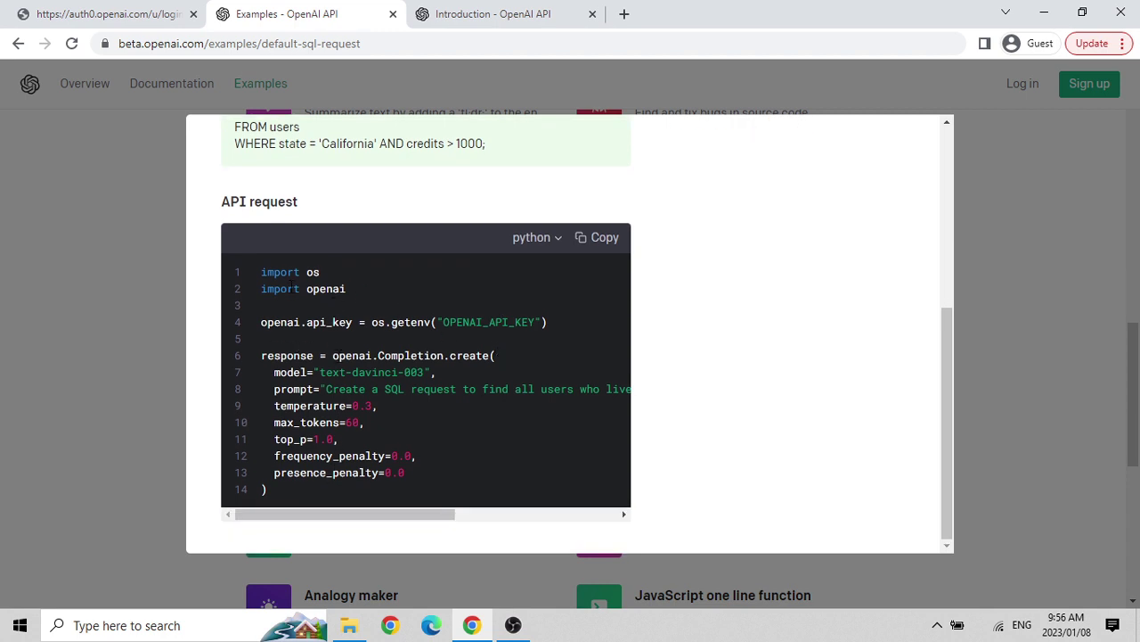
scroll(292, 285, up, 3)
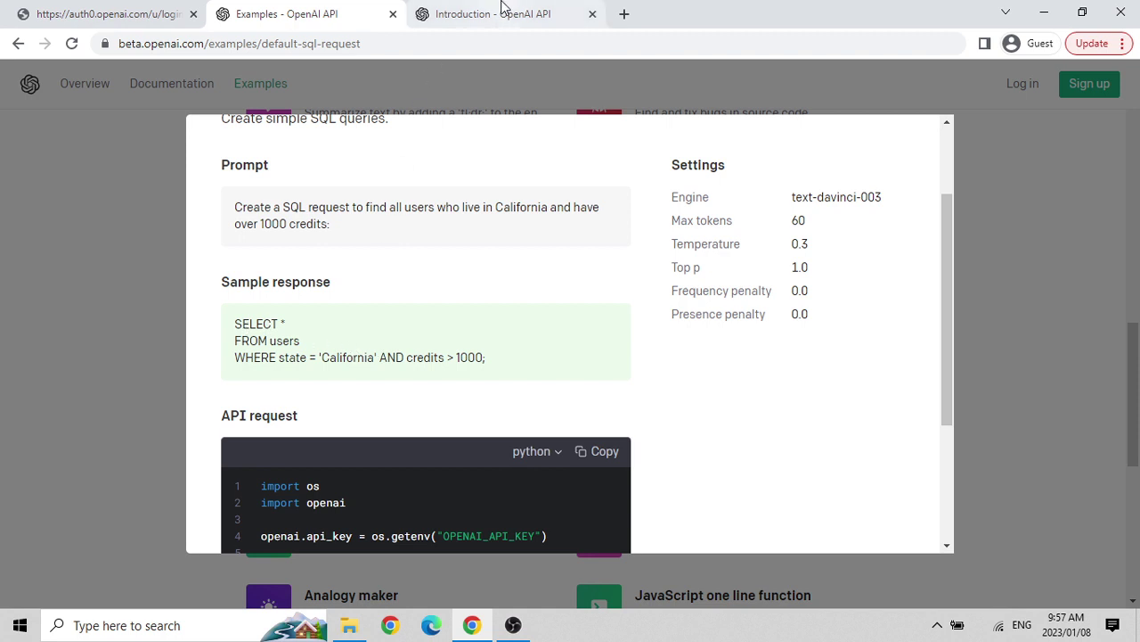
Close the Examples tab and scroll the Introduction page down to its Guides list.
click(392, 16)
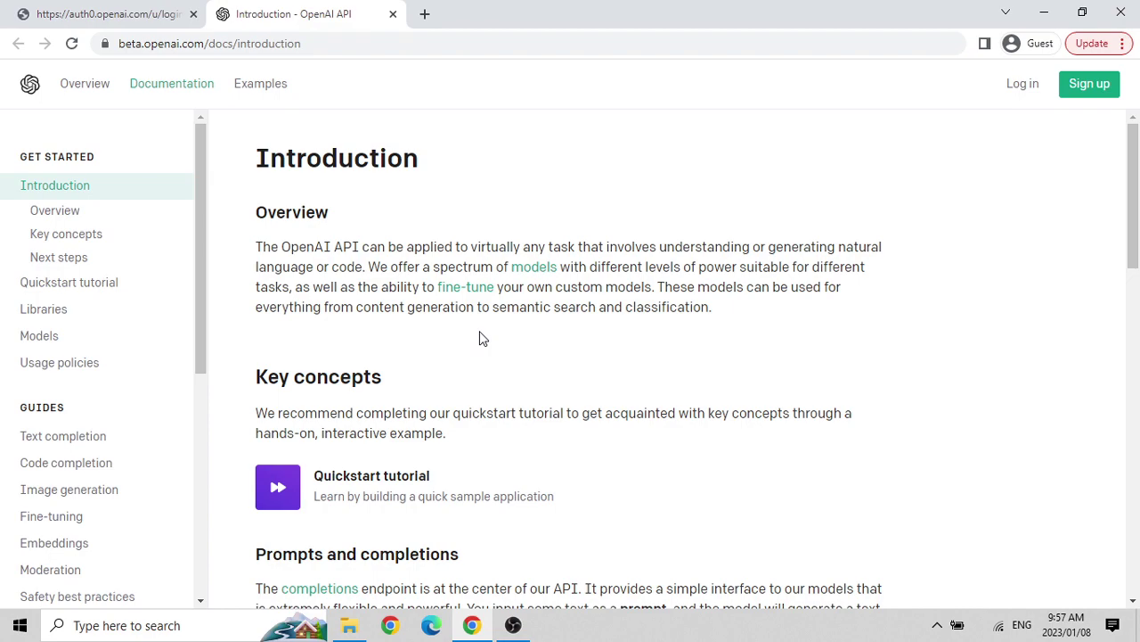
scroll(479, 336, down, 15)
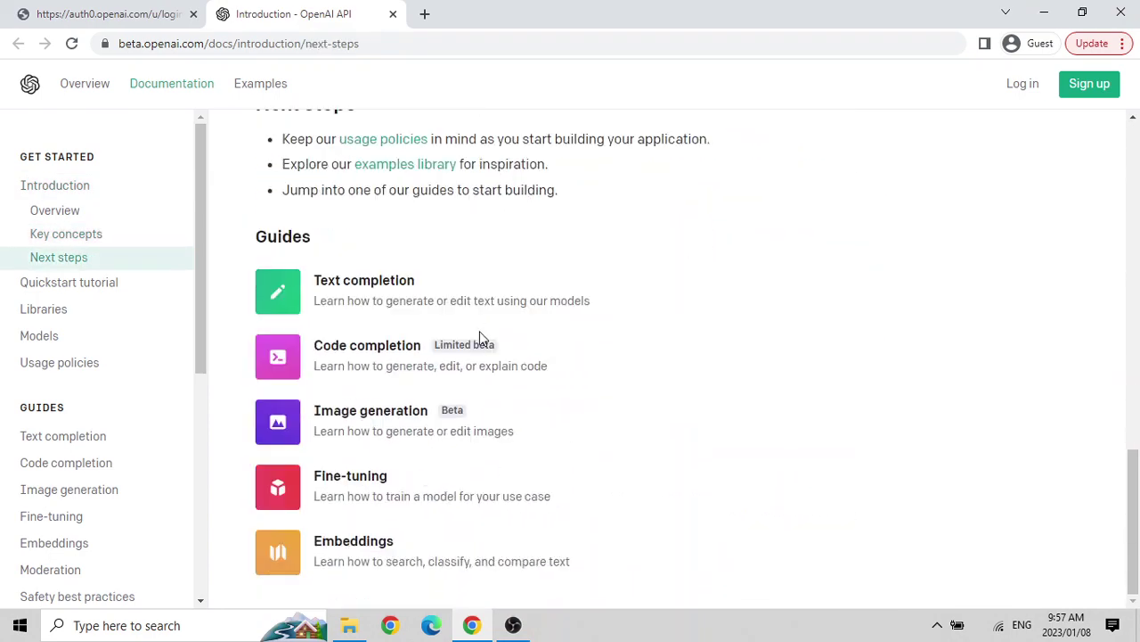
Open the API reference Introduction and scroll down to Create completion's n, stream and logprobs parameters.
scroll(50, 256, down, 3)
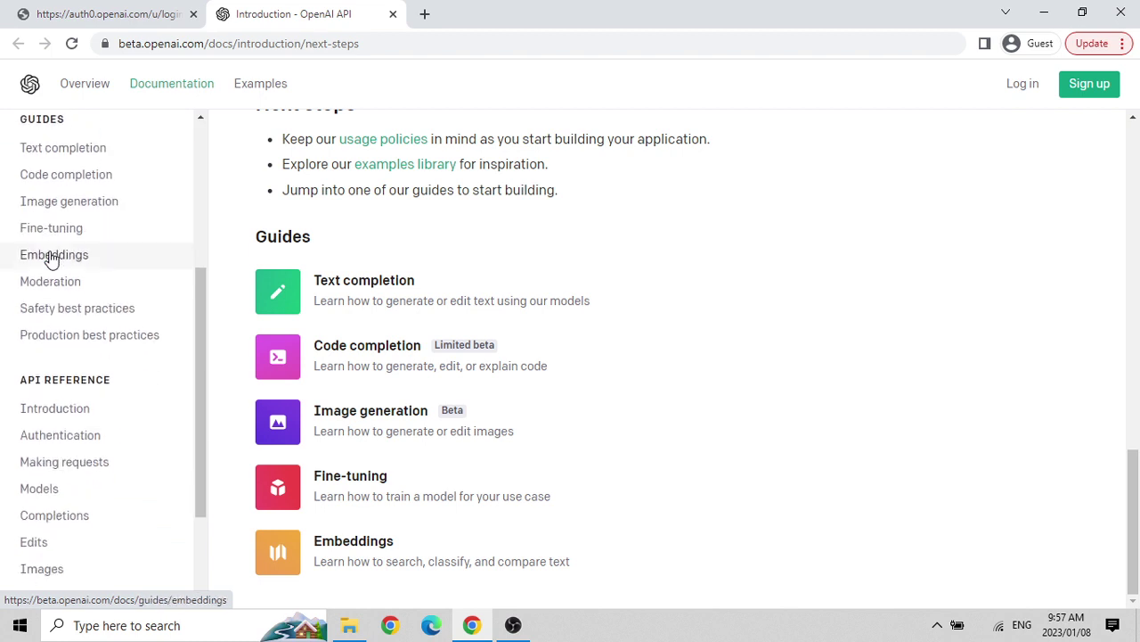
scroll(50, 257, down, 2)
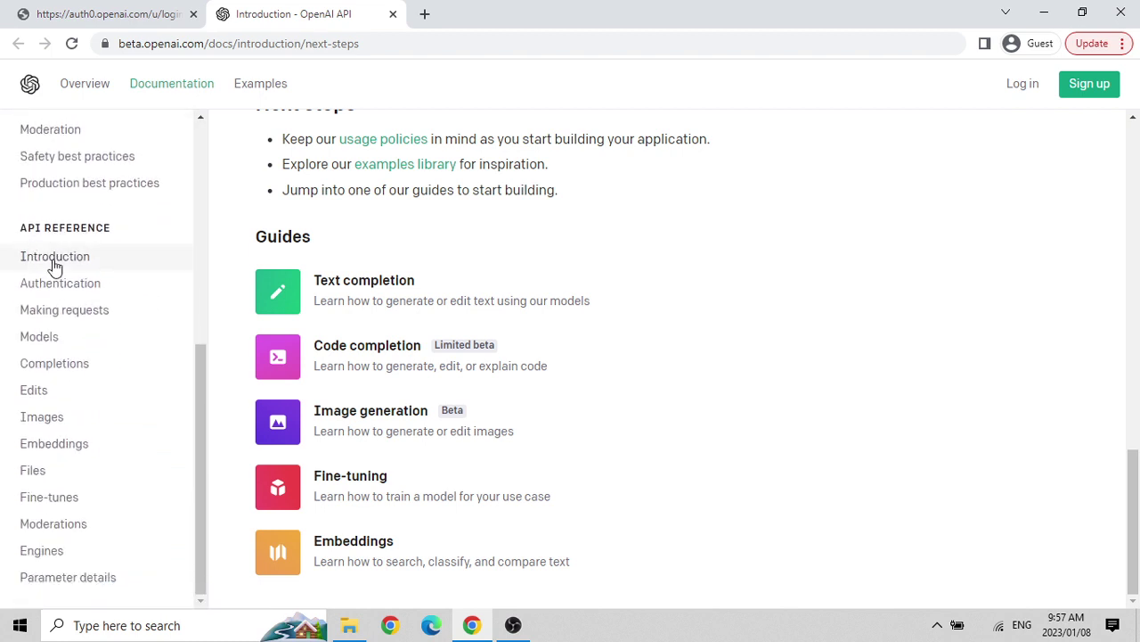
click(55, 261)
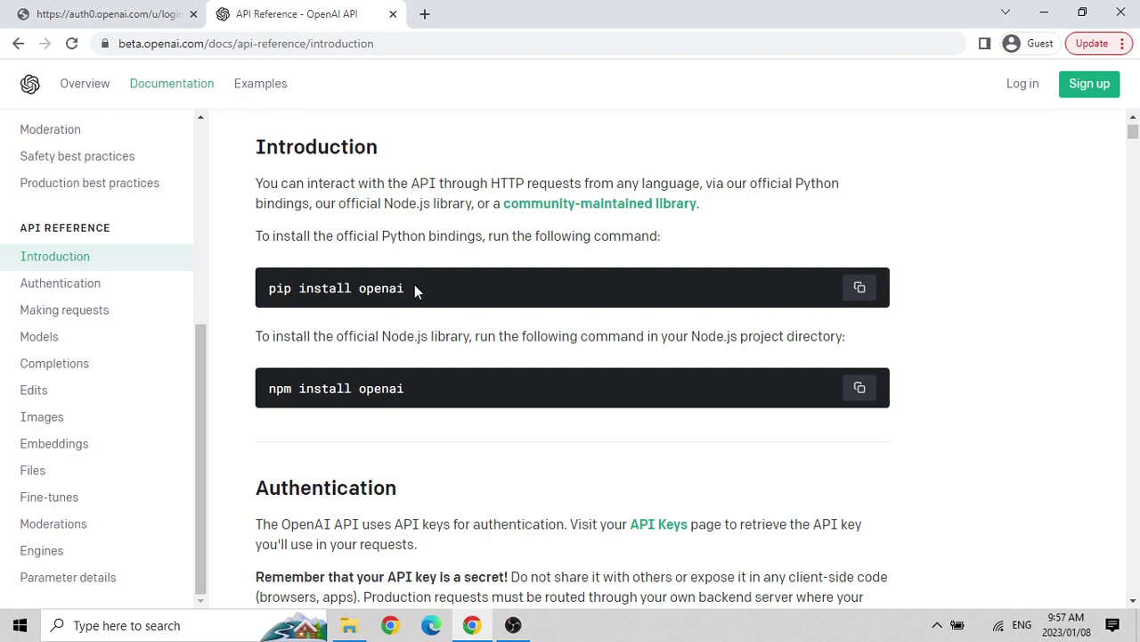
scroll(414, 285, down, 5)
scroll(414, 285, down, 9)
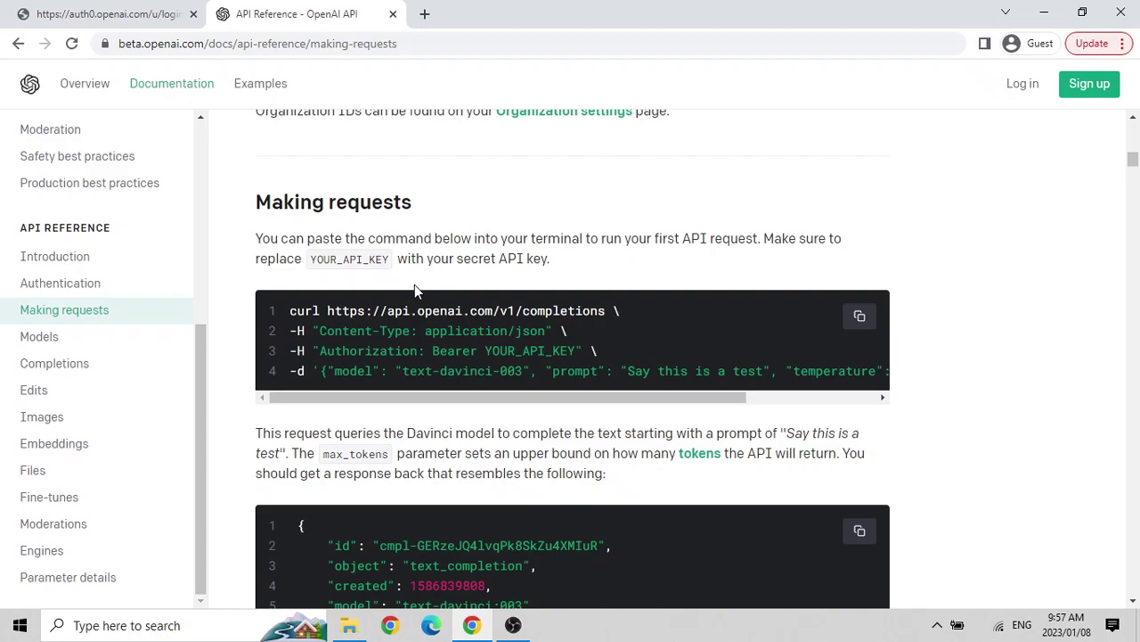
scroll(415, 284, down, 10)
scroll(412, 258, down, 20)
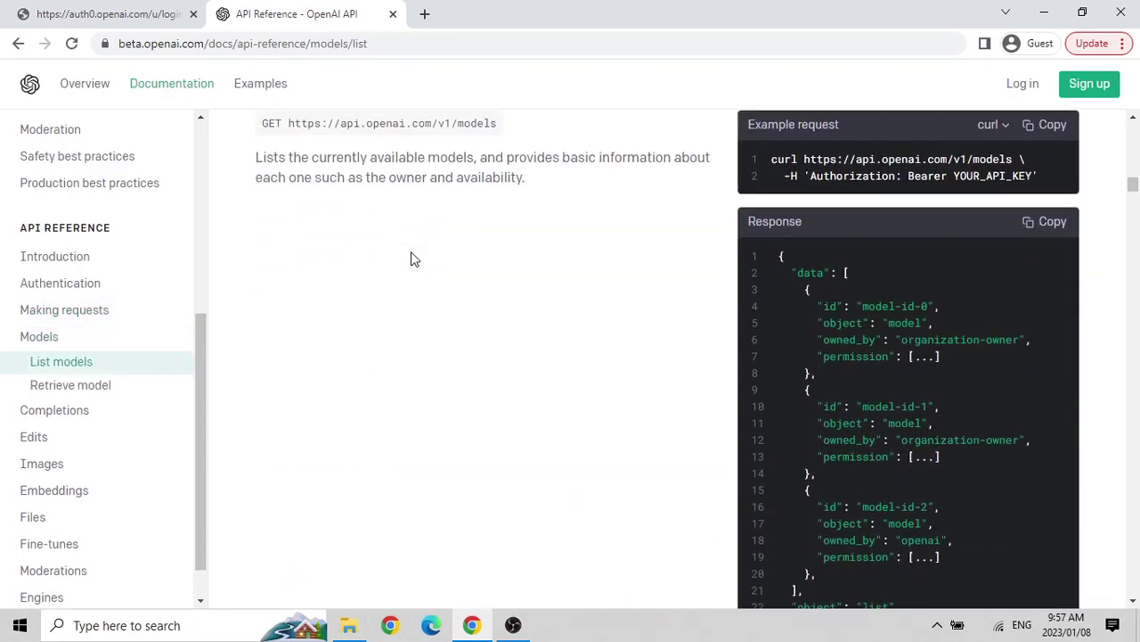
scroll(413, 258, down, 18)
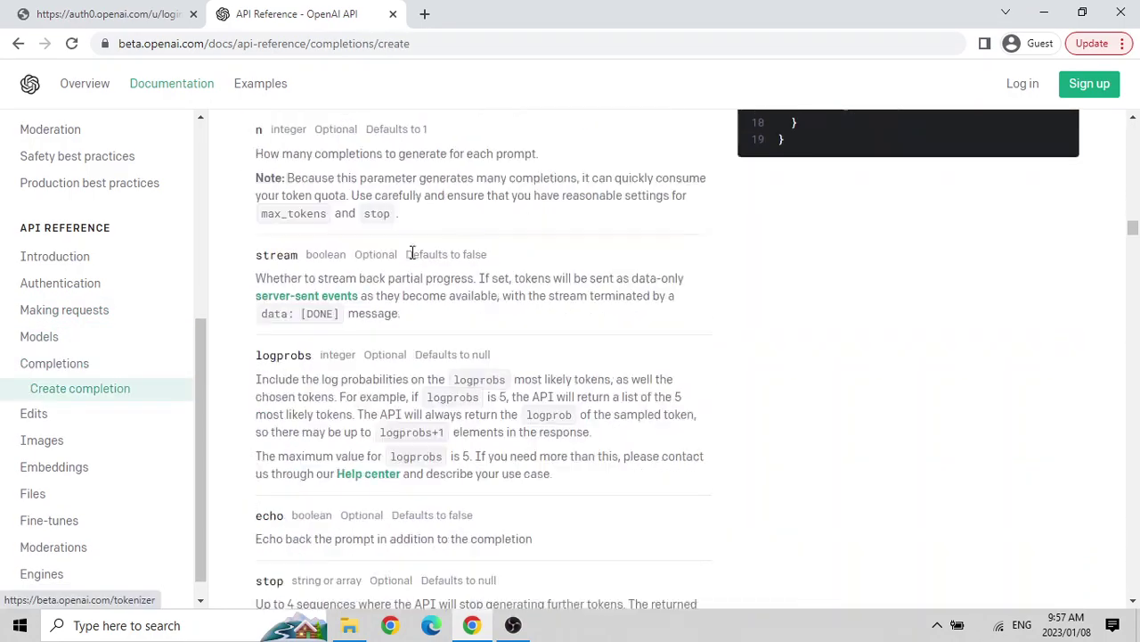
Log in with Google on the auth0 login tab to reach the Welcome to OpenAI overview.
click(175, 9)
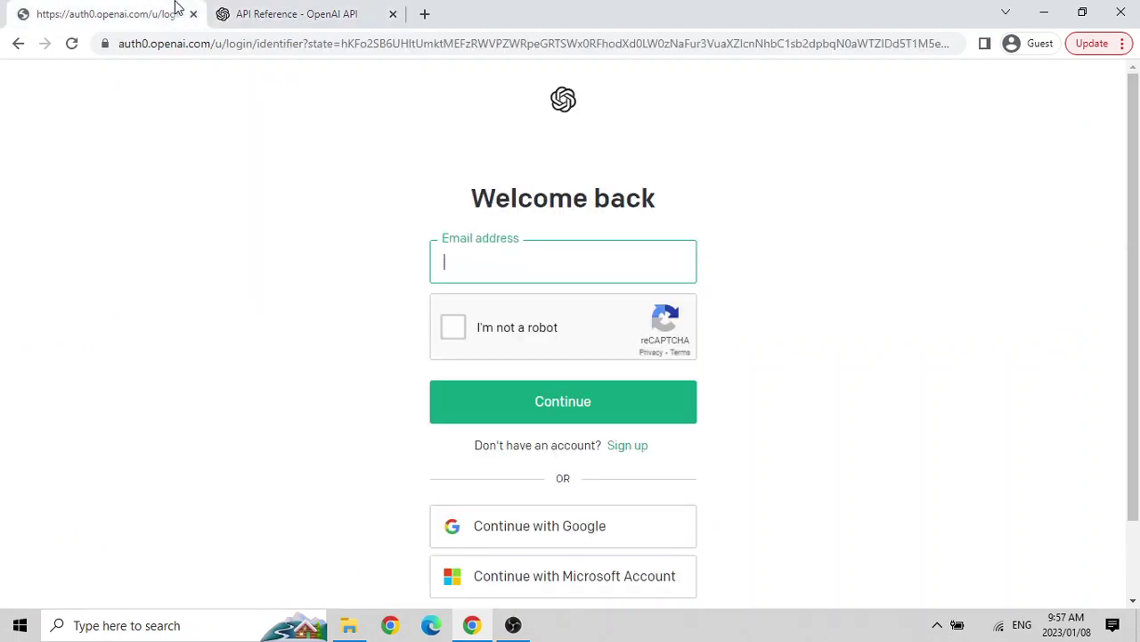
click(561, 531)
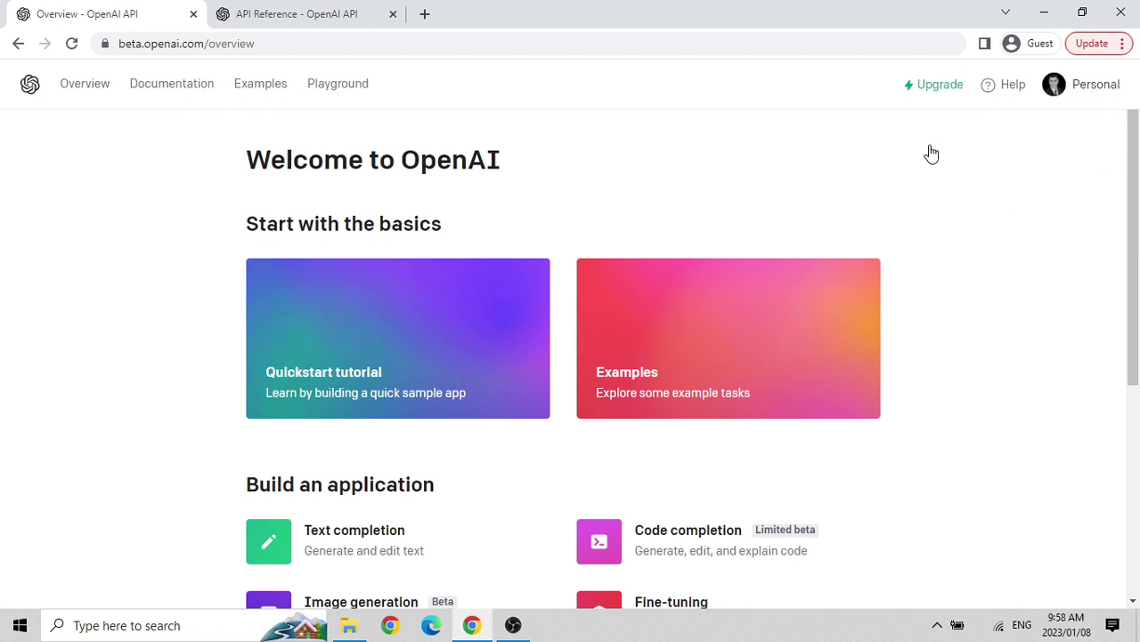
Choose Manage account from the Personal account menu to reach the January Usage page.
scroll(929, 150, down, 2)
scroll(929, 149, down, 2)
scroll(929, 150, up, 4)
click(1087, 95)
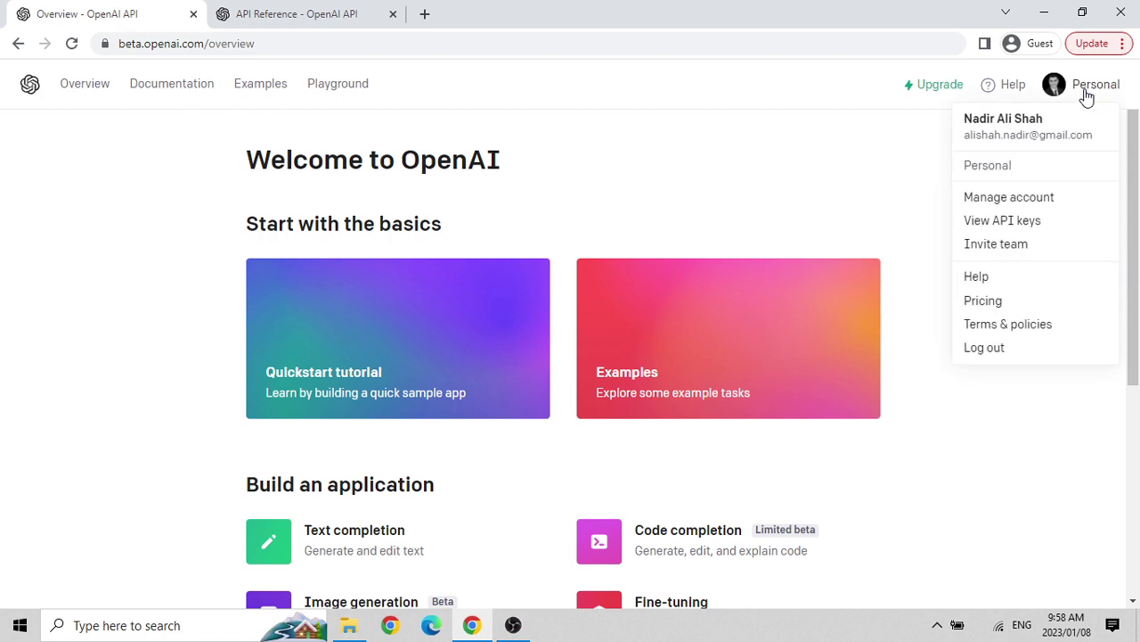
click(992, 199)
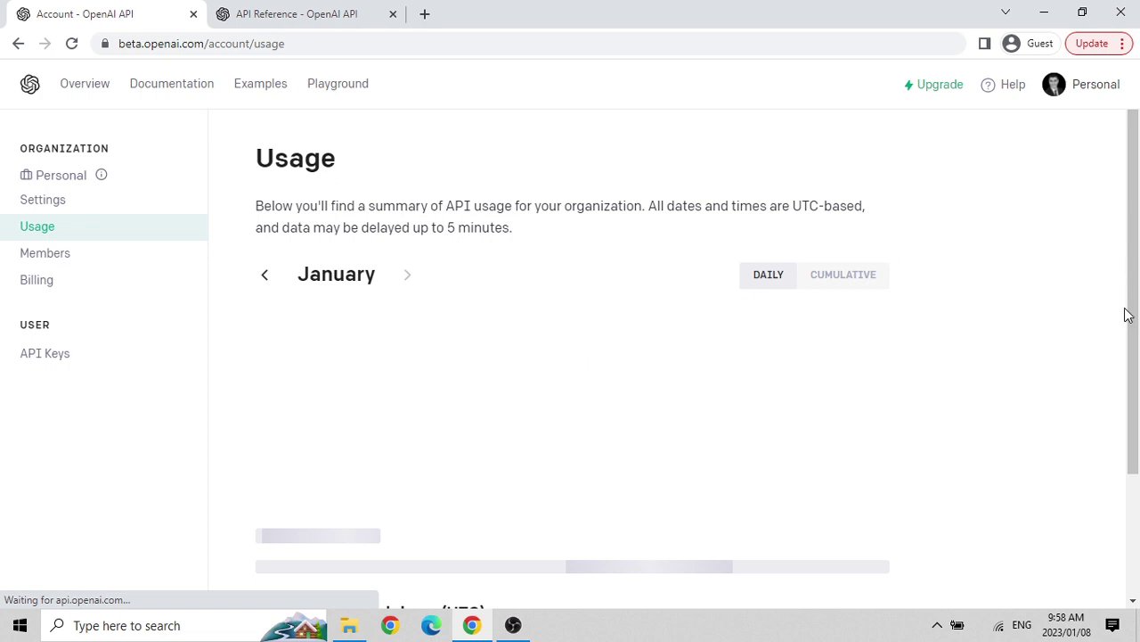
Browse the organization's Settings, Members and Billing pages, ending on the empty API keys page.
scroll(395, 351, down, 2)
scroll(399, 353, up, 2)
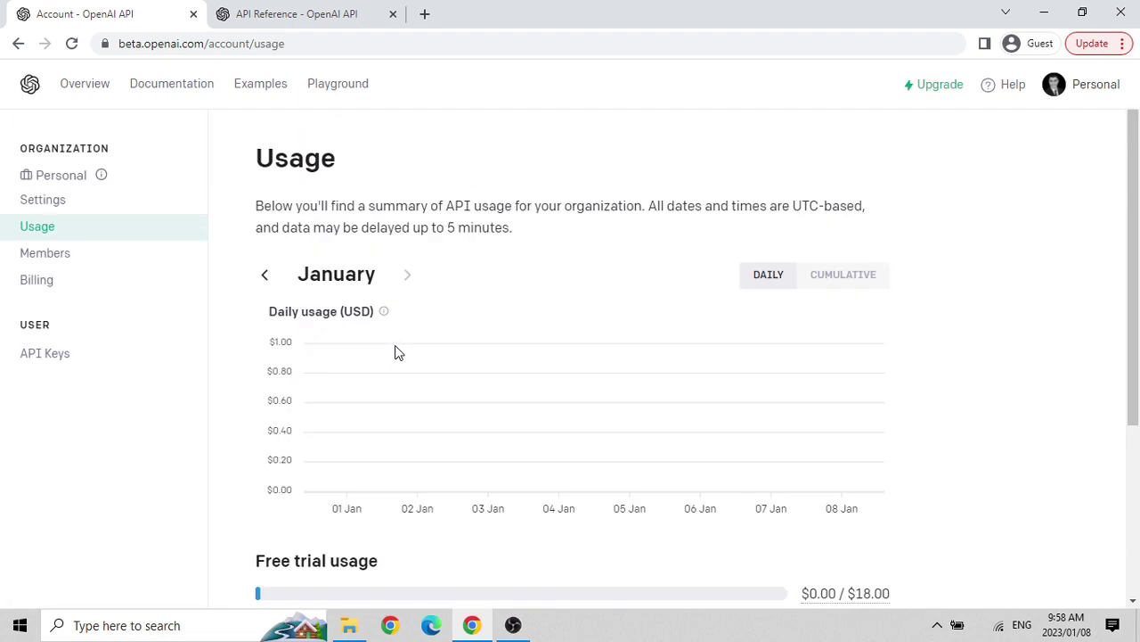
click(49, 205)
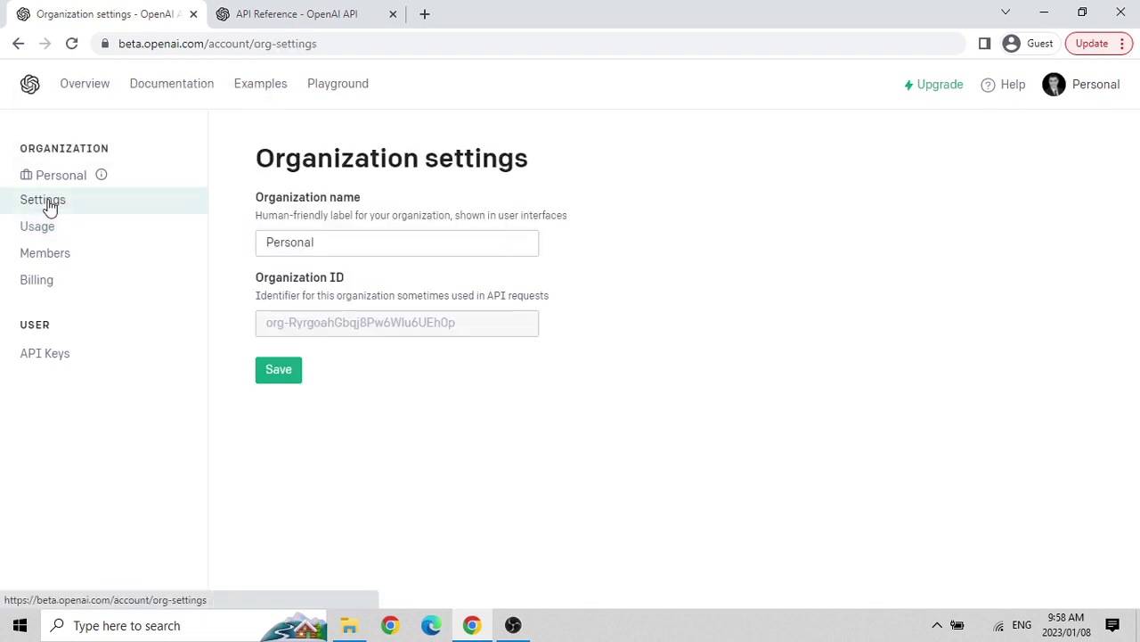
click(43, 253)
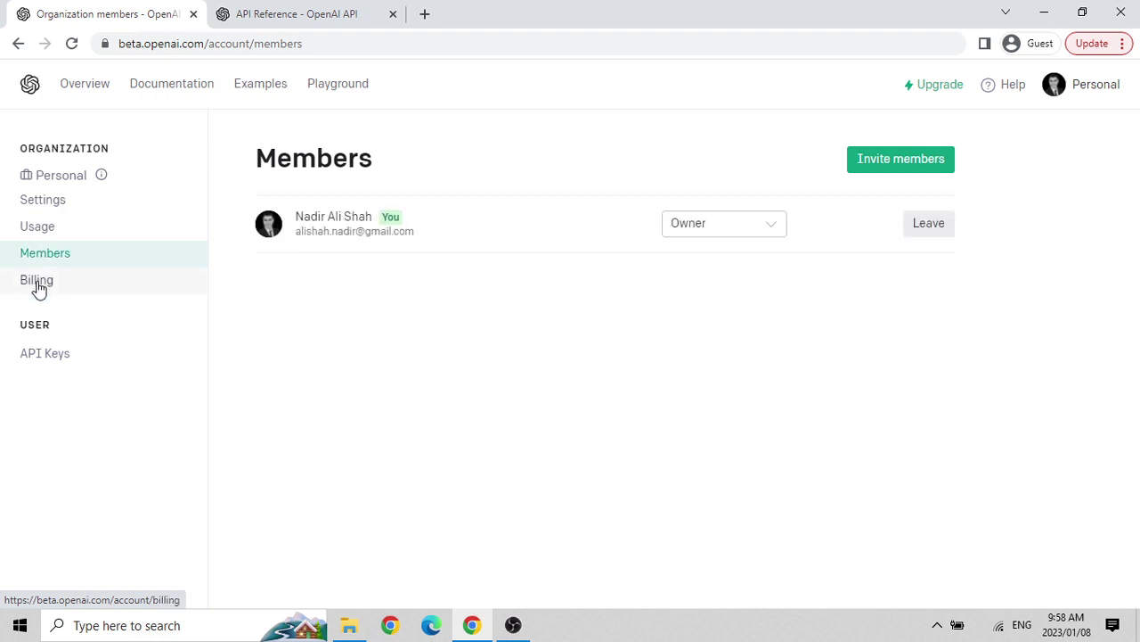
click(37, 282)
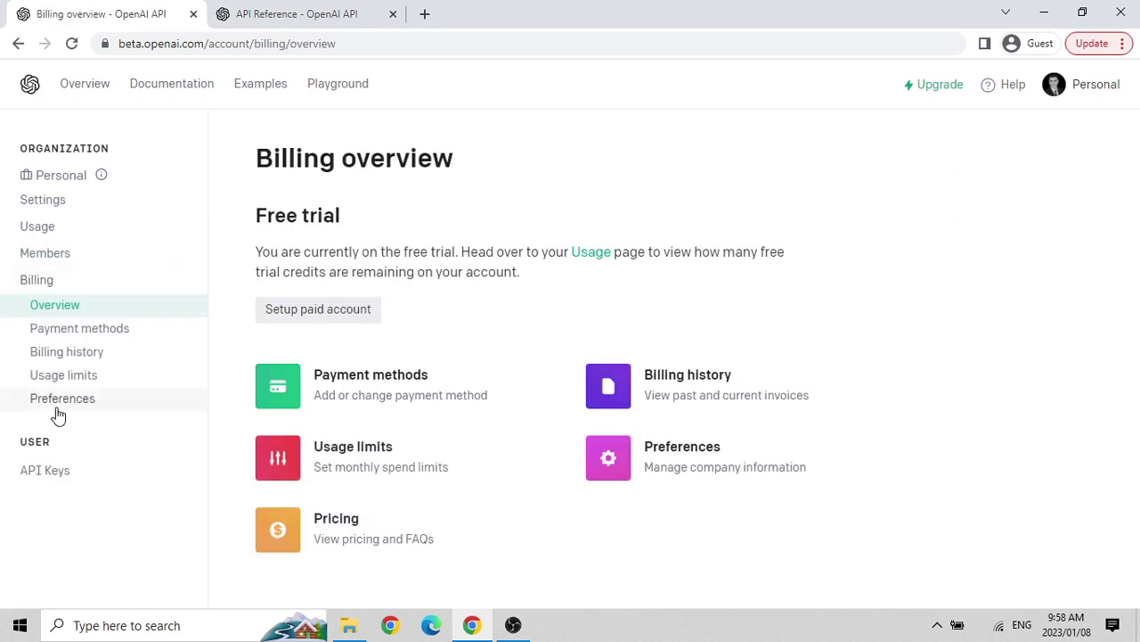
click(30, 470)
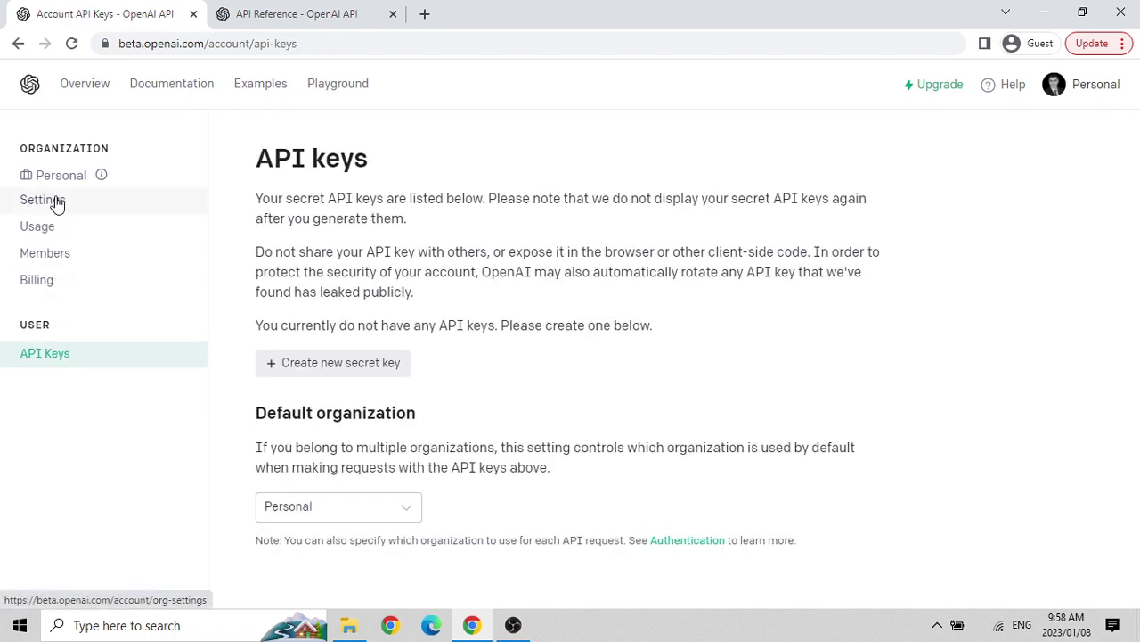
Open openai.com/api/pricing/ in a new tab via the Personal account menu's Pricing entry.
click(1083, 88)
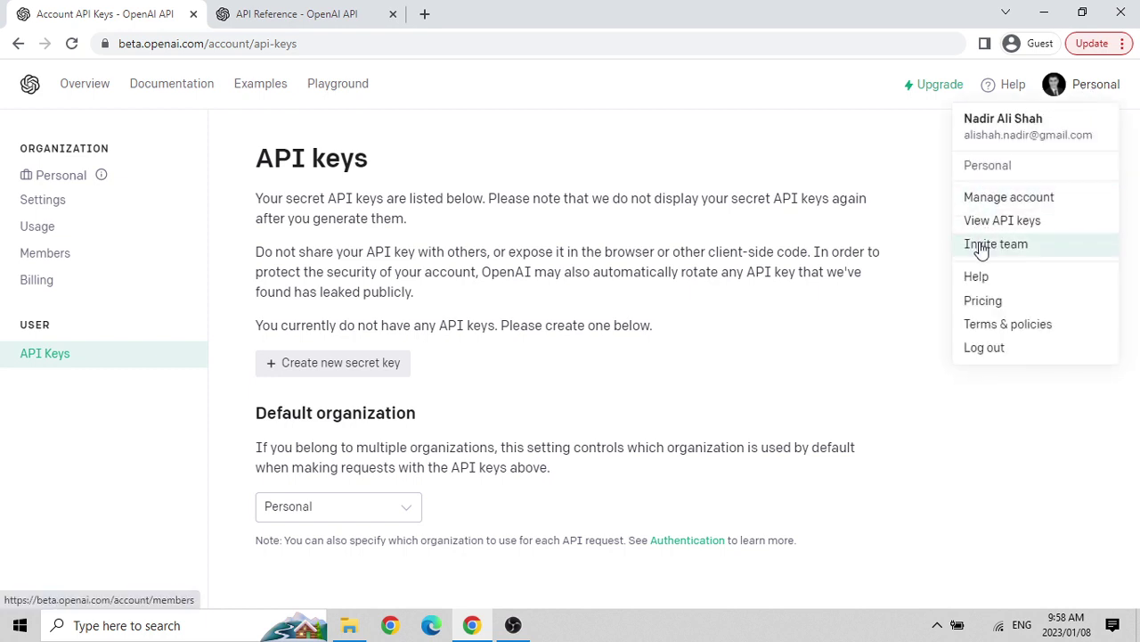
click(974, 303)
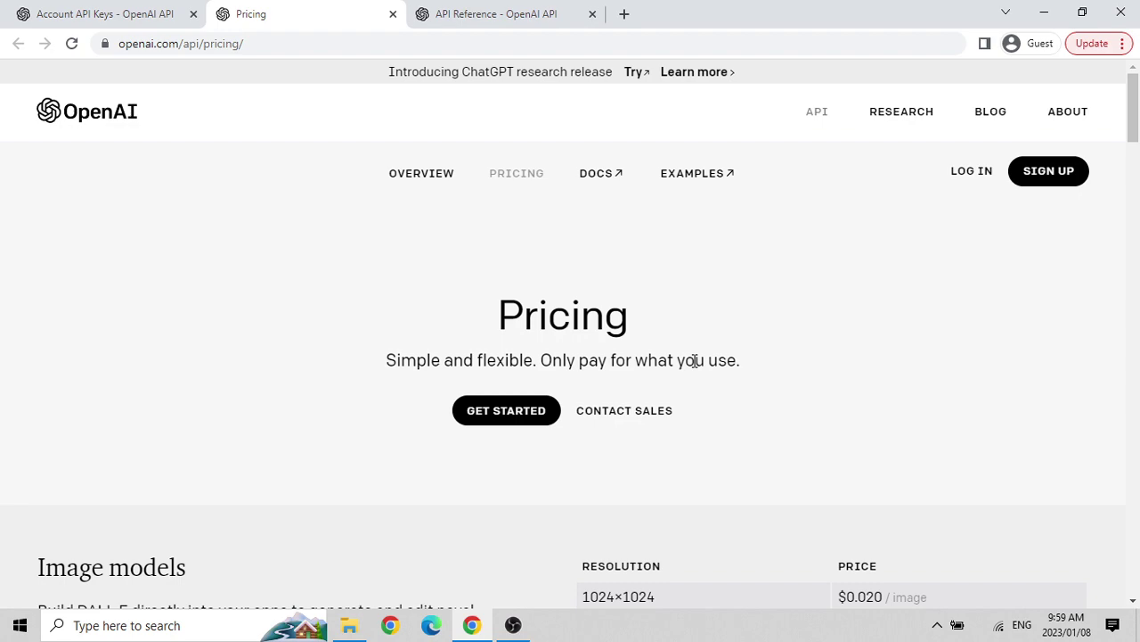
Look over the API Reference, API keys and Pricing tabs, then close API Reference and Pricing.
scroll(694, 360, down, 2)
scroll(694, 360, up, 2)
click(499, 14)
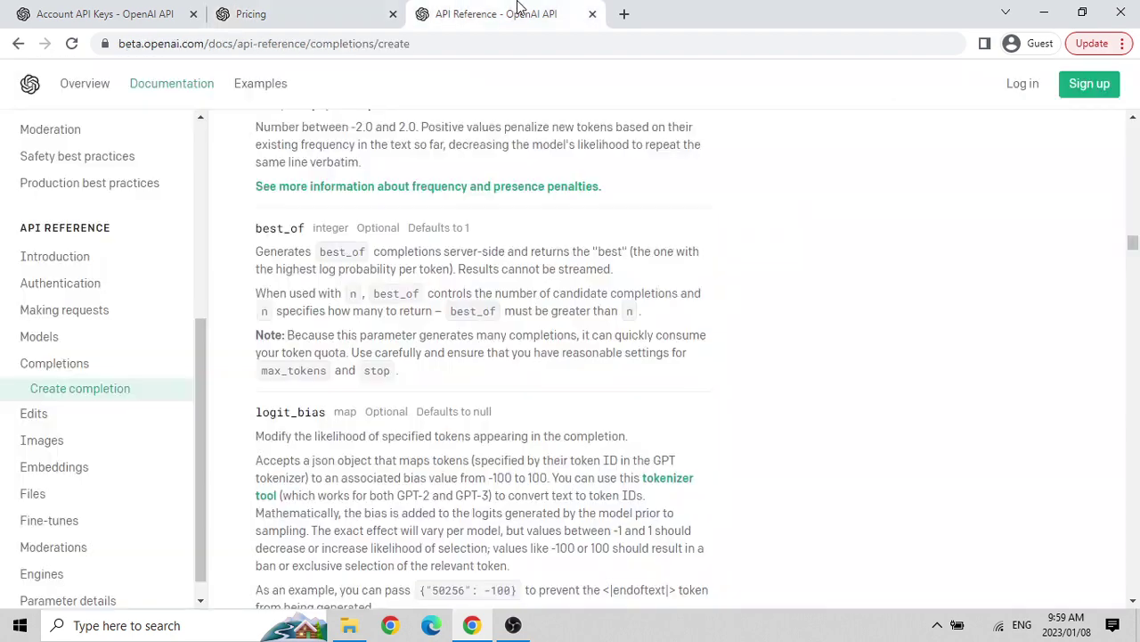
click(147, 11)
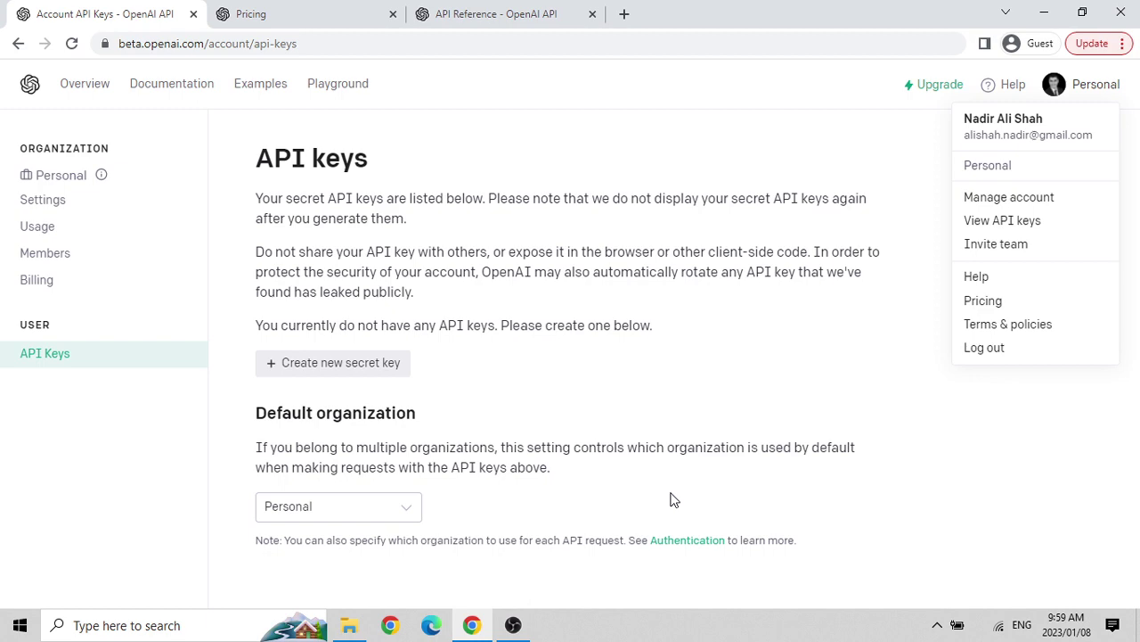
click(307, 9)
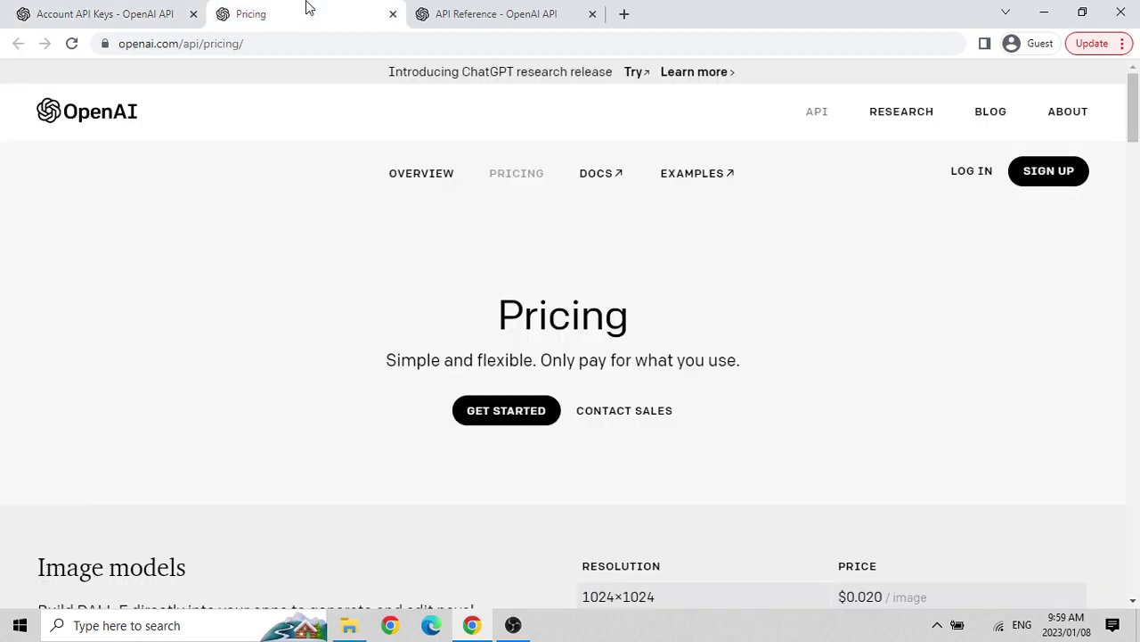
click(563, 9)
click(593, 14)
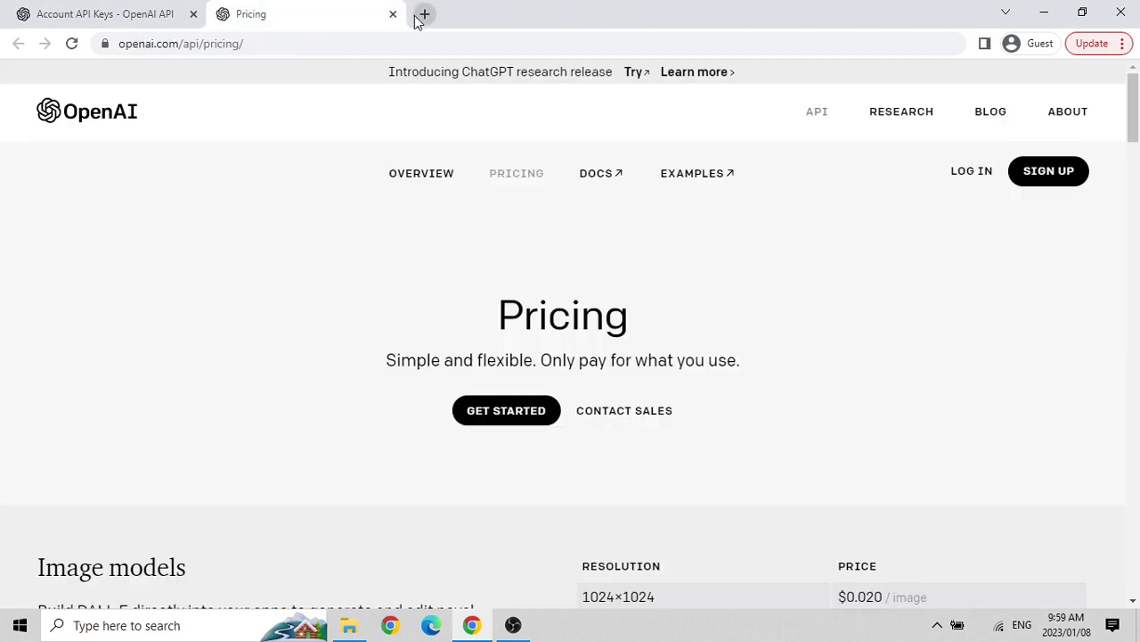
click(393, 14)
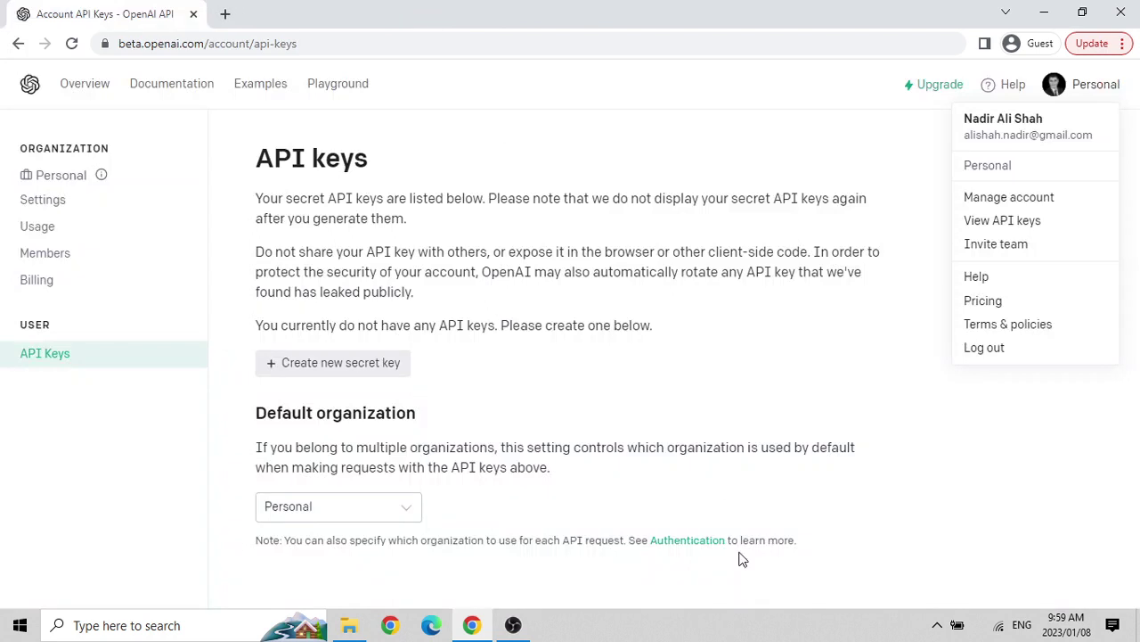
Raise the OBS Studio window from the taskbar, recording still running at 00:31:52.
mouse_move(514, 627)
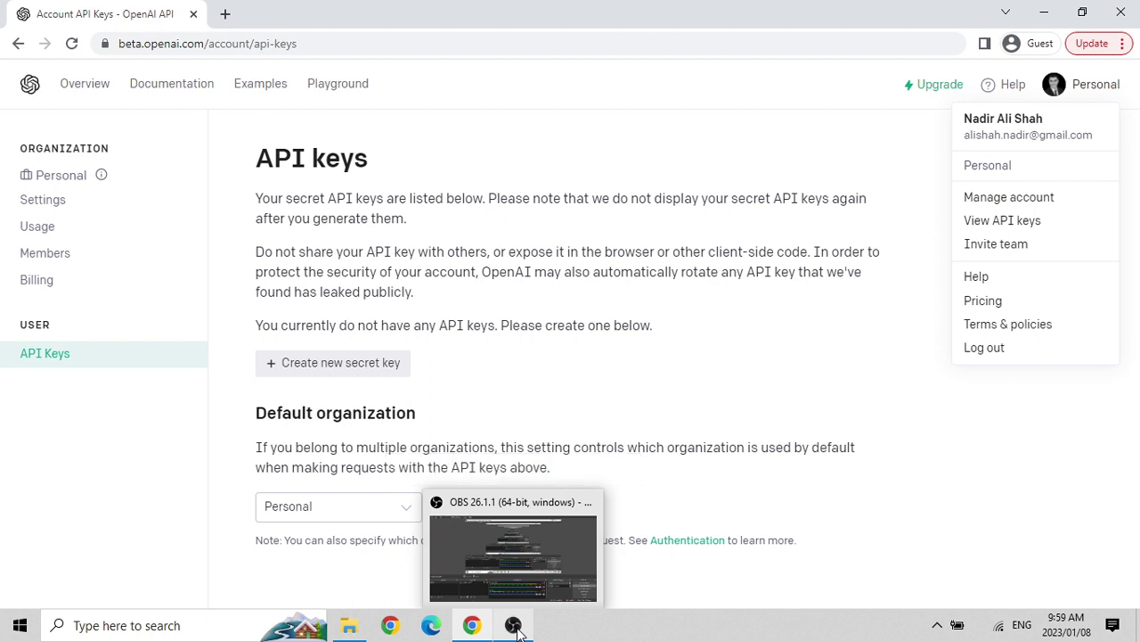
click(516, 626)
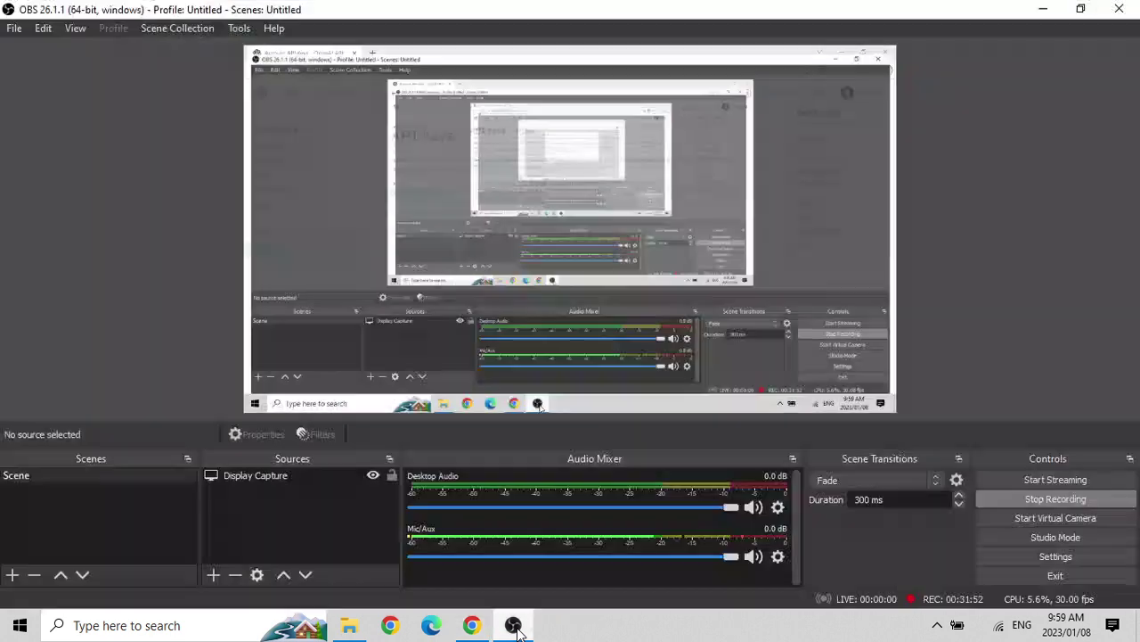